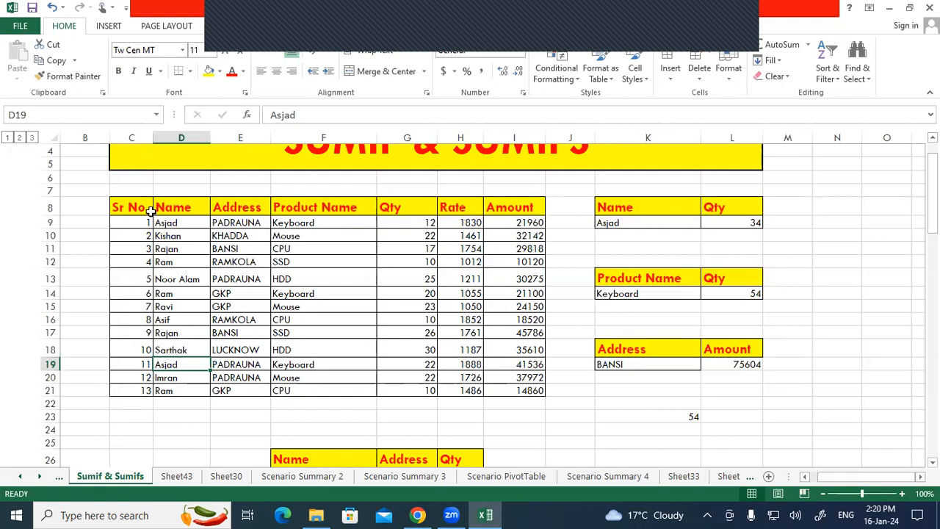
- Copy the product table in C8:I21 of the Sumif & Sumifs sheet and paste it at C8 in Sheet43
{"action": "left_click_drag", "start_coordinate": [129, 207], "coordinate": [516, 387]}
{"action": "right_click", "coordinate": [359, 258]}
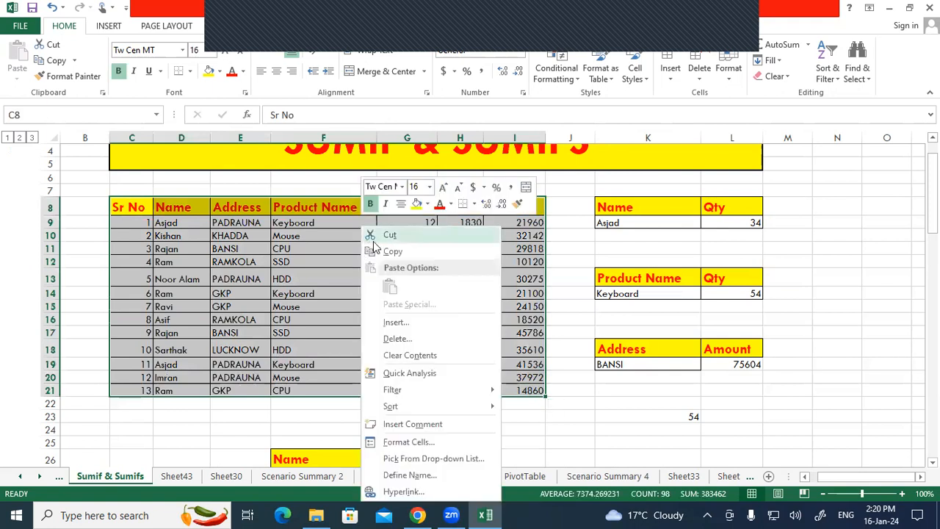
{"action": "left_click", "coordinate": [393, 252]}
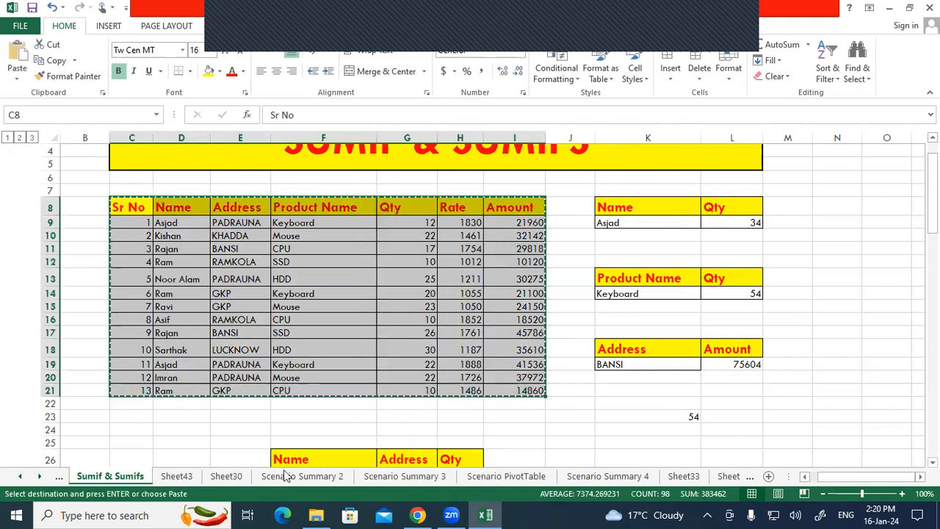
{"action": "left_click", "coordinate": [176, 475]}
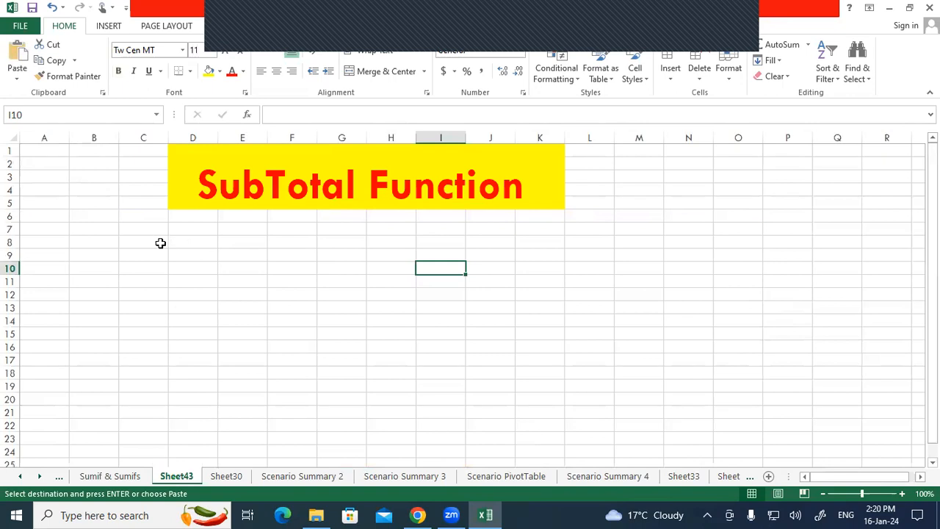
{"action": "left_click", "coordinate": [17, 55]}
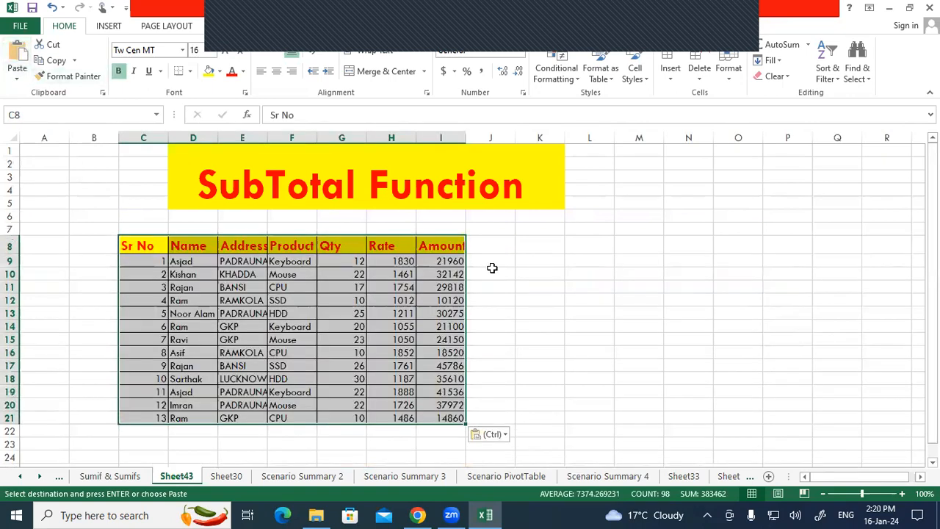
{"action": "left_click", "coordinate": [544, 281]}
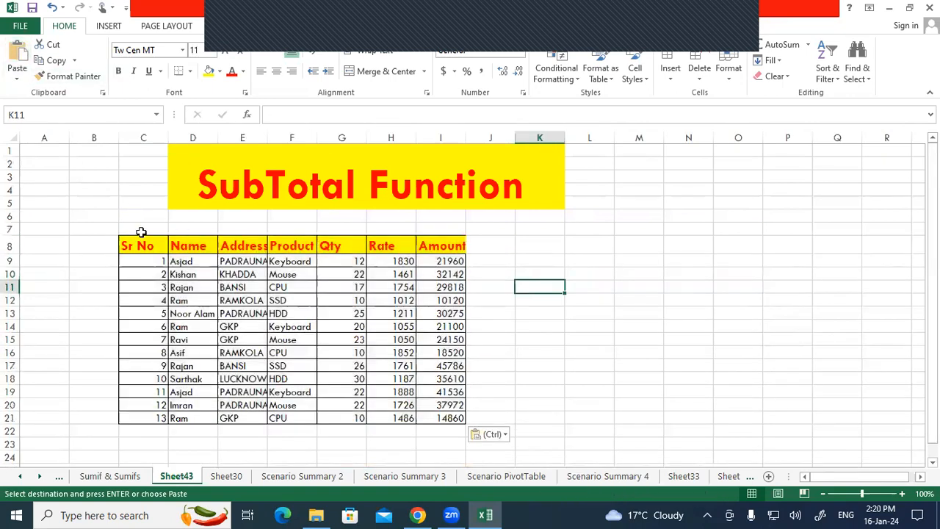
- Move the pasted table in Sheet43 so that it starts at cell D7, directly below the SubTotal Function title
{"action": "left_click_drag", "start_coordinate": [139, 246], "coordinate": [453, 415]}
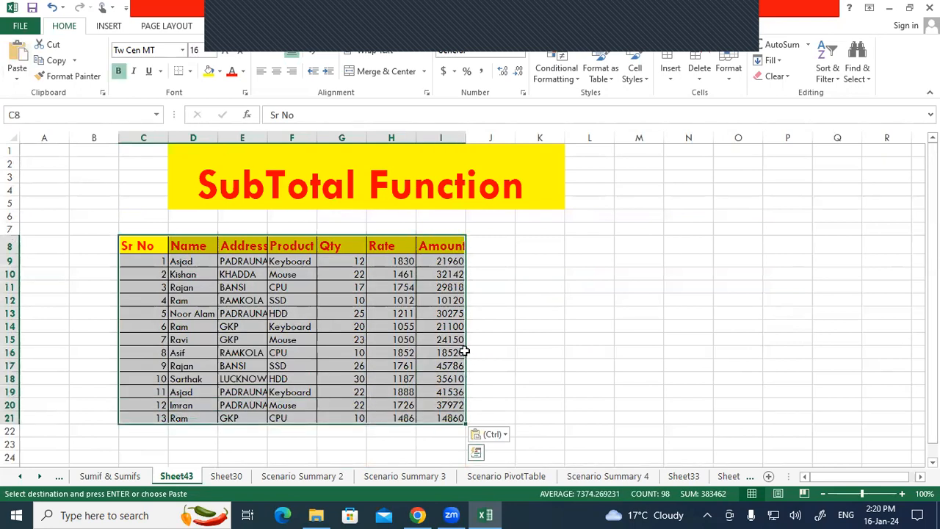
{"action": "left_click", "coordinate": [467, 354]}
{"action": "left_click_drag", "start_coordinate": [152, 243], "coordinate": [449, 419]}
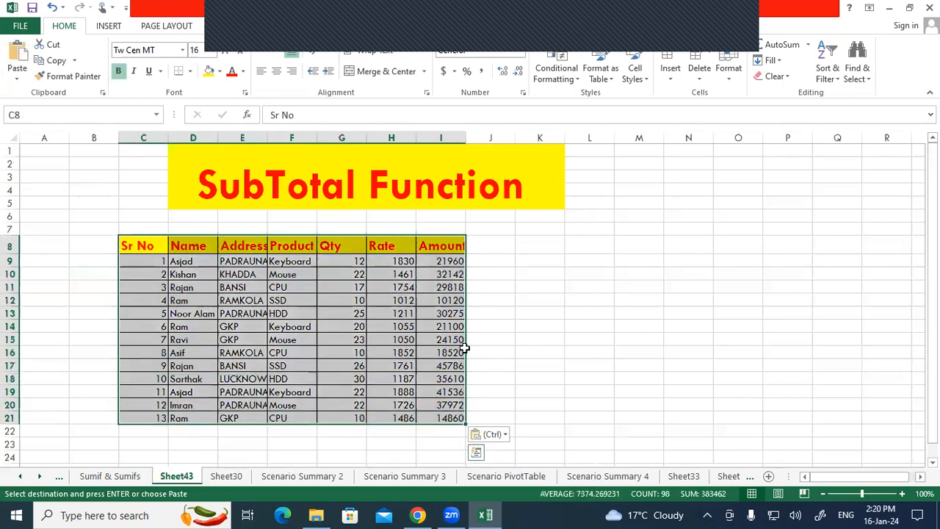
{"action": "left_click_drag", "start_coordinate": [467, 352], "coordinate": [518, 337]}
{"action": "left_click", "coordinate": [598, 330]}
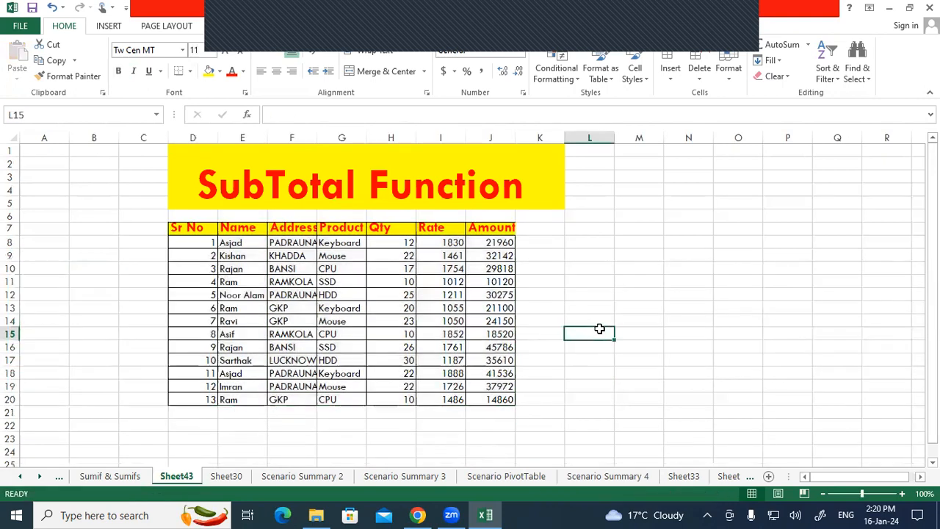
- Autofit the column widths of the table in D7:J20 to its contents
{"action": "left_click", "coordinate": [449, 292]}
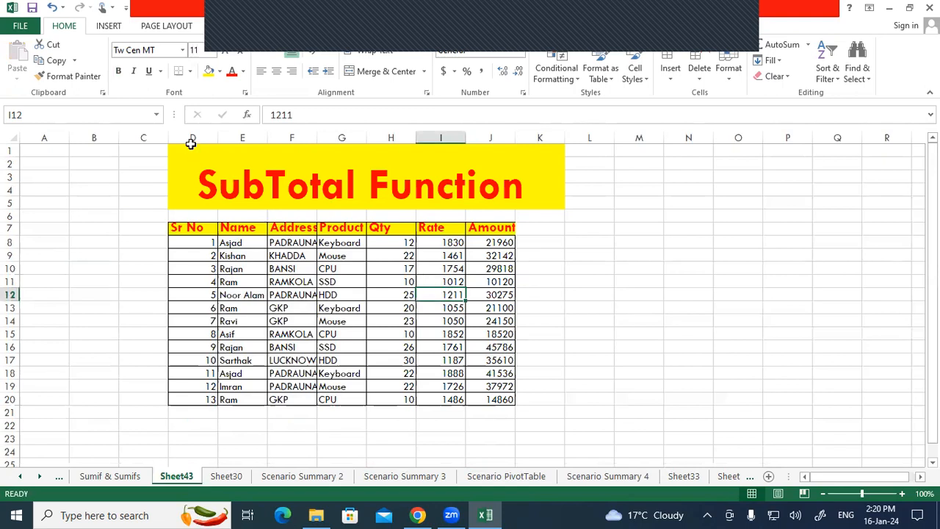
{"action": "left_click_drag", "start_coordinate": [199, 231], "coordinate": [504, 399]}
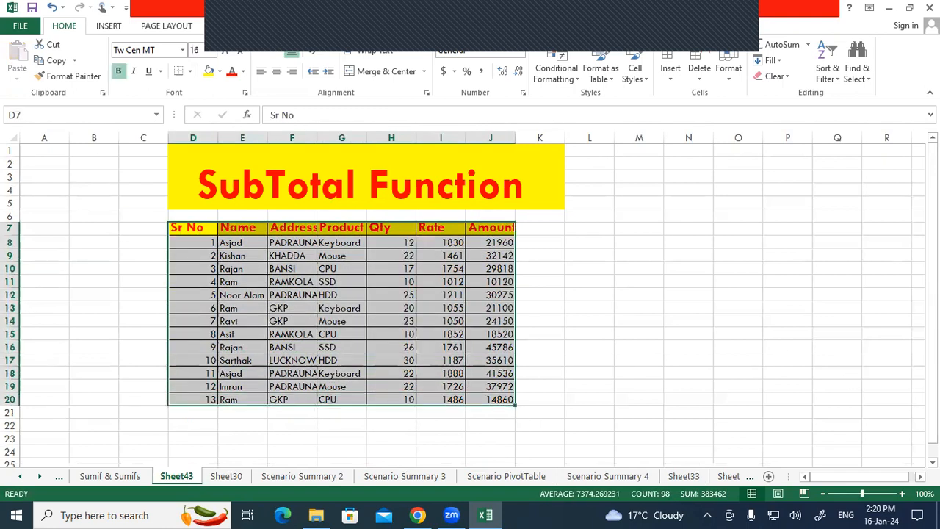
{"action": "key", "text": "alt+o"}
{"action": "key", "text": "c"}
{"action": "key", "text": "a"}
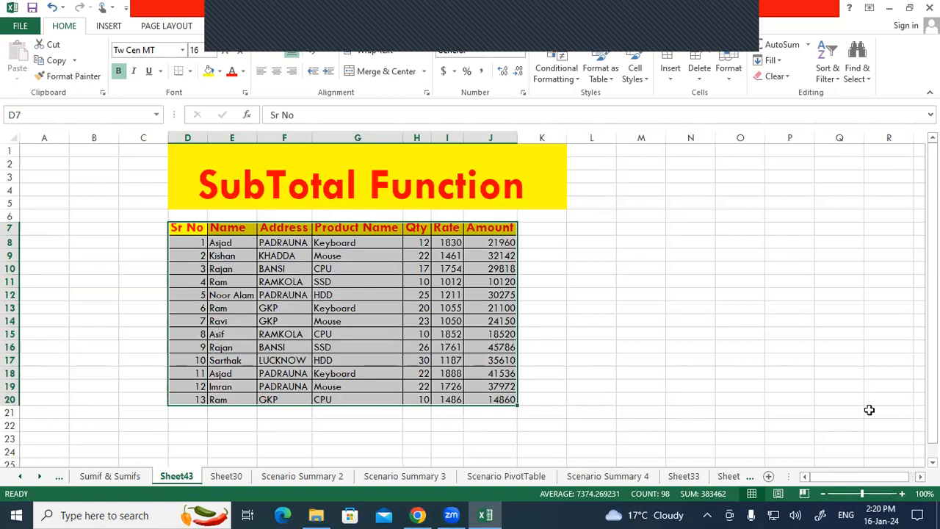
{"action": "left_click", "coordinate": [725, 311]}
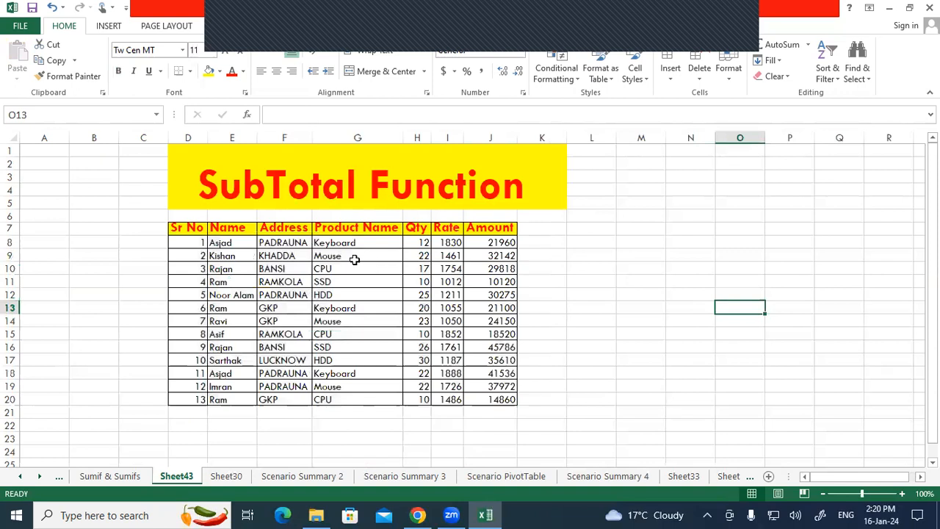
{"action": "left_click", "coordinate": [230, 241]}
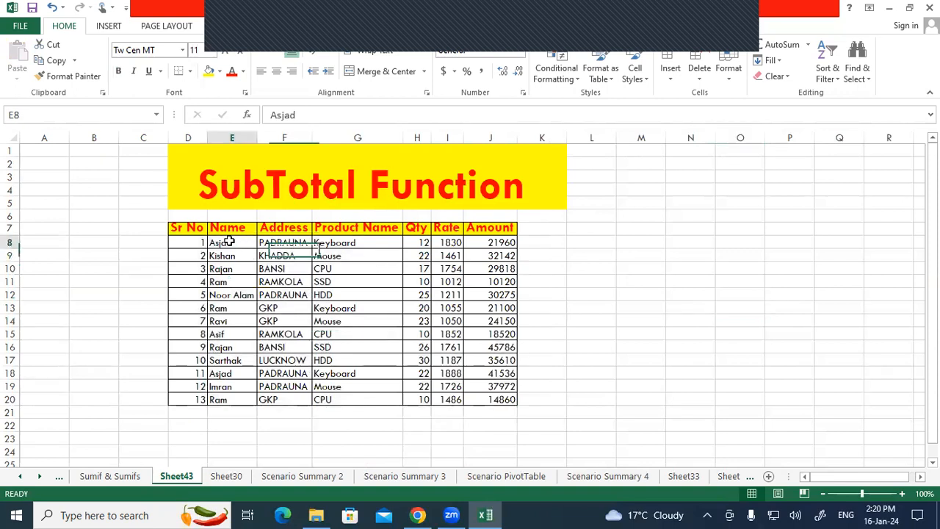
{"action": "left_click", "coordinate": [224, 375]}
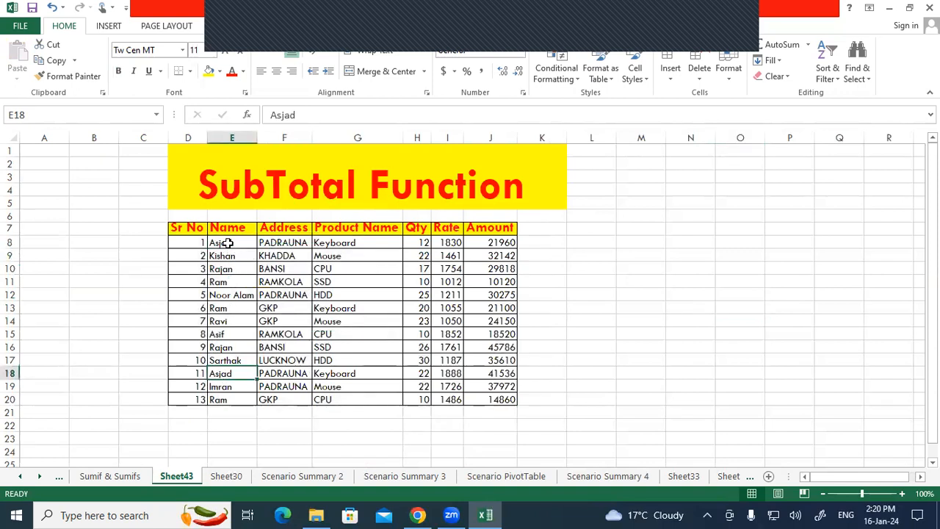
{"action": "left_click_drag", "start_coordinate": [230, 243], "coordinate": [264, 373]}
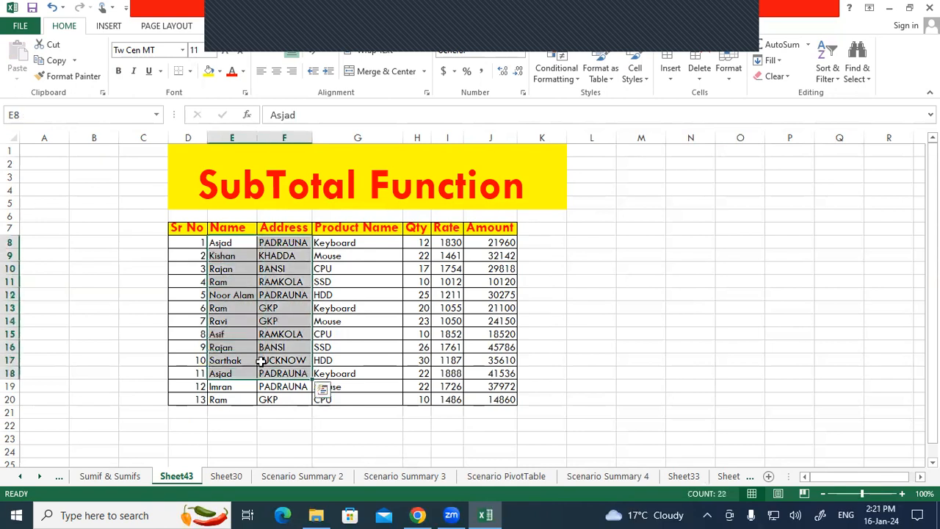
{"action": "left_click", "coordinate": [335, 294]}
{"action": "left_click_drag", "start_coordinate": [293, 244], "coordinate": [281, 289]}
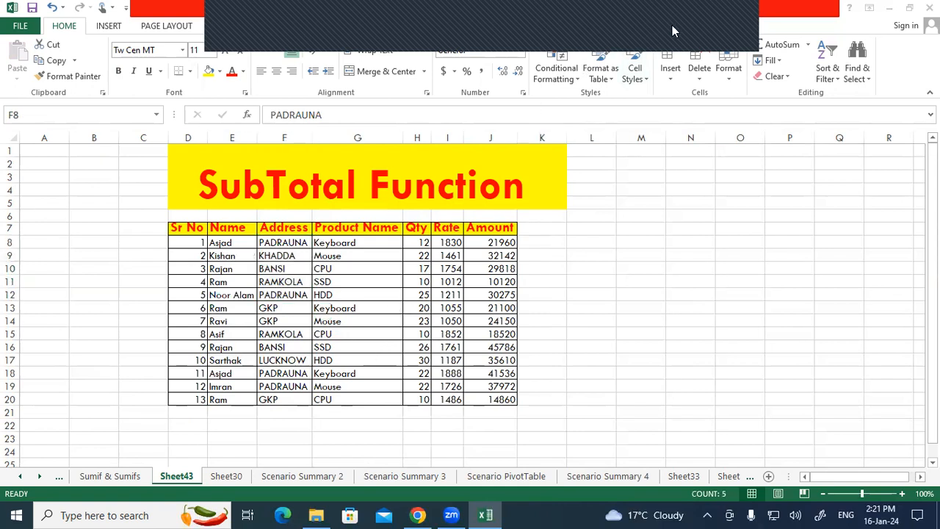
- Annotate the repeated Keyboard, Mouse and CPU entries with red brackets and a total sketch beside the table, and clear the drawings
{"action": "mouse_move", "coordinate": [364, 238]}
{"action": "left_mouse_down"}
{"action": "mouse_move", "coordinate": [377, 278]}
{"action": "mouse_move", "coordinate": [360, 309]}
{"action": "mouse_move", "coordinate": [376, 357]}
{"action": "mouse_move", "coordinate": [366, 371]}
{"action": "left_mouse_up"}
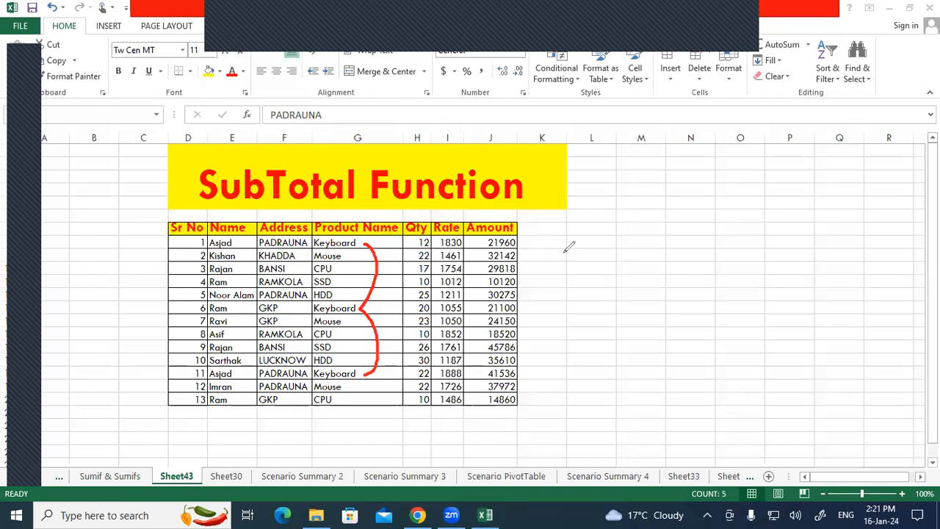
{"action": "mouse_move", "coordinate": [583, 238]}
{"action": "left_mouse_down"}
{"action": "mouse_move", "coordinate": [586, 265]}
{"action": "mouse_move", "coordinate": [601, 259]}
{"action": "mouse_move", "coordinate": [587, 292]}
{"action": "mouse_move", "coordinate": [676, 289]}
{"action": "left_mouse_up"}
{"action": "left_click_drag", "start_coordinate": [599, 304], "coordinate": [624, 301]}
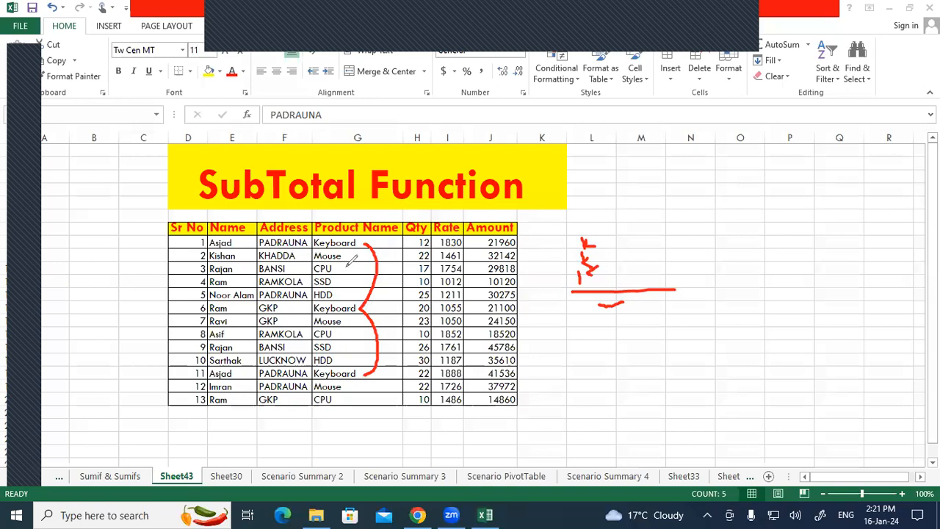
{"action": "mouse_move", "coordinate": [348, 256]}
{"action": "left_mouse_down"}
{"action": "mouse_move", "coordinate": [345, 316]}
{"action": "mouse_move", "coordinate": [358, 364]}
{"action": "mouse_move", "coordinate": [343, 386]}
{"action": "left_mouse_up"}
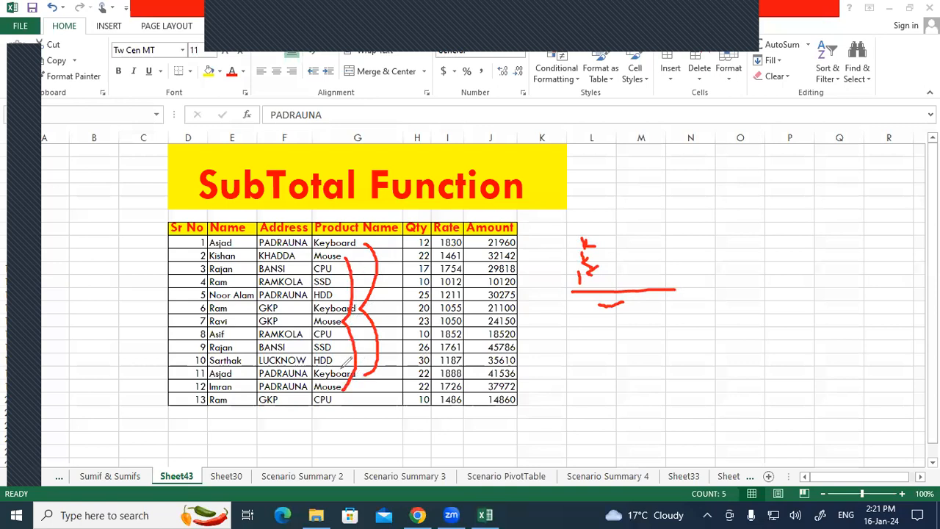
{"action": "mouse_move", "coordinate": [350, 273]}
{"action": "left_mouse_down"}
{"action": "mouse_move", "coordinate": [340, 327]}
{"action": "mouse_move", "coordinate": [359, 375]}
{"action": "mouse_move", "coordinate": [337, 400]}
{"action": "left_mouse_up"}
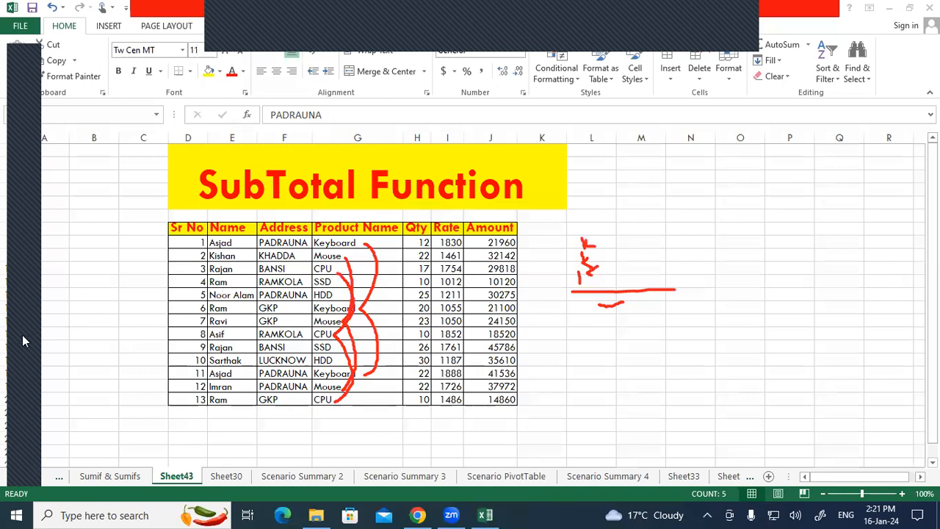
{"action": "left_click", "coordinate": [19, 464]}
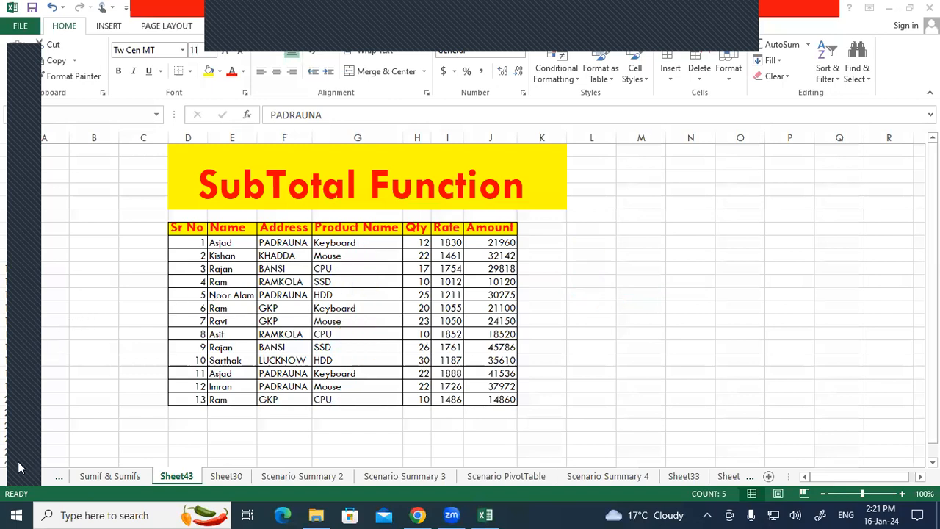
- Start an A-to-Z sort on the Product Name column, G7:G20, and move the Sort Warning dialog above the table
{"action": "left_click", "coordinate": [272, 193]}
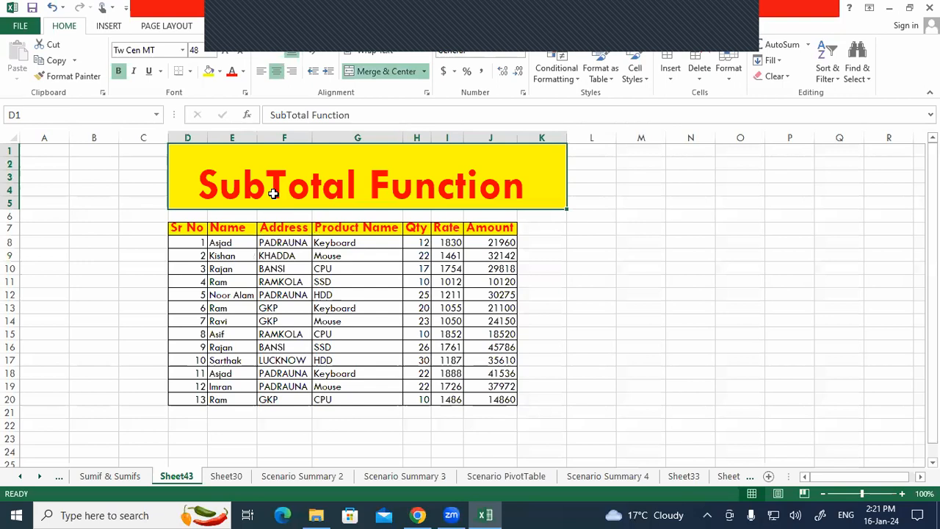
{"action": "left_click", "coordinate": [611, 293]}
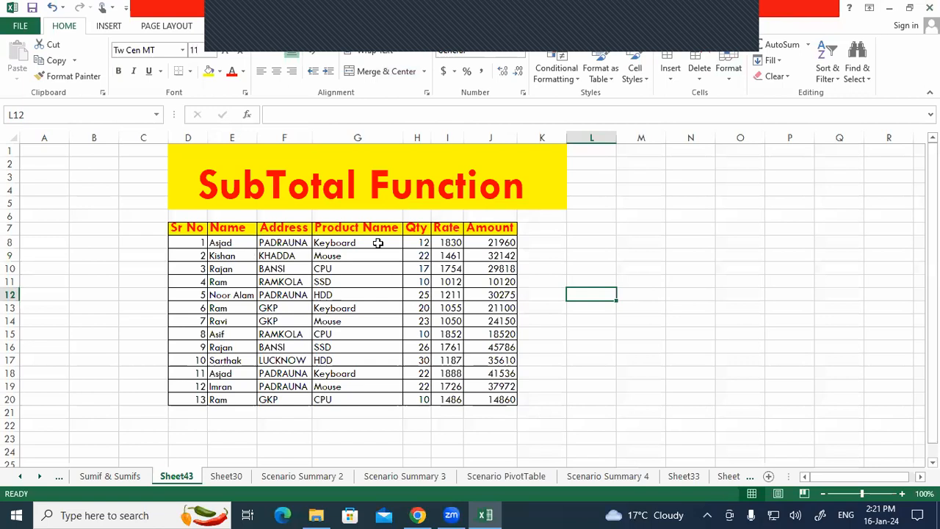
{"action": "left_click_drag", "start_coordinate": [343, 229], "coordinate": [336, 399]}
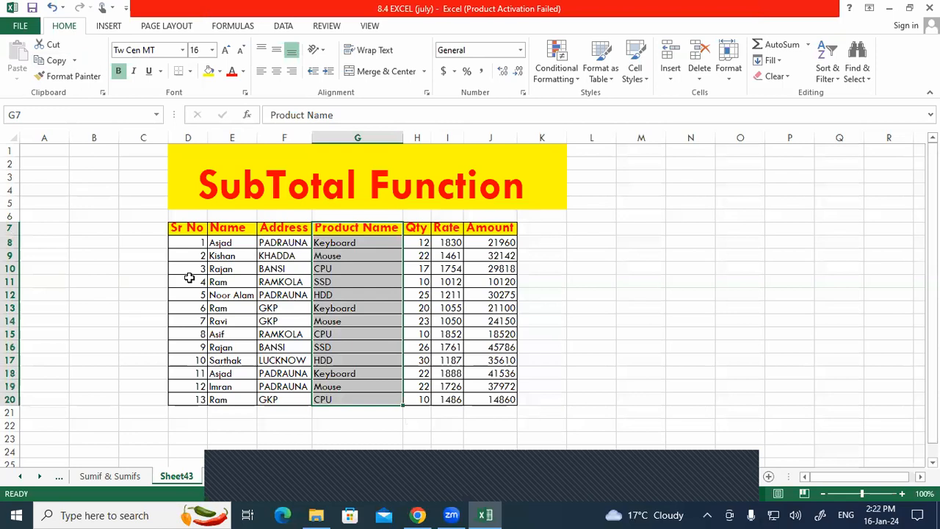
{"action": "left_click", "coordinate": [836, 81]}
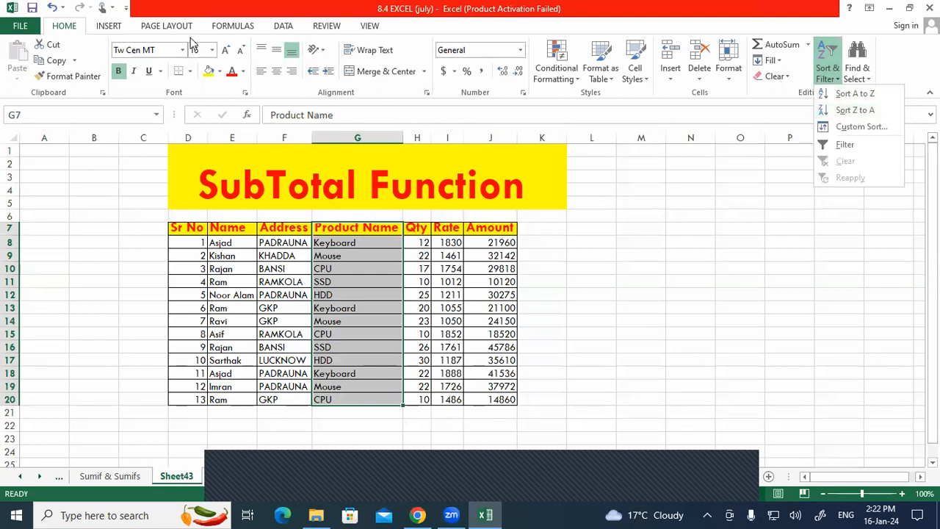
{"action": "left_click", "coordinate": [280, 25]}
{"action": "left_click", "coordinate": [247, 28]}
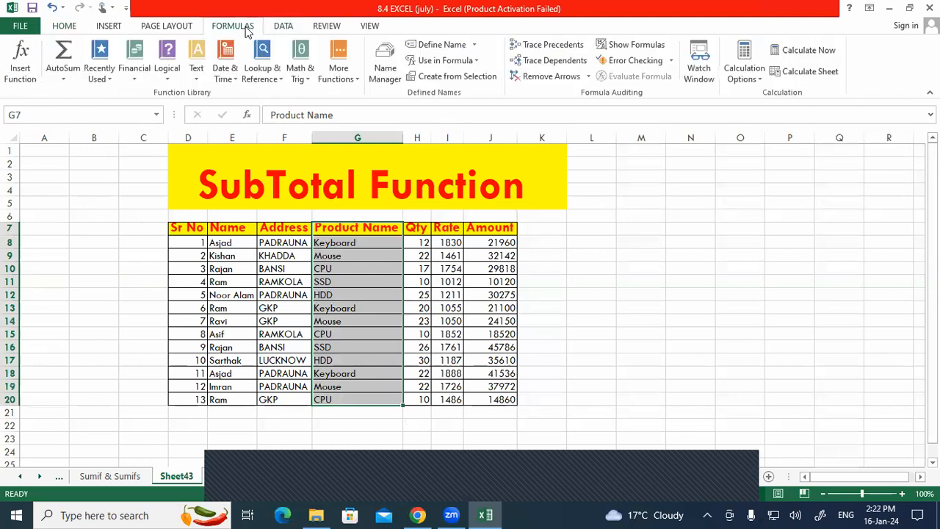
{"action": "left_click", "coordinate": [282, 30]}
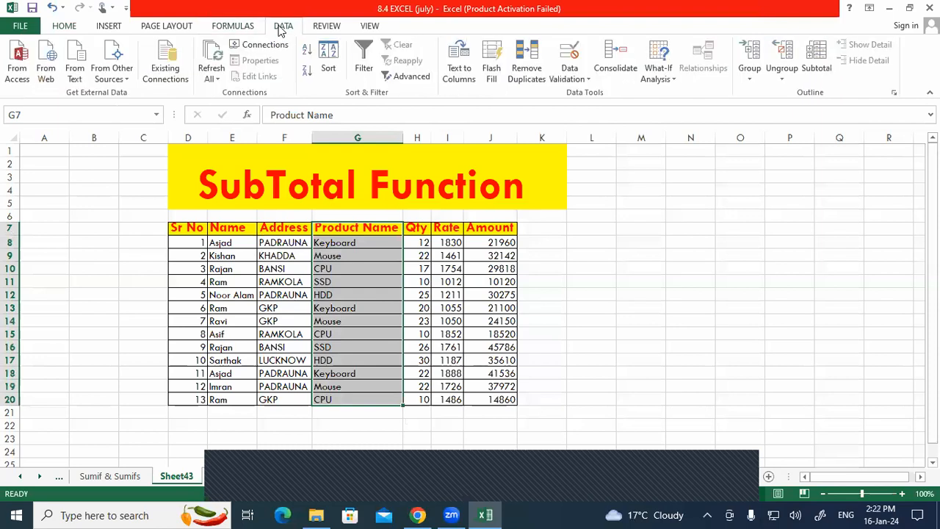
{"action": "left_click", "coordinate": [307, 50]}
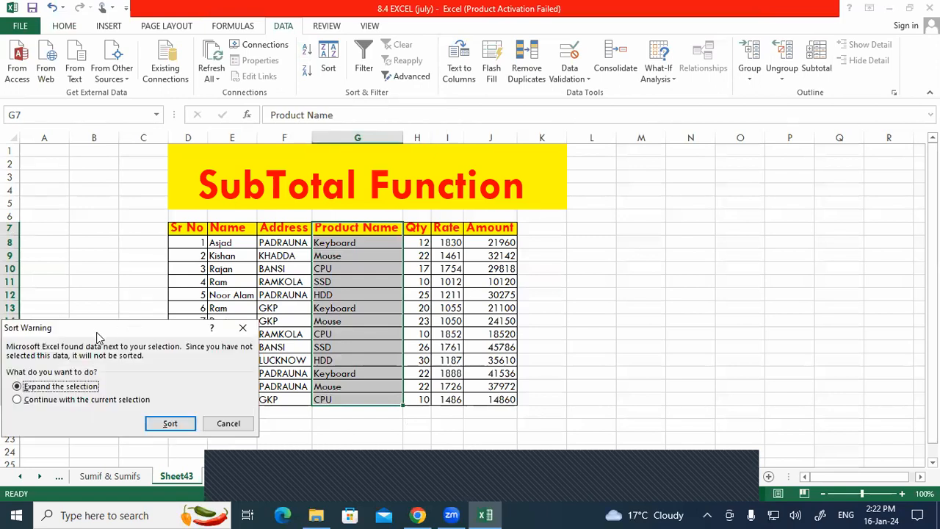
{"action": "left_click_drag", "start_coordinate": [99, 337], "coordinate": [446, 102]}
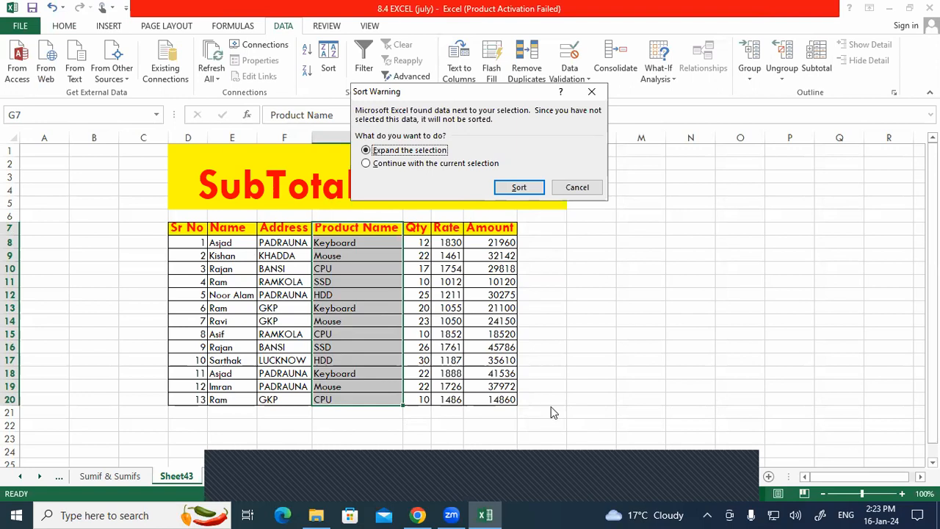
- Circle the Expand the selection option, mark the Product Name entries and first data row in red, and clear the drawings
{"action": "left_click", "coordinate": [689, 487]}
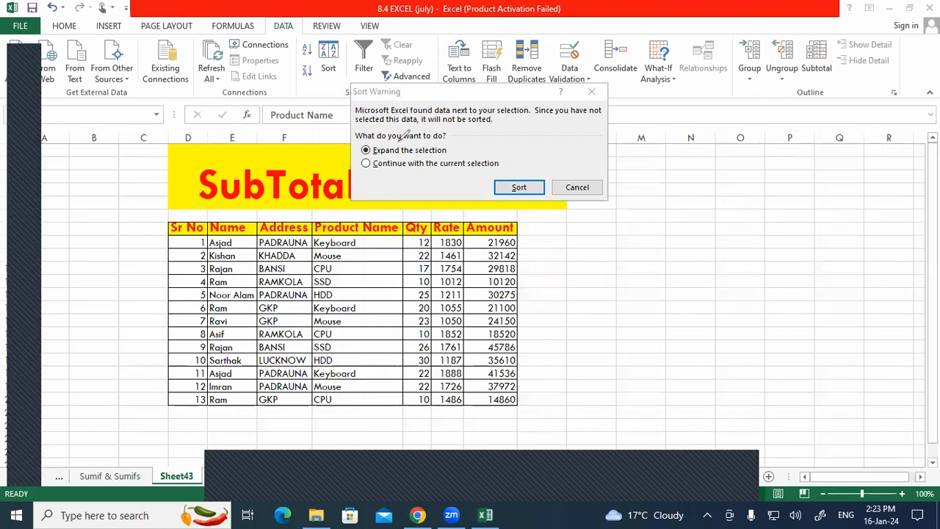
{"action": "mouse_move", "coordinate": [414, 154]}
{"action": "left_mouse_down"}
{"action": "mouse_move", "coordinate": [439, 155]}
{"action": "mouse_move", "coordinate": [447, 142]}
{"action": "mouse_move", "coordinate": [397, 136]}
{"action": "mouse_move", "coordinate": [360, 144]}
{"action": "mouse_move", "coordinate": [370, 155]}
{"action": "mouse_move", "coordinate": [409, 156]}
{"action": "left_mouse_up"}
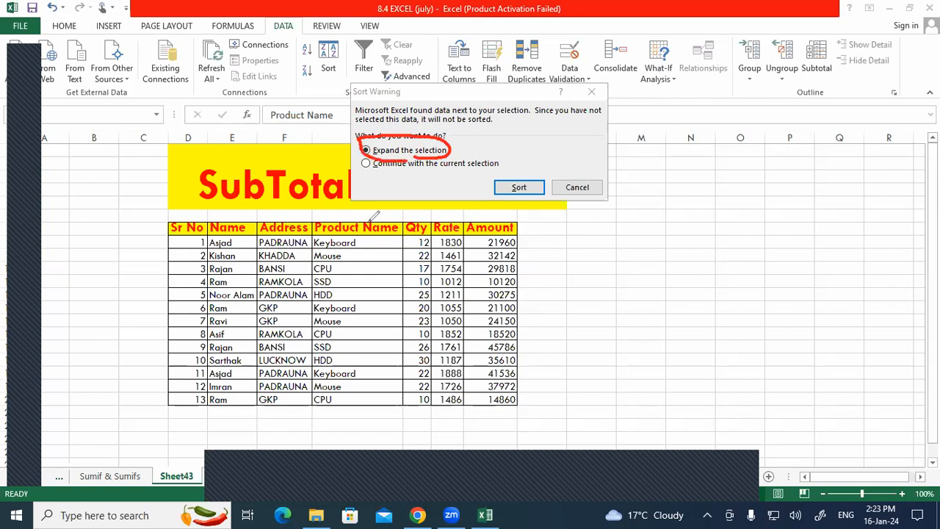
{"action": "mouse_move", "coordinate": [362, 243]}
{"action": "left_mouse_down"}
{"action": "mouse_move", "coordinate": [380, 259]}
{"action": "mouse_move", "coordinate": [380, 291]}
{"action": "mouse_move", "coordinate": [358, 332]}
{"action": "left_mouse_up"}
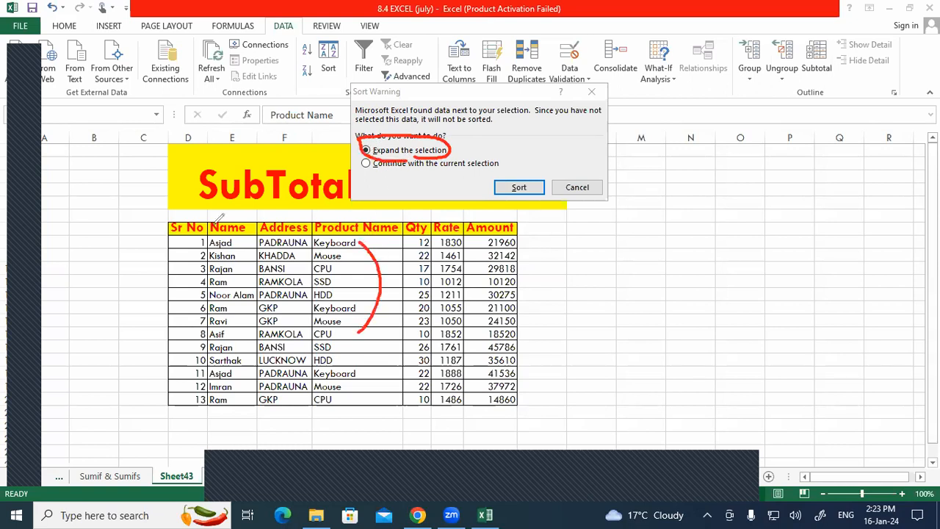
{"action": "left_click_drag", "start_coordinate": [184, 238], "coordinate": [523, 250]}
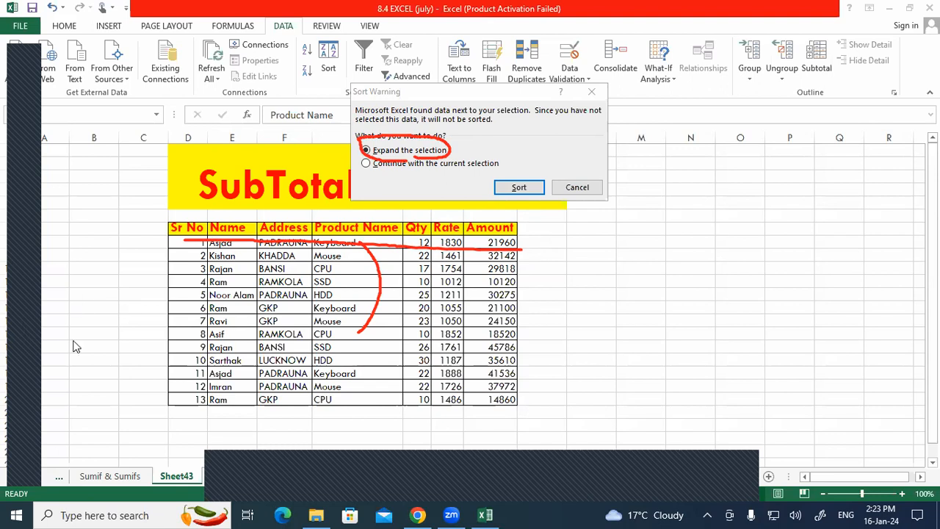
{"action": "key", "text": "e"}
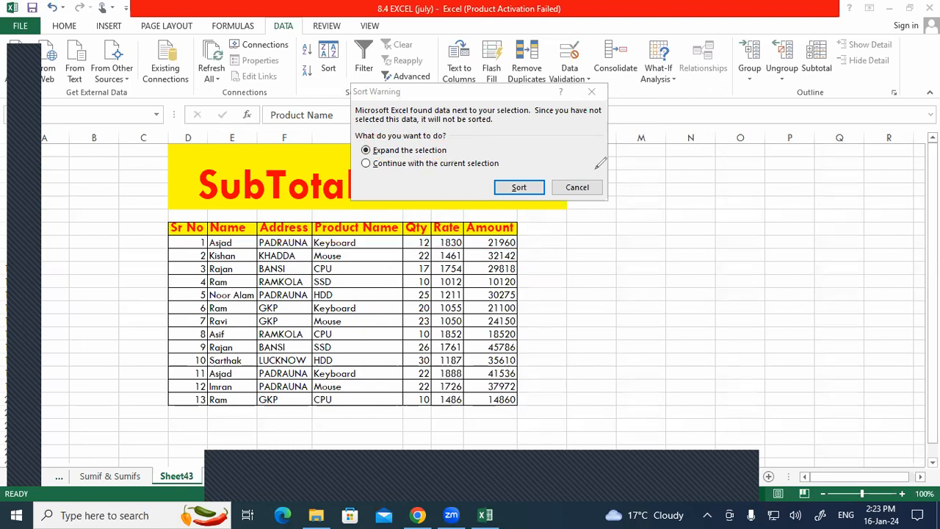
{"action": "left_click_drag", "start_coordinate": [404, 233], "coordinate": [403, 282]}
{"action": "left_click", "coordinate": [35, 412]}
{"action": "left_click", "coordinate": [27, 451]}
- Try to sort only the Product Name column A to Z by continuing with the current selection, and undo that sort
{"action": "left_click", "coordinate": [411, 165]}
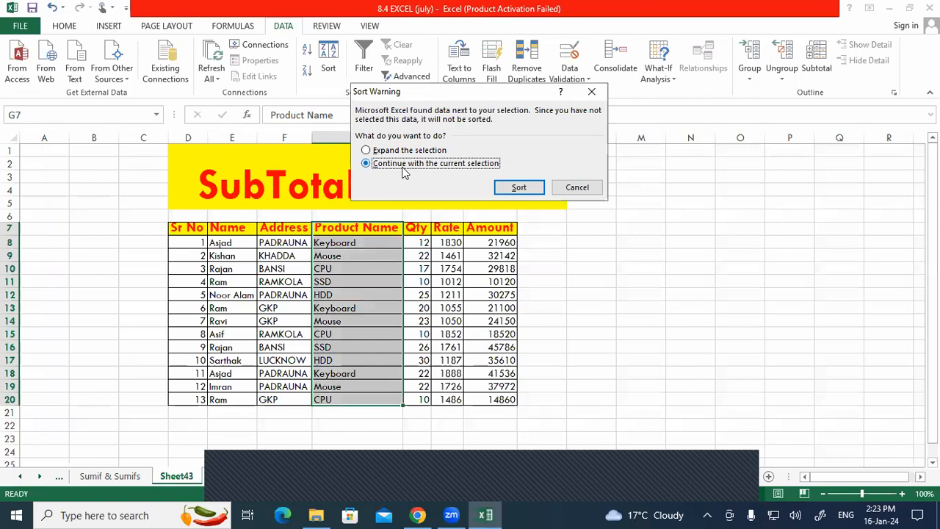
{"action": "left_click", "coordinate": [518, 187]}
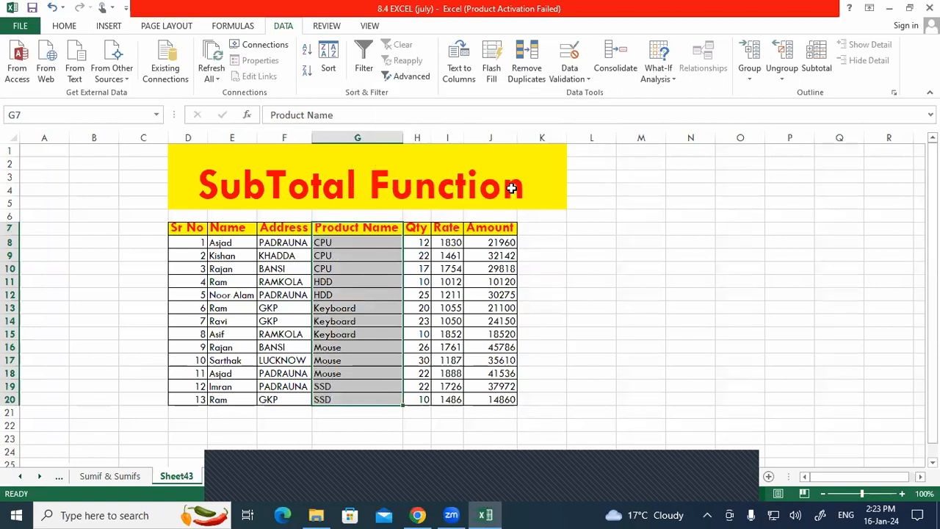
{"action": "left_click_drag", "start_coordinate": [220, 243], "coordinate": [304, 235]}
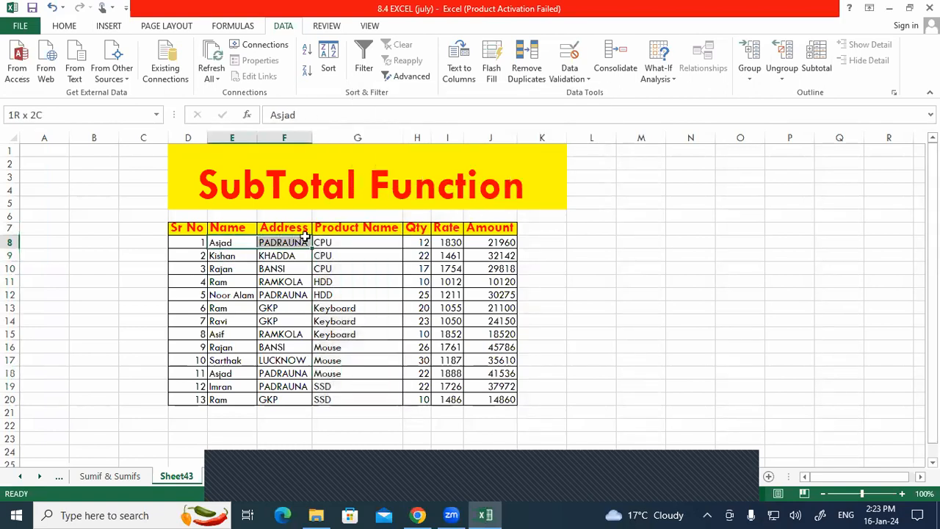
{"action": "left_click_drag", "start_coordinate": [368, 242], "coordinate": [364, 293]}
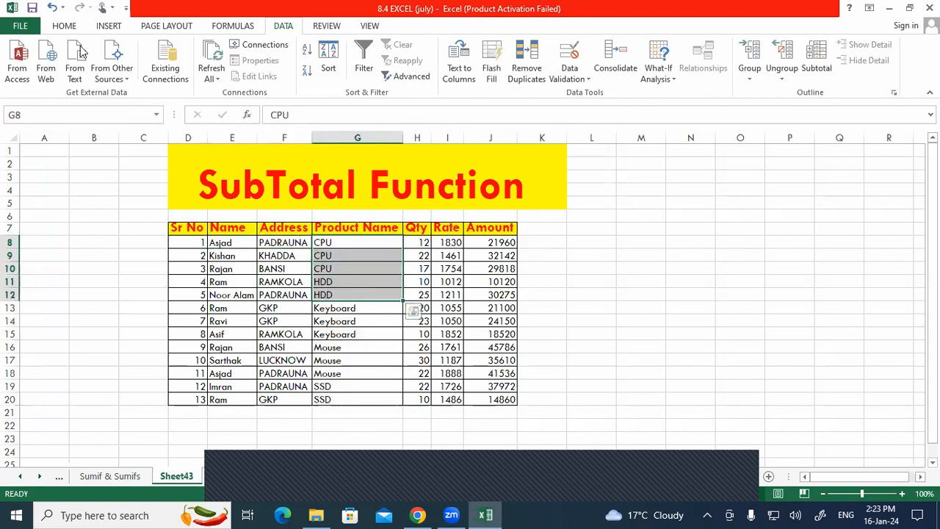
{"action": "left_click", "coordinate": [54, 9]}
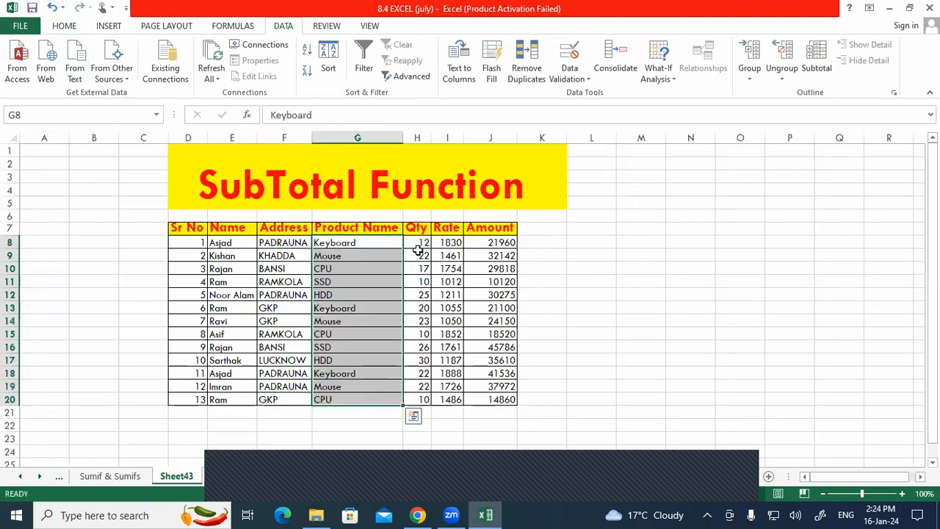
- Sort Product Name, G7:G20, A to Z with the selection expanded to the whole table, and check the three Keyboard rows
{"action": "left_click", "coordinate": [384, 243]}
{"action": "left_click_drag", "start_coordinate": [350, 231], "coordinate": [352, 398]}
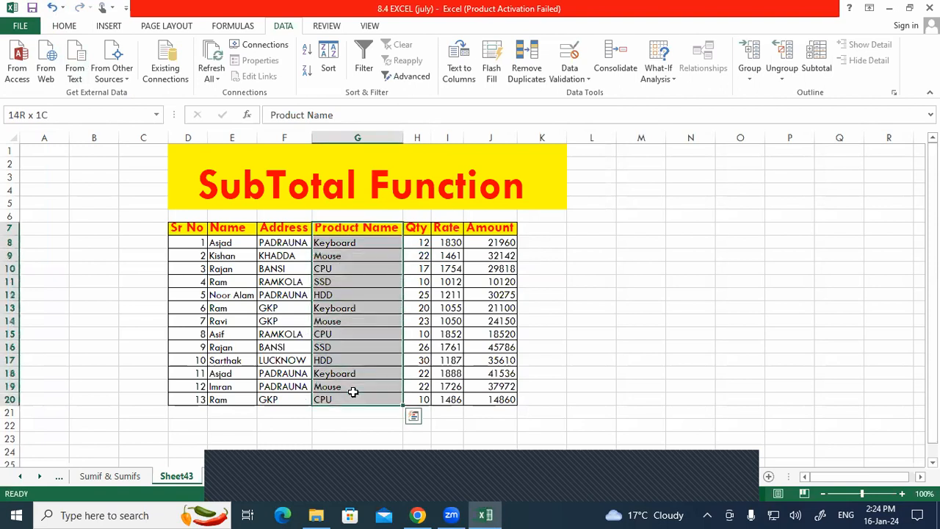
{"action": "left_click", "coordinate": [309, 50]}
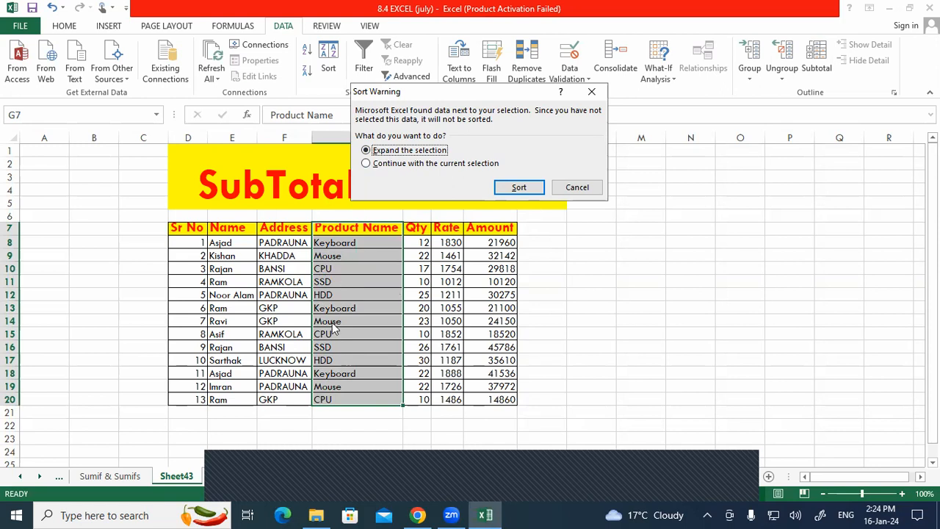
{"action": "left_click", "coordinate": [512, 188]}
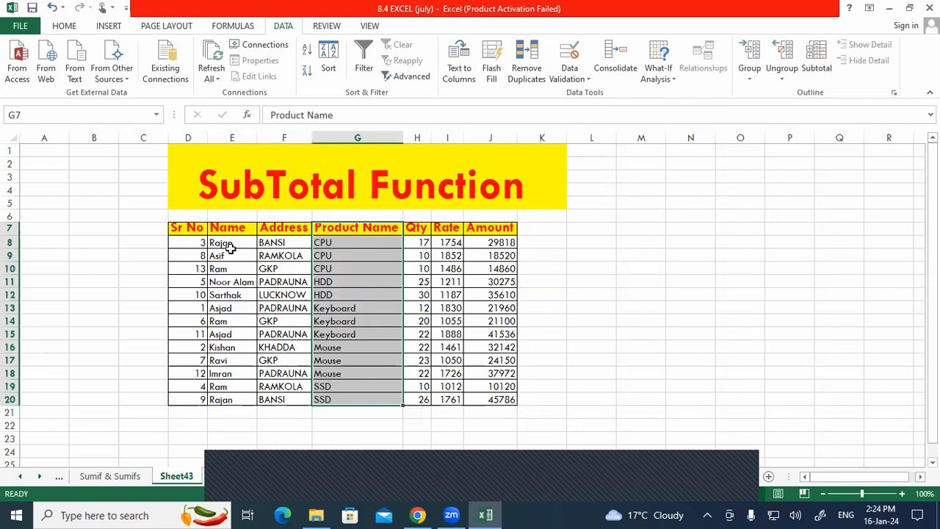
{"action": "left_click_drag", "start_coordinate": [188, 308], "coordinate": [516, 308]}
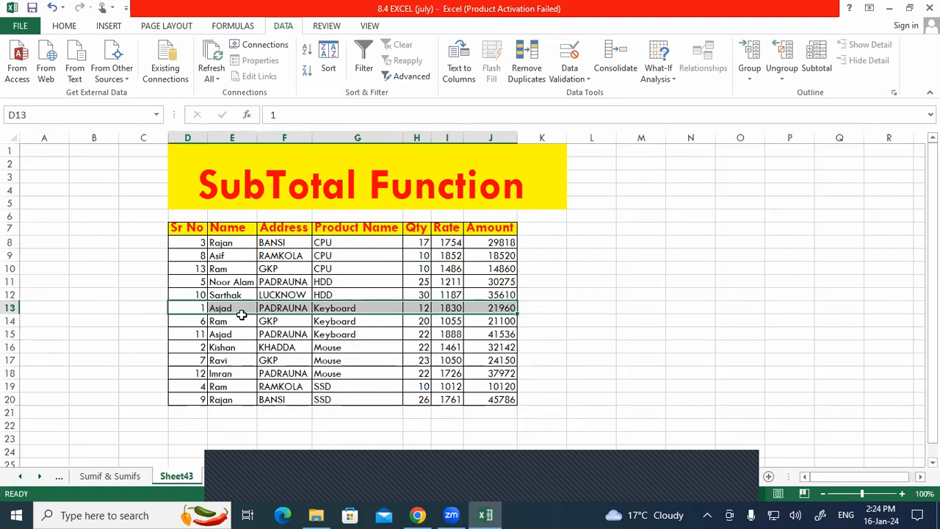
{"action": "left_click_drag", "start_coordinate": [186, 321], "coordinate": [509, 321]}
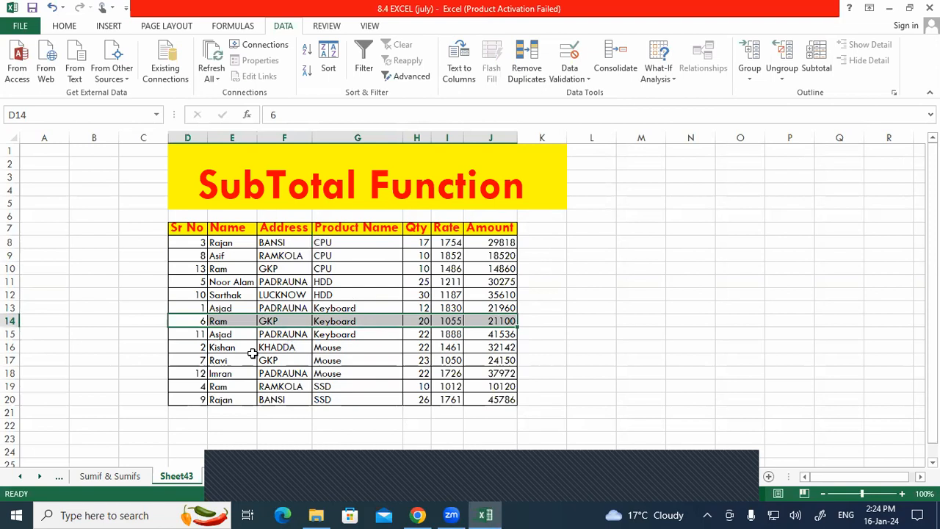
{"action": "left_click", "coordinate": [194, 335]}
{"action": "left_click_drag", "start_coordinate": [239, 334], "coordinate": [515, 335]}
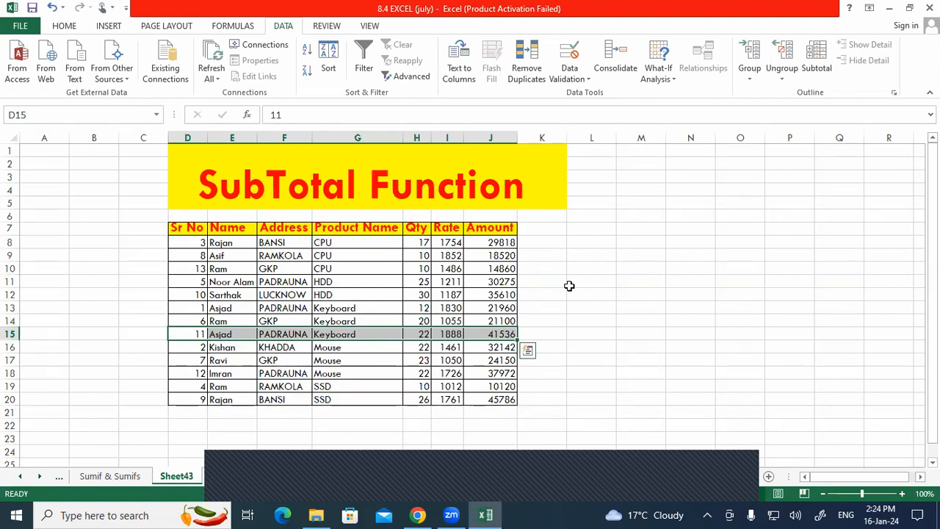
- Sort only the Sr No values, D8:D20, smallest to largest by continuing with the current selection, and check the remaining columns
{"action": "left_click_drag", "start_coordinate": [184, 242], "coordinate": [182, 404]}
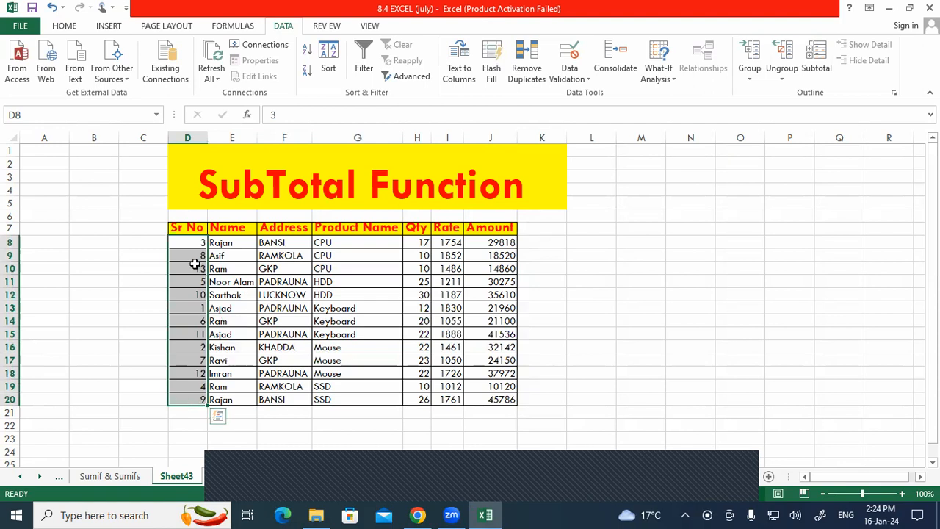
{"action": "left_click", "coordinate": [305, 50]}
{"action": "left_click", "coordinate": [376, 165]}
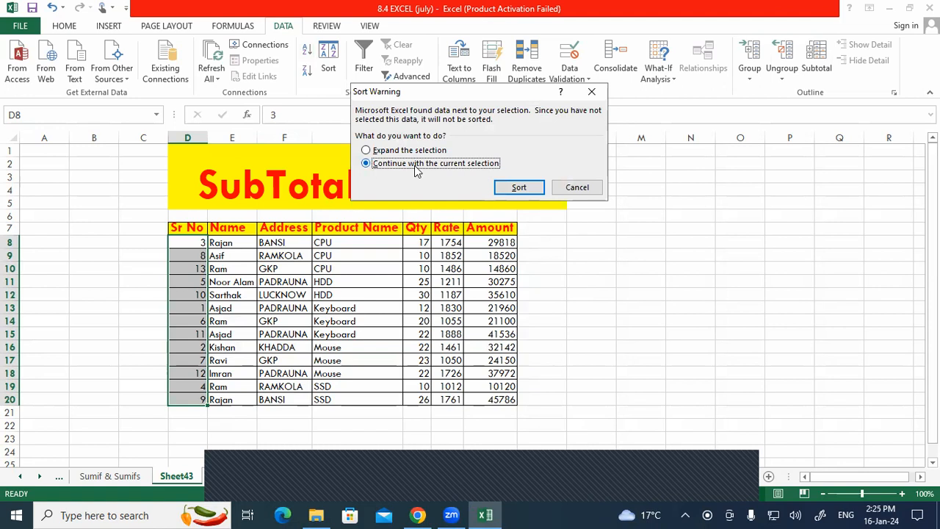
{"action": "left_click", "coordinate": [521, 188]}
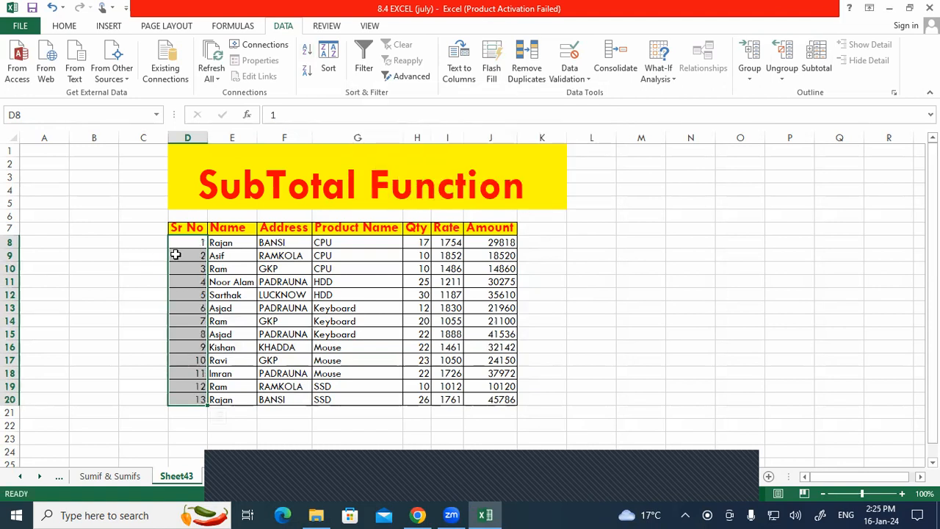
{"action": "left_click_drag", "start_coordinate": [224, 243], "coordinate": [494, 394]}
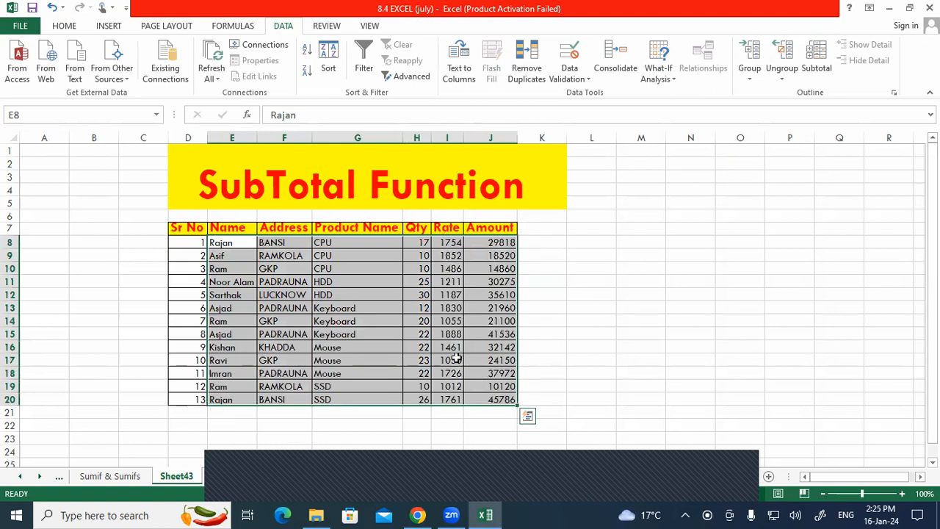
{"action": "left_click", "coordinate": [634, 310]}
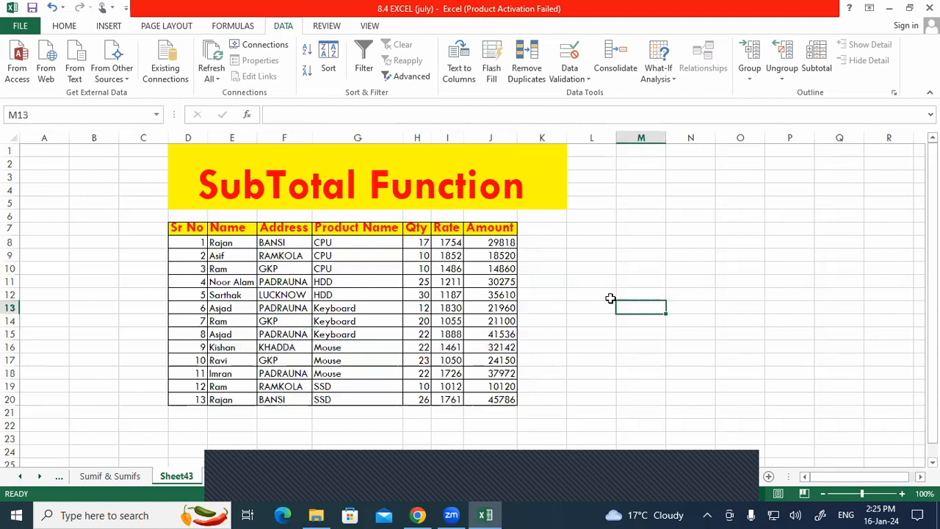
- Check the grouped Product Name entries down to SSD, and select the whole table, D7:J20
{"action": "left_click_drag", "start_coordinate": [335, 243], "coordinate": [330, 399]}
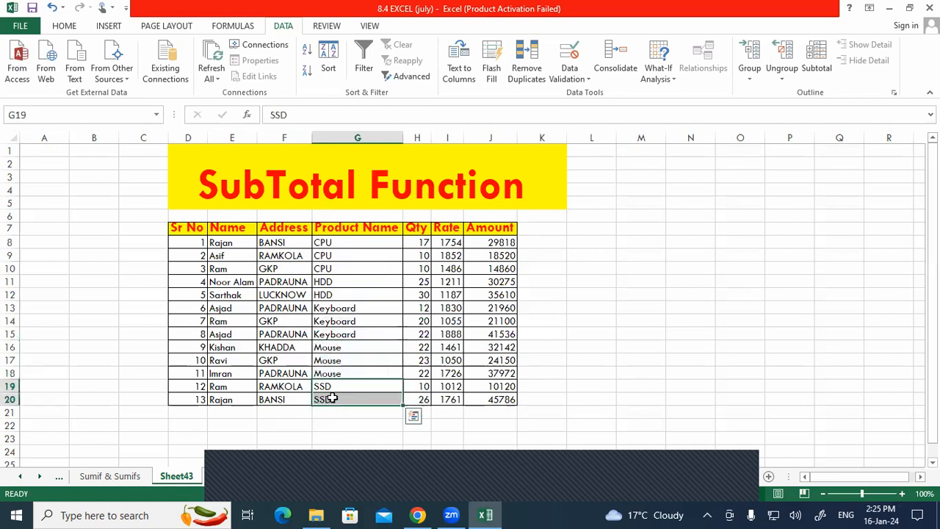
{"action": "left_click", "coordinate": [649, 385]}
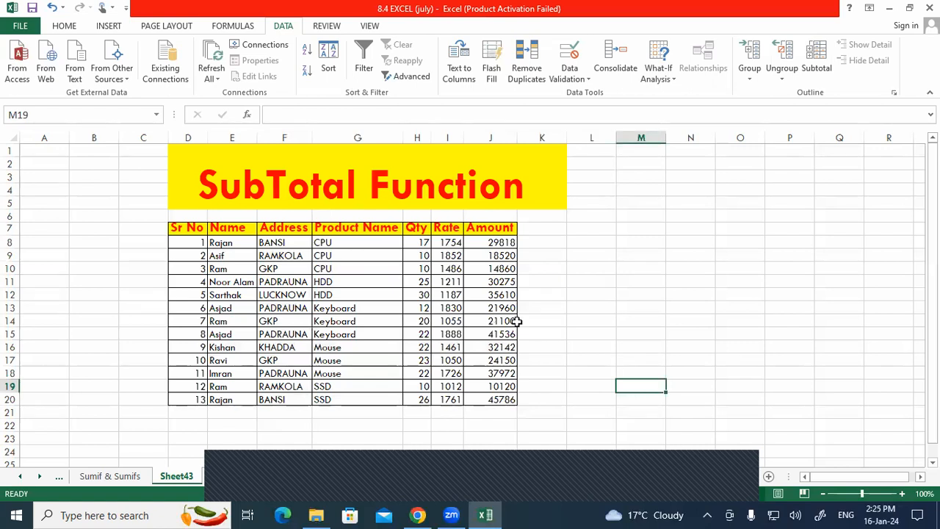
{"action": "left_click_drag", "start_coordinate": [197, 228], "coordinate": [492, 399]}
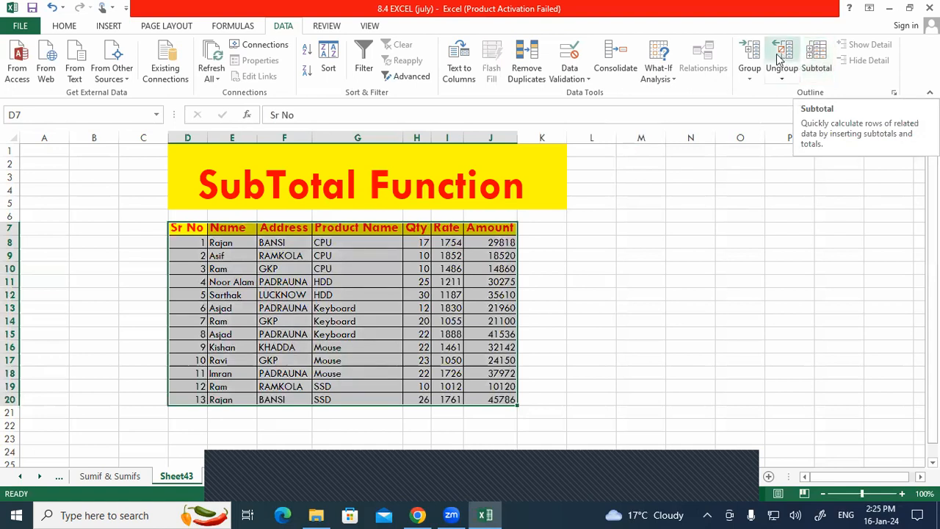
- Group the selected table by rows, collapse and expand the group, and ungroup the rows
{"action": "left_click", "coordinate": [750, 53]}
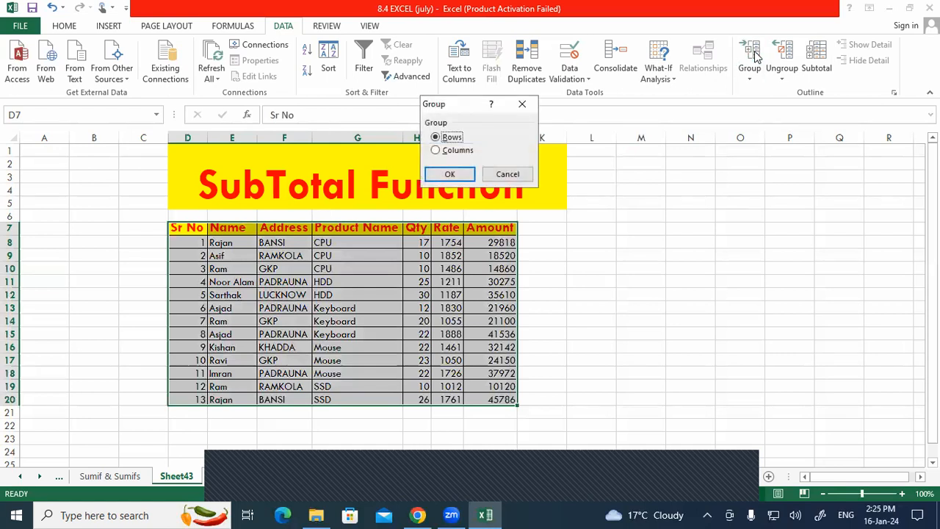
{"action": "left_click", "coordinate": [449, 174]}
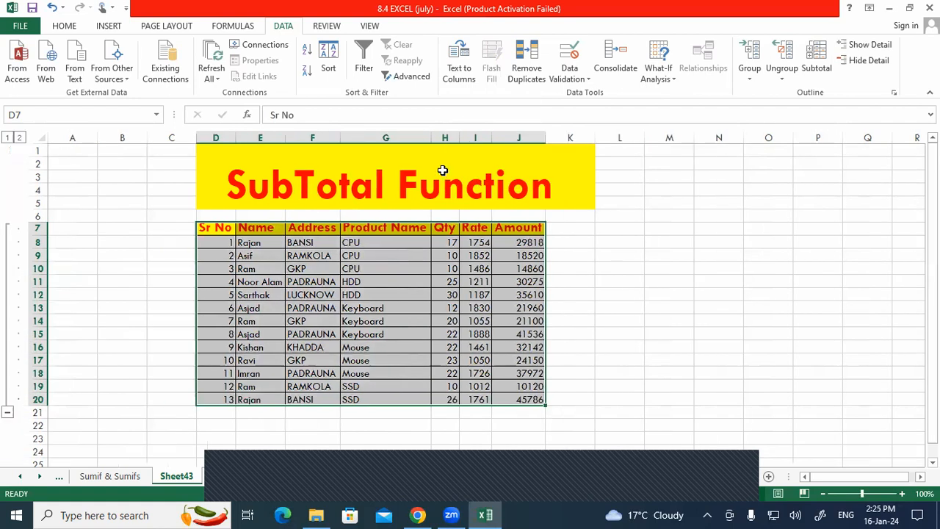
{"action": "left_click", "coordinate": [6, 413]}
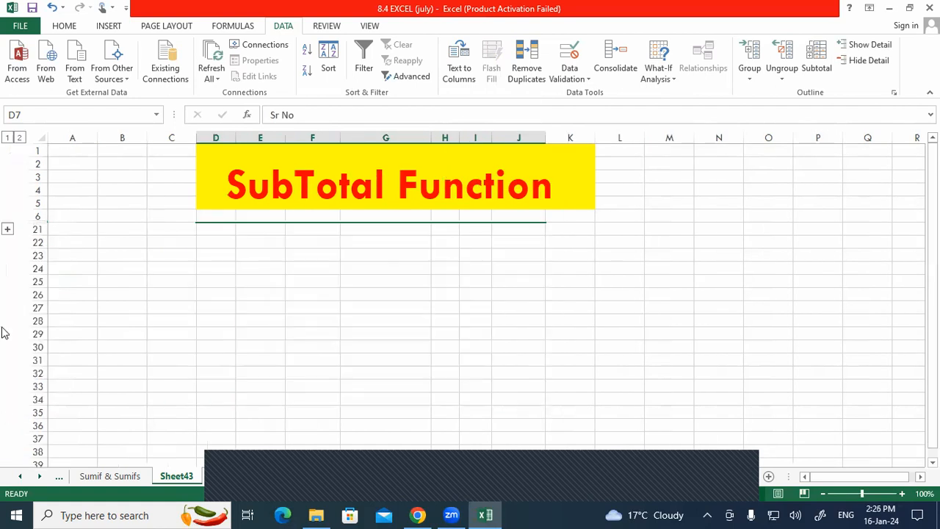
{"action": "left_click", "coordinate": [8, 230]}
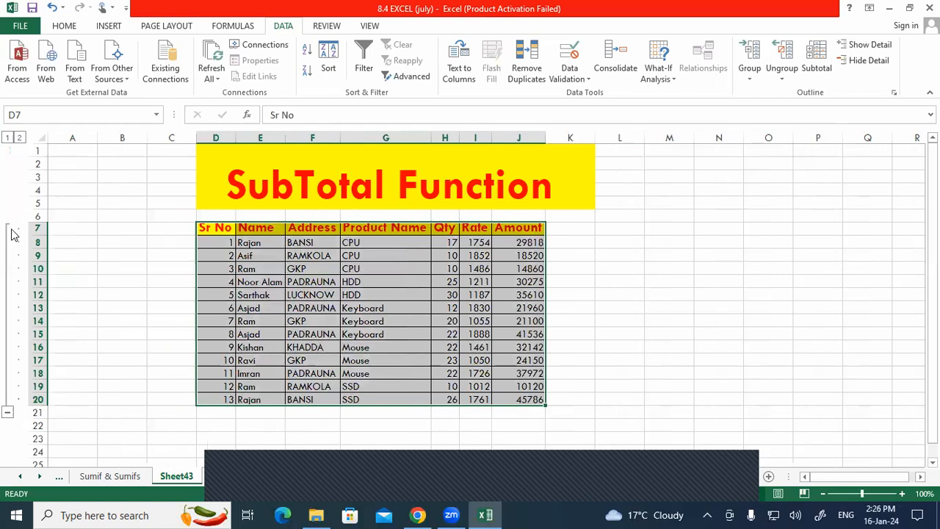
{"action": "left_click", "coordinate": [783, 61]}
{"action": "left_click", "coordinate": [453, 178]}
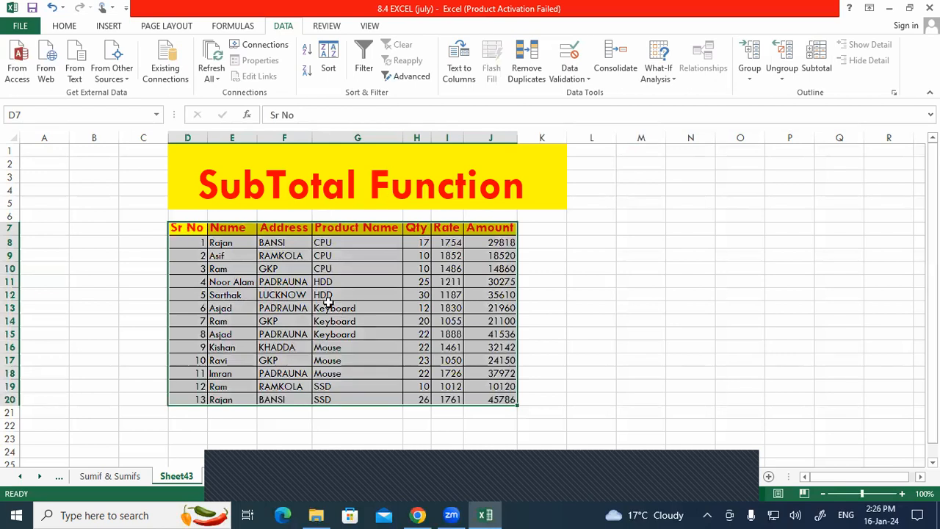
- Set up a Subtotal at each change in Product Name, add Qty to the subtotalled columns, and move the dialog beside the table
{"action": "left_click", "coordinate": [815, 56]}
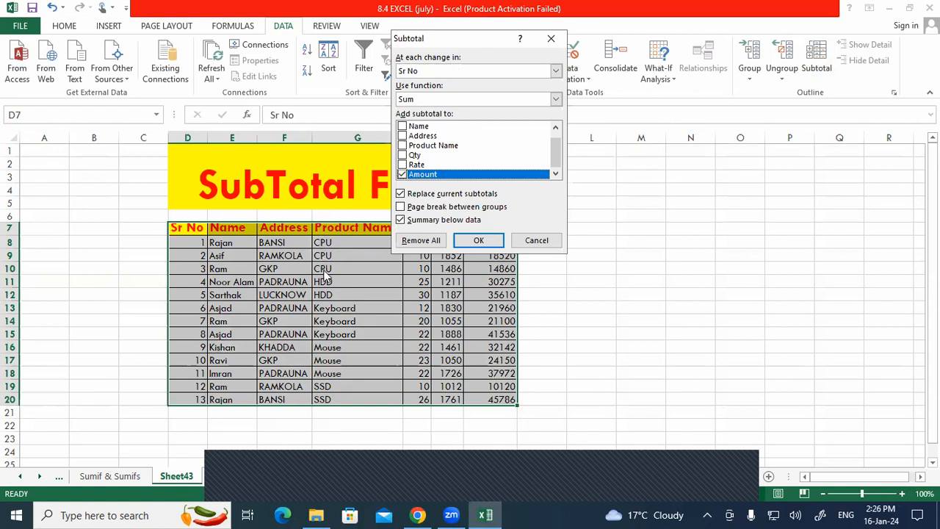
{"action": "left_click", "coordinate": [556, 71]}
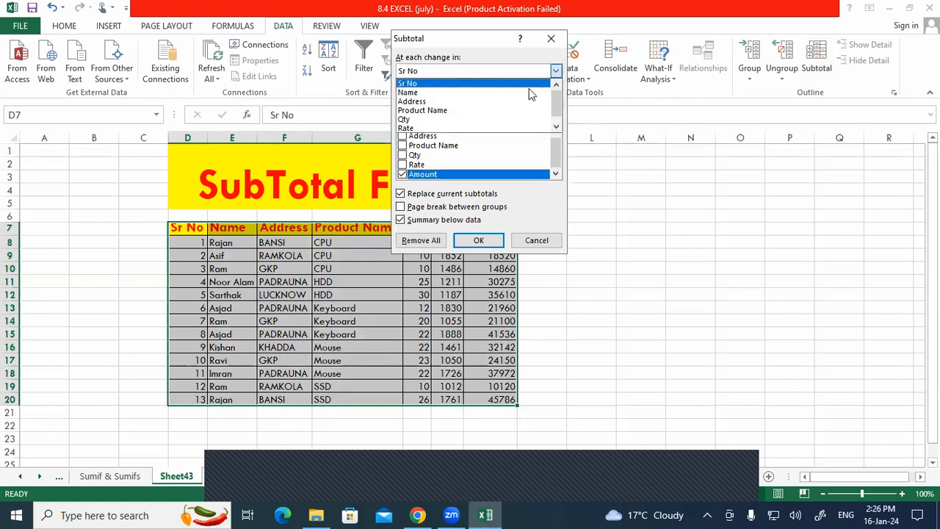
{"action": "left_click", "coordinate": [433, 110]}
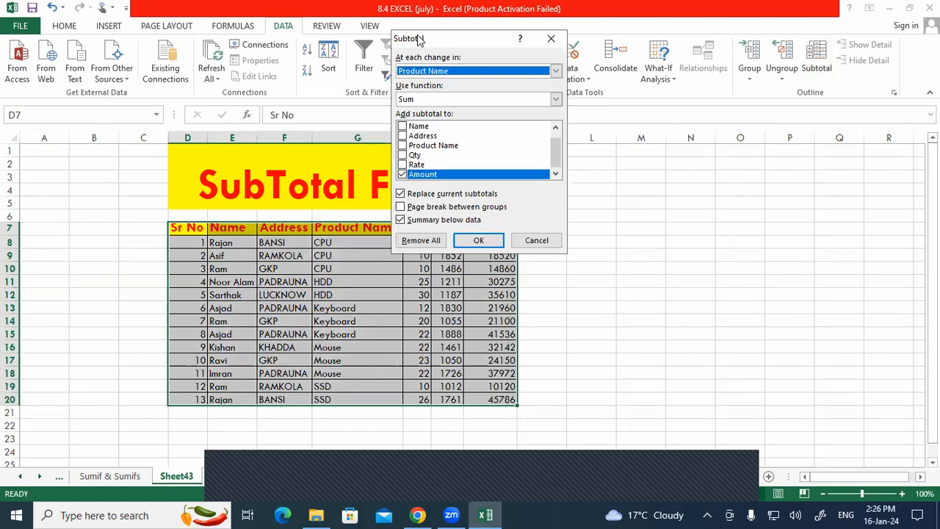
{"action": "left_click_drag", "start_coordinate": [419, 38], "coordinate": [674, 71]}
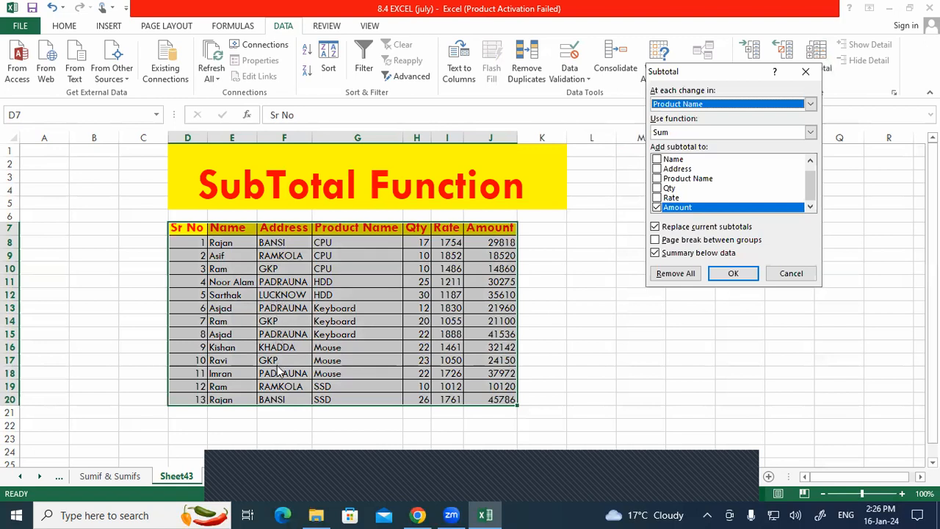
{"action": "left_click", "coordinate": [811, 104]}
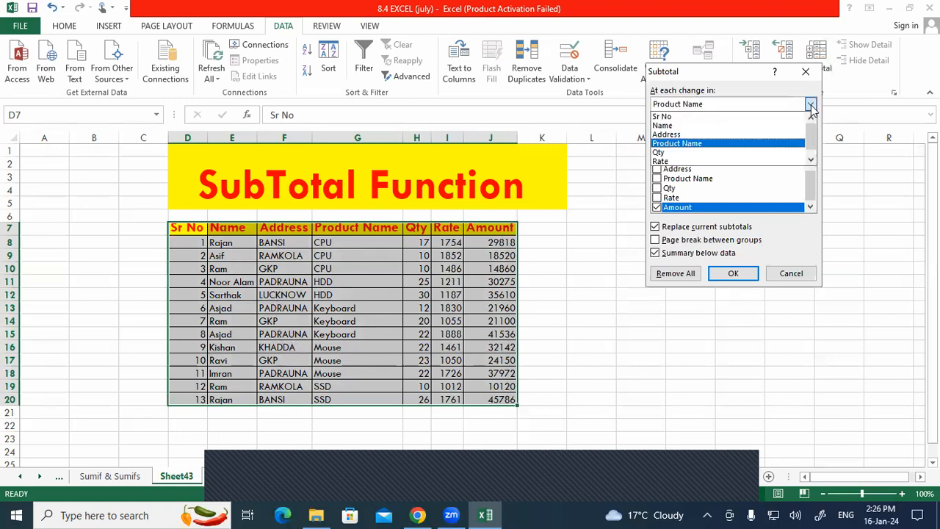
{"action": "left_click", "coordinate": [683, 144]}
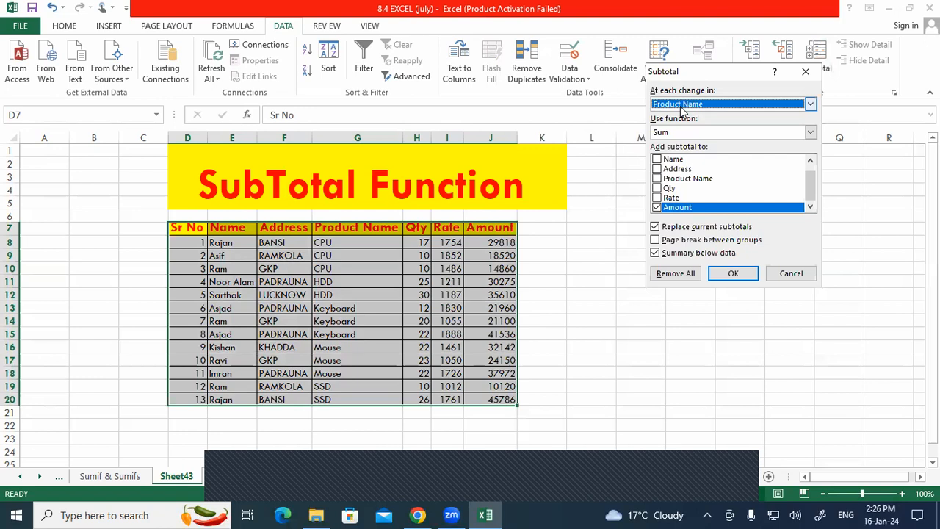
{"action": "left_click", "coordinate": [657, 189]}
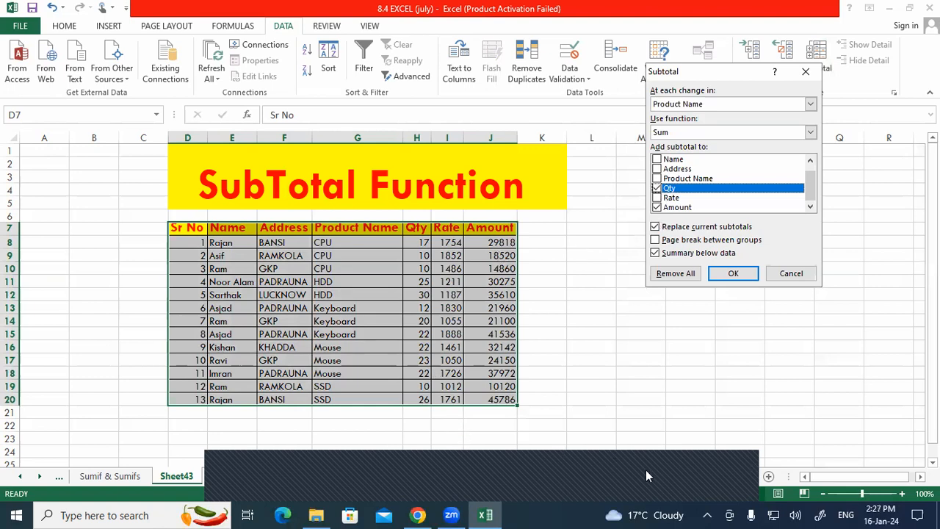
- Mark the CPU rows' Qty and Amount values and the ticked Qty and Amount options of the Subtotal dialog in red
{"action": "left_click", "coordinate": [671, 481]}
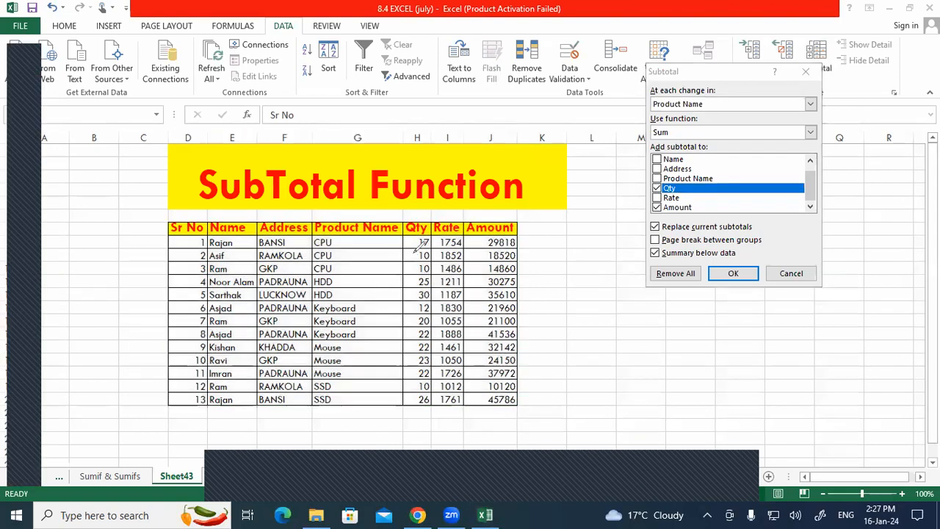
{"action": "mouse_move", "coordinate": [424, 235]}
{"action": "left_mouse_down"}
{"action": "mouse_move", "coordinate": [411, 257]}
{"action": "mouse_move", "coordinate": [426, 272]}
{"action": "left_mouse_up"}
{"action": "left_click_drag", "start_coordinate": [426, 230], "coordinate": [421, 230]}
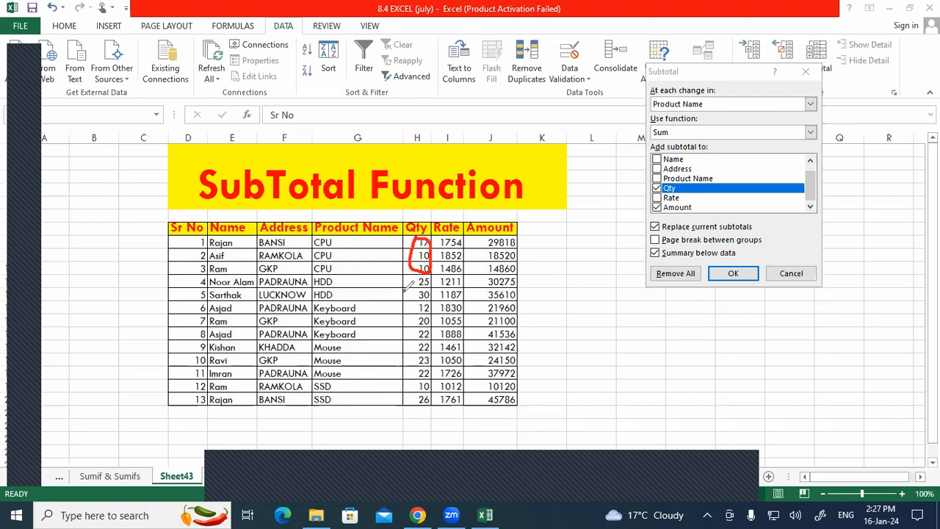
{"action": "mouse_move", "coordinate": [485, 239]}
{"action": "left_mouse_down"}
{"action": "mouse_move", "coordinate": [480, 273]}
{"action": "mouse_move", "coordinate": [502, 270]}
{"action": "left_mouse_up"}
{"action": "mouse_move", "coordinate": [671, 216]}
{"action": "left_mouse_down"}
{"action": "mouse_move", "coordinate": [664, 195]}
{"action": "mouse_move", "coordinate": [653, 216]}
{"action": "mouse_move", "coordinate": [673, 207]}
{"action": "left_mouse_up"}
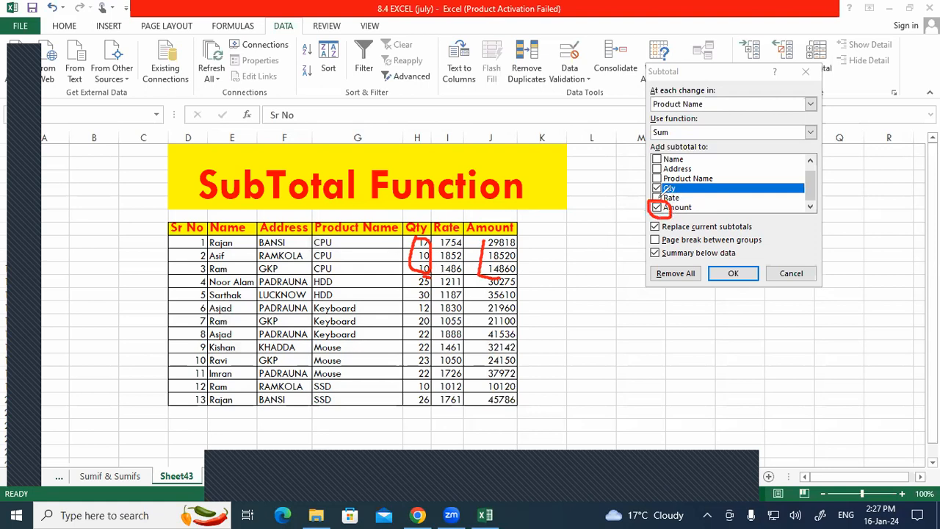
{"action": "mouse_move", "coordinate": [665, 184]}
{"action": "left_mouse_down"}
{"action": "mouse_move", "coordinate": [649, 181]}
{"action": "mouse_move", "coordinate": [651, 194]}
{"action": "mouse_move", "coordinate": [698, 183]}
{"action": "mouse_move", "coordinate": [692, 204]}
{"action": "left_mouse_up"}
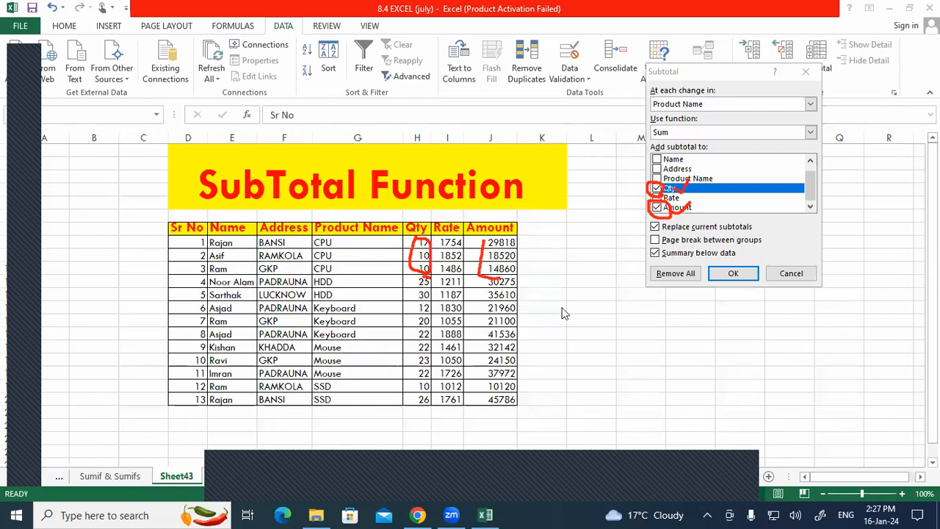
- Clear the red marks, review the available Subtotal functions, keep Sum selected, and apply the subtotals to the table
{"action": "key", "text": "Escape"}
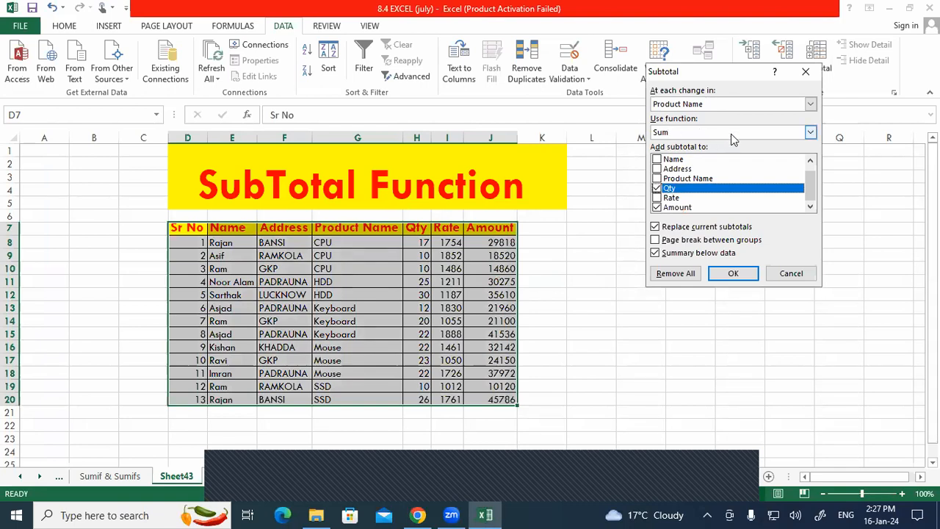
{"action": "left_click", "coordinate": [810, 133]}
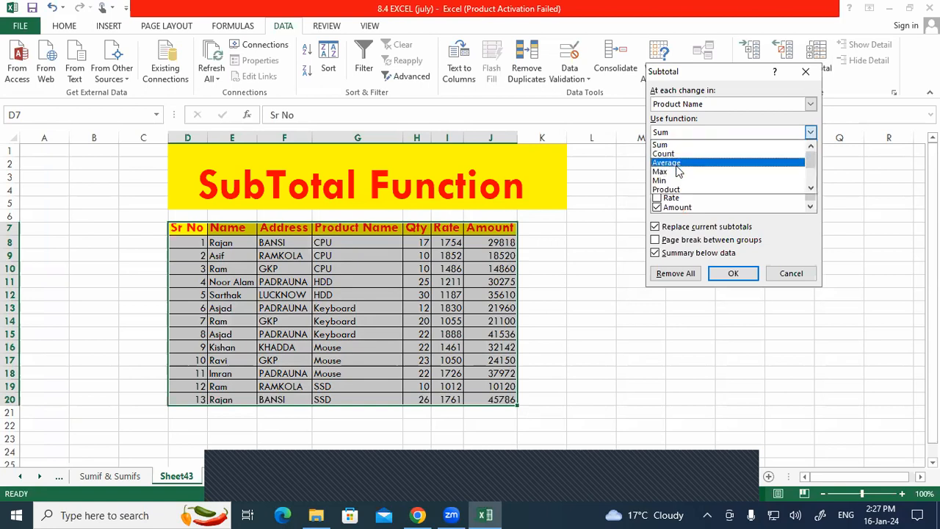
{"action": "scroll", "coordinate": [761, 169], "scroll_direction": "down", "scroll_amount": 2}
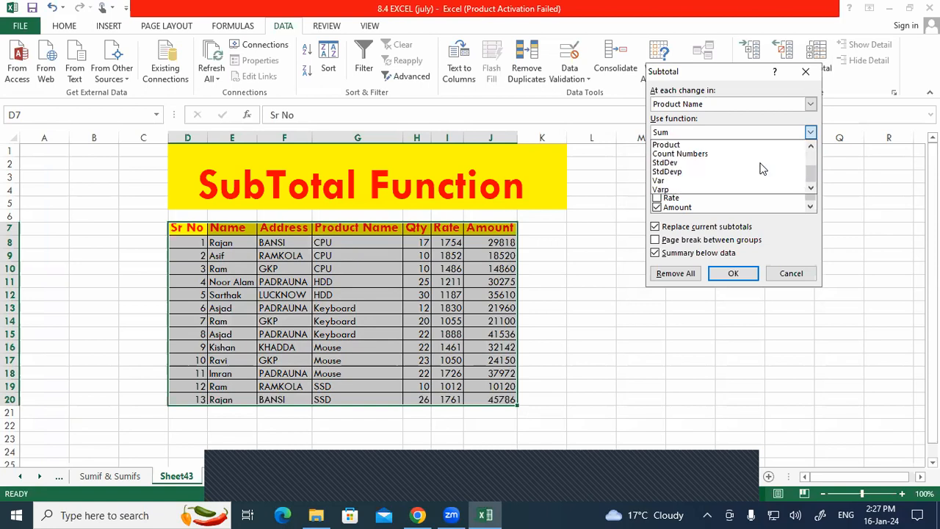
{"action": "scroll", "coordinate": [762, 169], "scroll_direction": "up", "scroll_amount": 2}
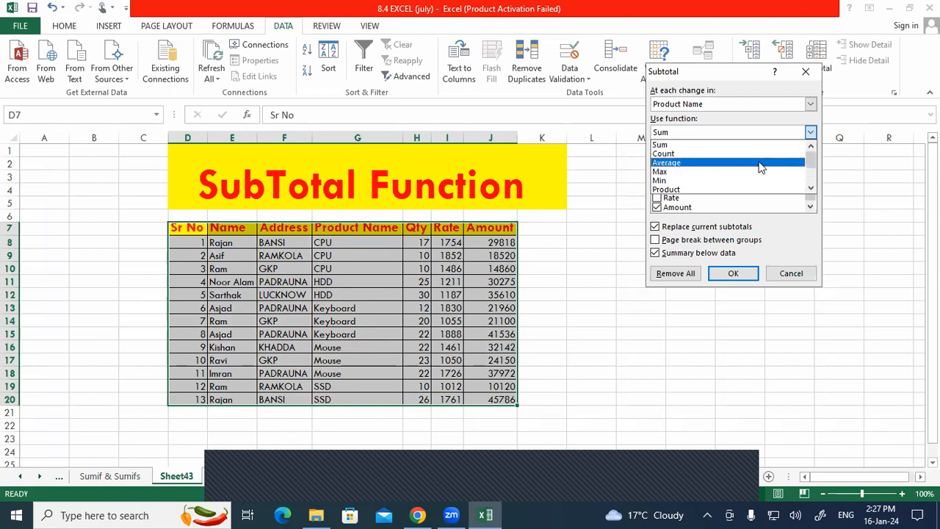
{"action": "left_click", "coordinate": [678, 145]}
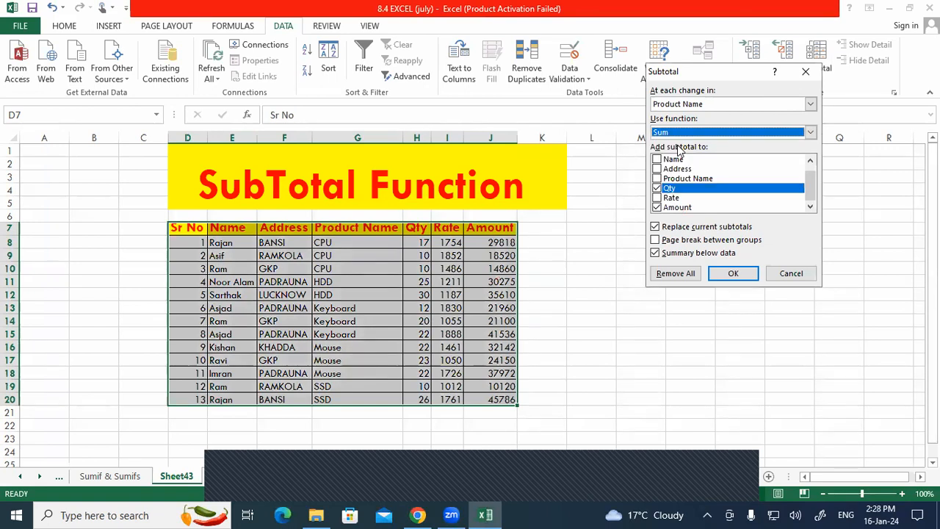
{"action": "left_click", "coordinate": [732, 273]}
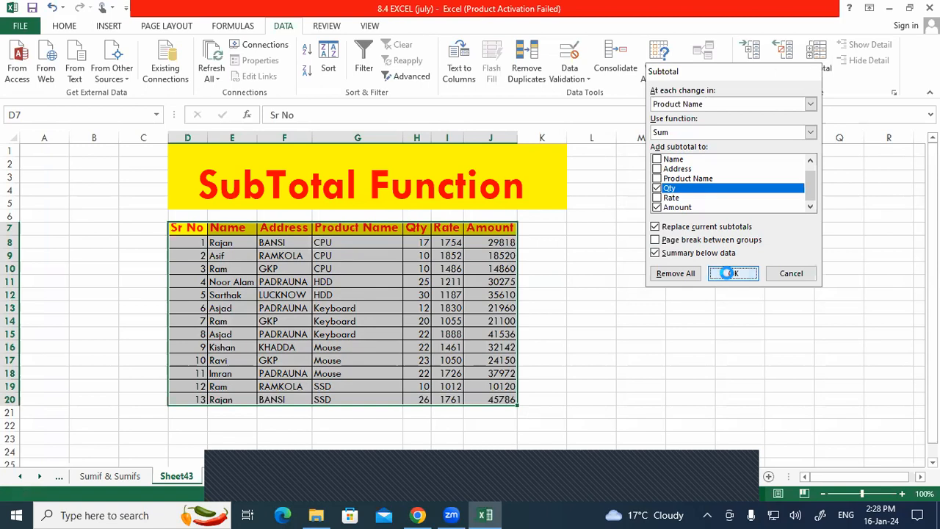
- Examine the CPU Total row's Qty and Amount cells and the SUBTOTAL formula behind the Amount figure in J11
{"action": "scroll", "coordinate": [727, 273], "scroll_direction": "down", "scroll_amount": 2}
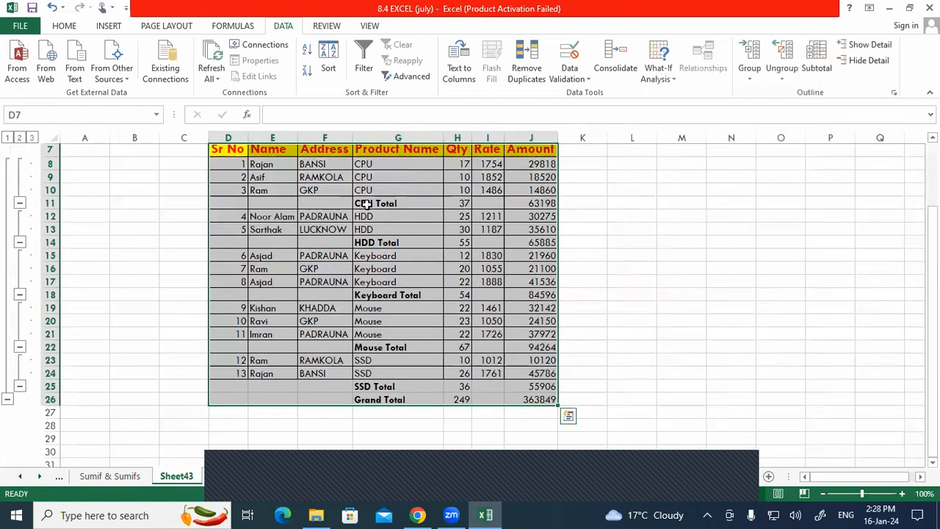
{"action": "left_click", "coordinate": [371, 206]}
{"action": "left_click", "coordinate": [459, 199]}
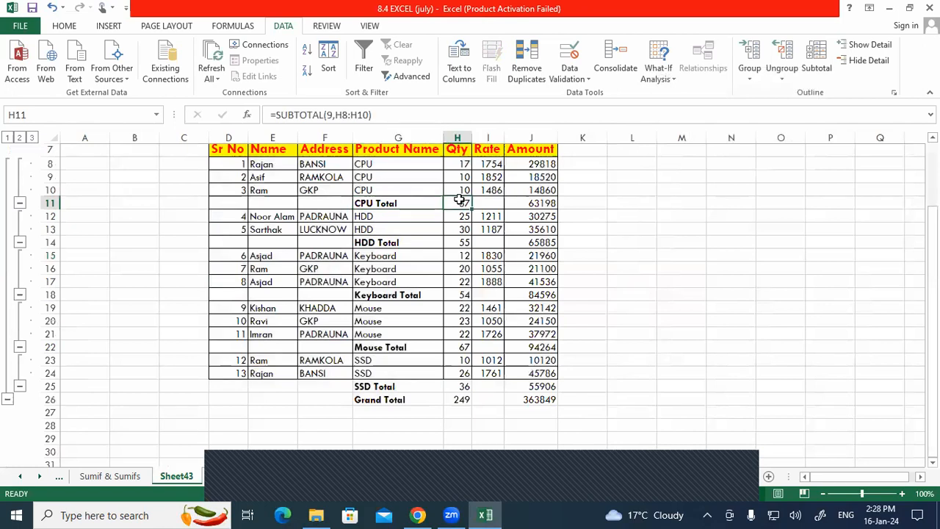
{"action": "left_click", "coordinate": [535, 201]}
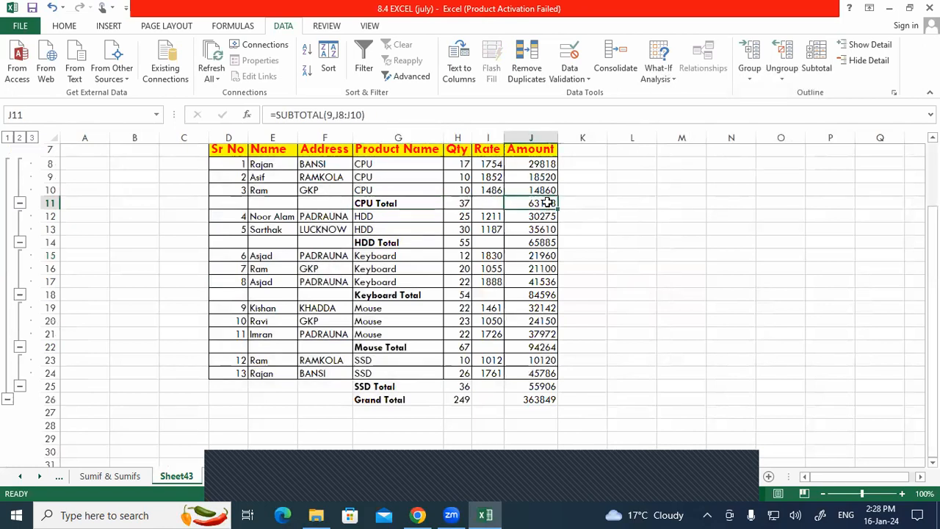
{"action": "double_click", "coordinate": [550, 203]}
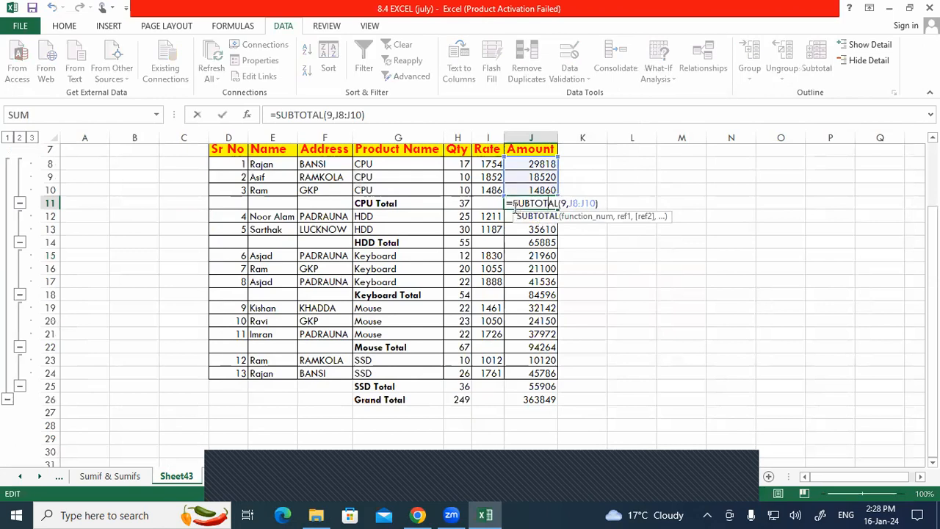
{"action": "left_click", "coordinate": [563, 203]}
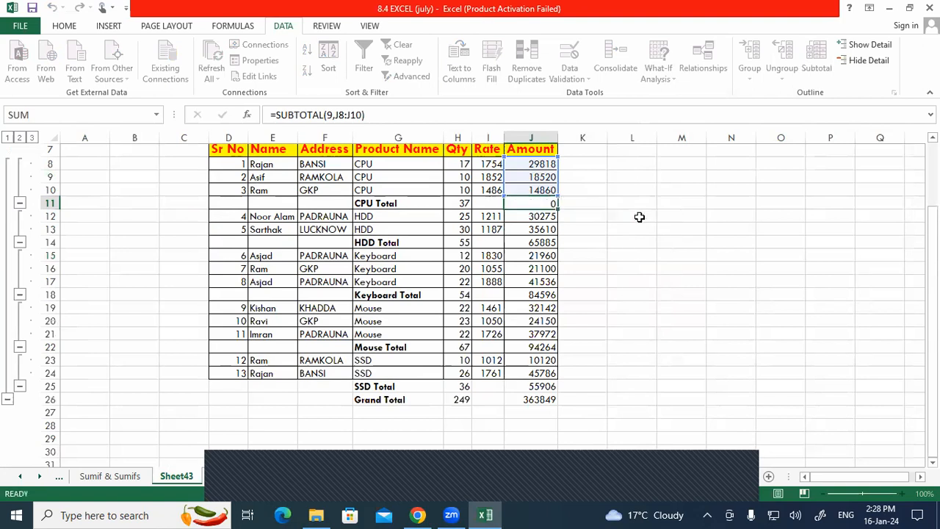
{"action": "key", "text": "Return"}
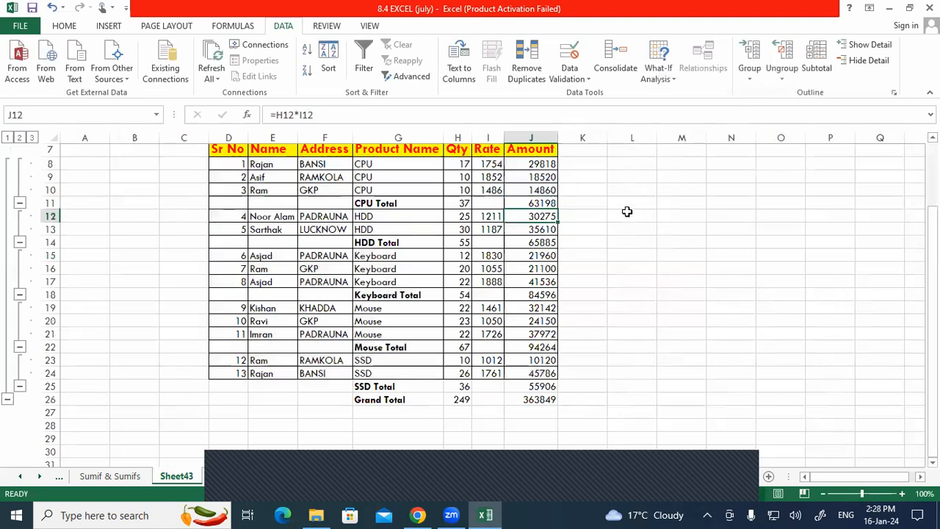
- Examine the Qty subtotal formulas of the CPU Total and HDD Total rows in H11 and H14
{"action": "double_click", "coordinate": [466, 203]}
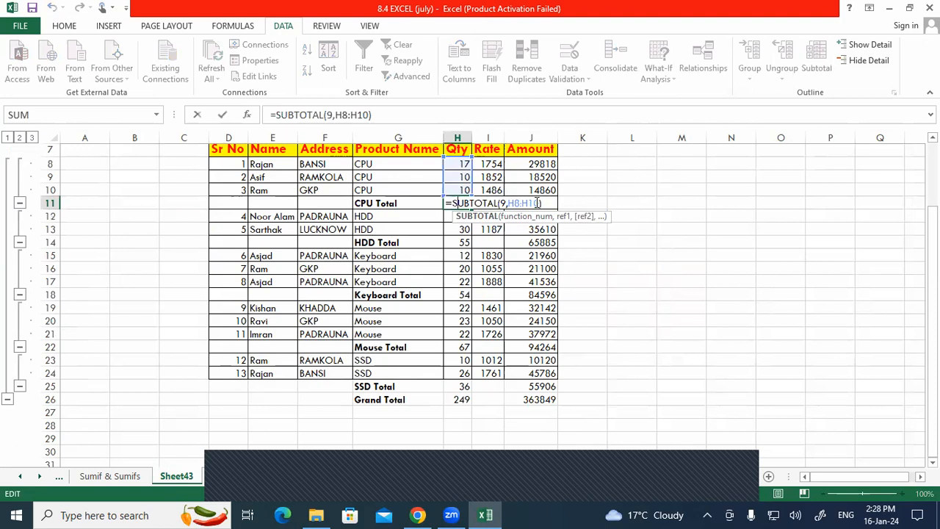
{"action": "key", "text": "Return"}
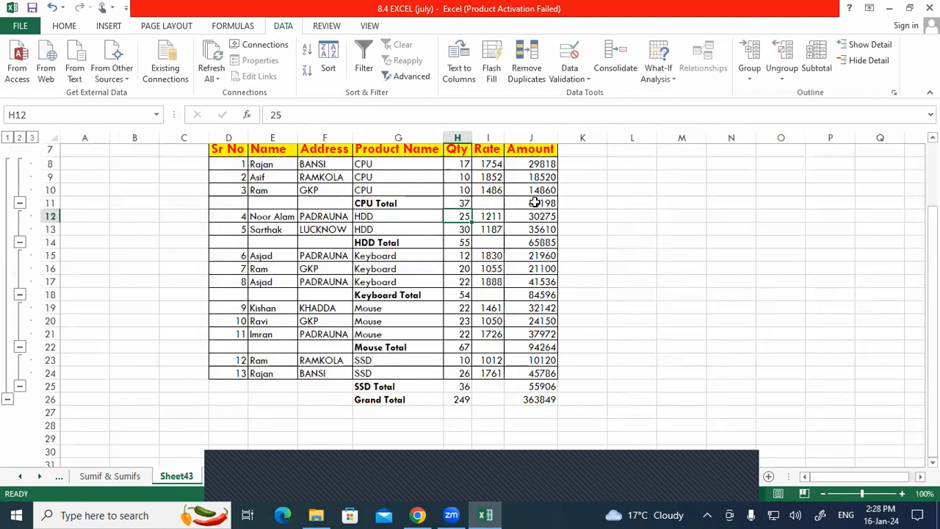
{"action": "double_click", "coordinate": [466, 241]}
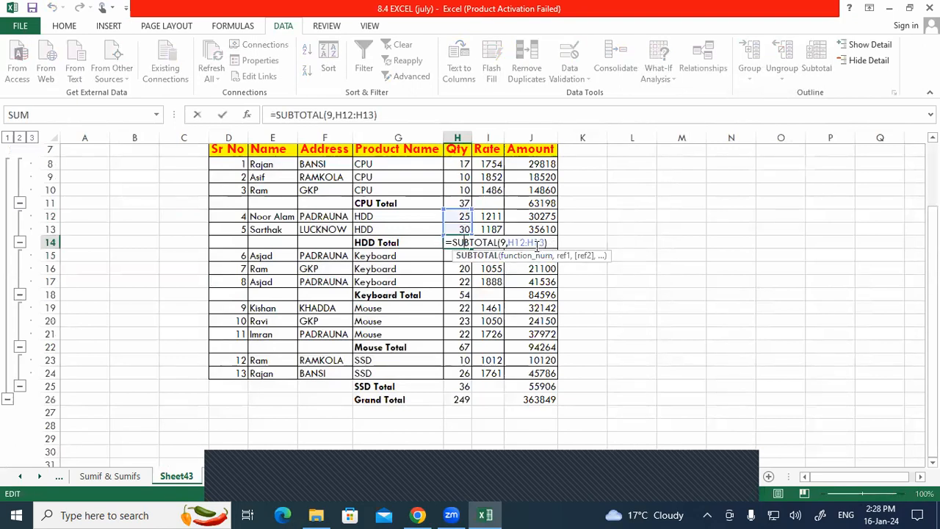
{"action": "key", "text": "Return"}
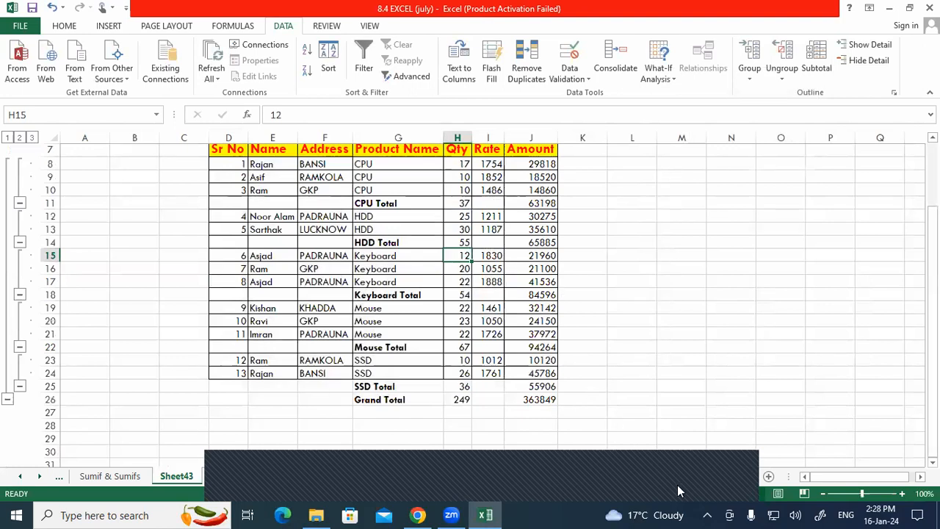
- Mark each product's Qty and Amount subtotals and the Qty grand total in red, and draw a bracket beside the Amount column
{"action": "left_click_drag", "start_coordinate": [417, 205], "coordinate": [458, 207]}
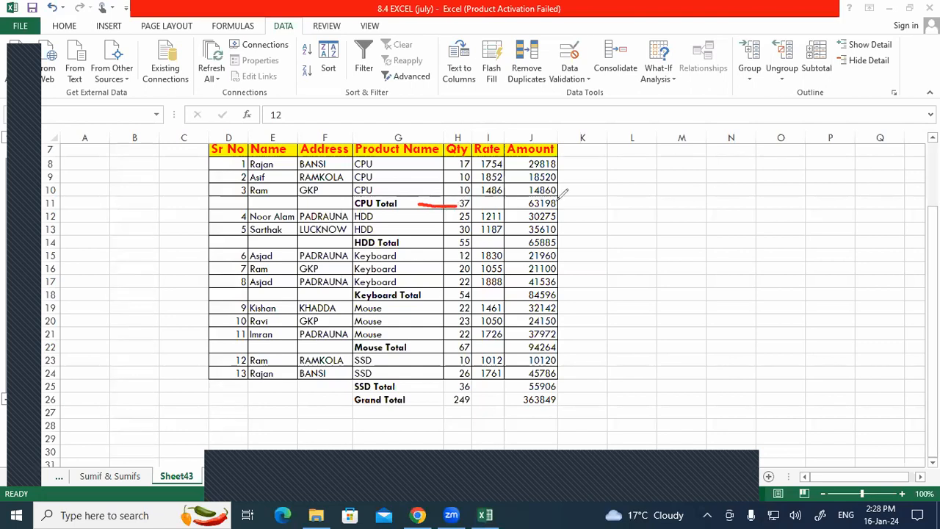
{"action": "mouse_move", "coordinate": [555, 195]}
{"action": "left_mouse_down"}
{"action": "mouse_move", "coordinate": [531, 195]}
{"action": "mouse_move", "coordinate": [527, 207]}
{"action": "mouse_move", "coordinate": [549, 215]}
{"action": "mouse_move", "coordinate": [561, 196]}
{"action": "left_mouse_up"}
{"action": "mouse_move", "coordinate": [464, 235]}
{"action": "left_mouse_down"}
{"action": "mouse_move", "coordinate": [454, 245]}
{"action": "mouse_move", "coordinate": [472, 236]}
{"action": "left_mouse_up"}
{"action": "mouse_move", "coordinate": [552, 235]}
{"action": "left_mouse_down"}
{"action": "mouse_move", "coordinate": [537, 235]}
{"action": "mouse_move", "coordinate": [549, 251]}
{"action": "mouse_move", "coordinate": [560, 225]}
{"action": "mouse_move", "coordinate": [547, 233]}
{"action": "left_mouse_up"}
{"action": "left_click_drag", "start_coordinate": [478, 292], "coordinate": [461, 292]}
{"action": "mouse_move", "coordinate": [545, 285]}
{"action": "left_mouse_down"}
{"action": "mouse_move", "coordinate": [523, 300]}
{"action": "mouse_move", "coordinate": [564, 296]}
{"action": "mouse_move", "coordinate": [543, 285]}
{"action": "left_mouse_up"}
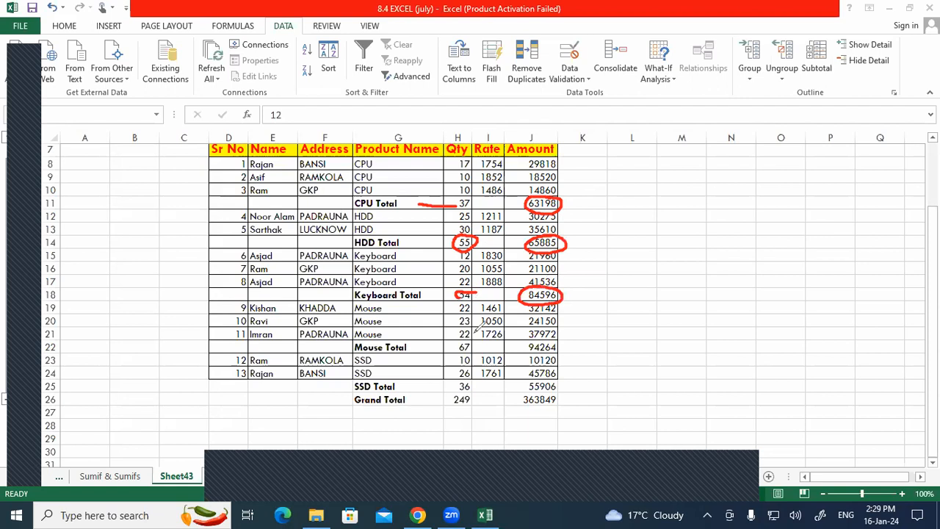
{"action": "mouse_move", "coordinate": [469, 337]}
{"action": "left_mouse_down"}
{"action": "mouse_move", "coordinate": [455, 342]}
{"action": "mouse_move", "coordinate": [470, 357]}
{"action": "mouse_move", "coordinate": [476, 338]}
{"action": "left_mouse_up"}
{"action": "mouse_move", "coordinate": [550, 338]}
{"action": "left_mouse_down"}
{"action": "mouse_move", "coordinate": [529, 353]}
{"action": "mouse_move", "coordinate": [564, 343]}
{"action": "mouse_move", "coordinate": [545, 332]}
{"action": "left_mouse_up"}
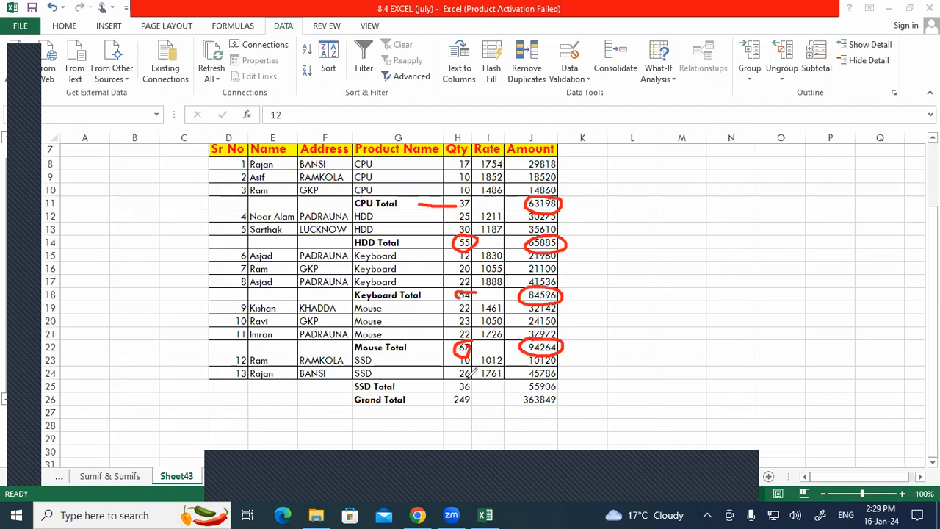
{"action": "mouse_move", "coordinate": [469, 380]}
{"action": "left_mouse_down"}
{"action": "mouse_move", "coordinate": [452, 388]}
{"action": "mouse_move", "coordinate": [466, 396]}
{"action": "mouse_move", "coordinate": [476, 380]}
{"action": "left_mouse_up"}
{"action": "mouse_move", "coordinate": [548, 378]}
{"action": "left_mouse_down"}
{"action": "mouse_move", "coordinate": [526, 383]}
{"action": "mouse_move", "coordinate": [567, 380]}
{"action": "mouse_move", "coordinate": [531, 376]}
{"action": "left_mouse_up"}
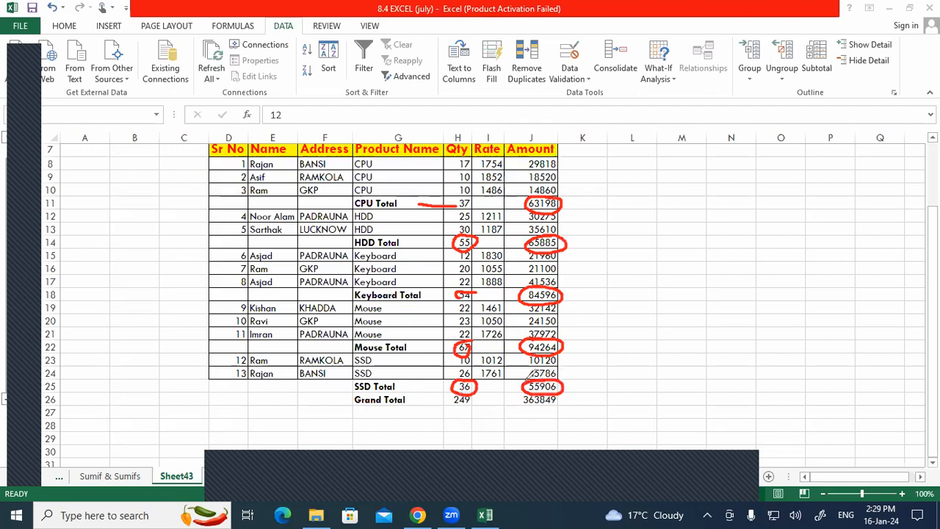
{"action": "mouse_move", "coordinate": [458, 394]}
{"action": "left_mouse_down"}
{"action": "mouse_move", "coordinate": [448, 404]}
{"action": "mouse_move", "coordinate": [461, 412]}
{"action": "mouse_move", "coordinate": [479, 393]}
{"action": "mouse_move", "coordinate": [459, 392]}
{"action": "left_mouse_up"}
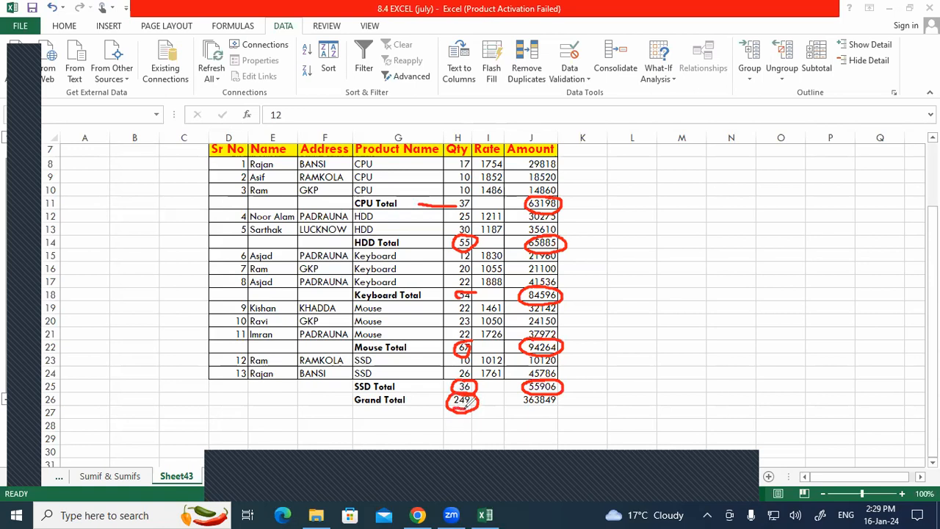
{"action": "mouse_move", "coordinate": [578, 156]}
{"action": "left_mouse_down"}
{"action": "mouse_move", "coordinate": [594, 205]}
{"action": "mouse_move", "coordinate": [583, 340]}
{"action": "mouse_move", "coordinate": [566, 401]}
{"action": "left_mouse_up"}
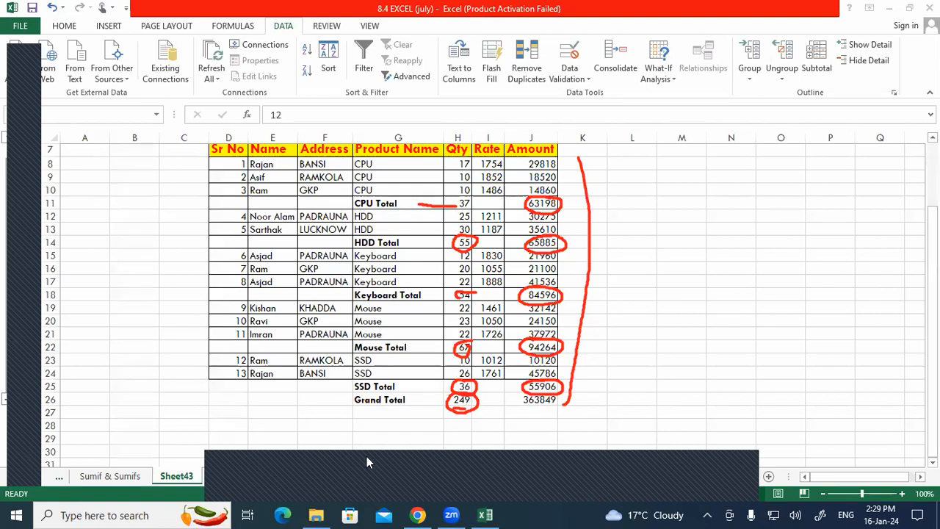
- Copy the whole sales table, C8:I21, from the Sumif & Sumifs sheet
{"action": "left_click", "coordinate": [110, 476]}
{"action": "left_click_drag", "start_coordinate": [134, 209], "coordinate": [522, 388]}
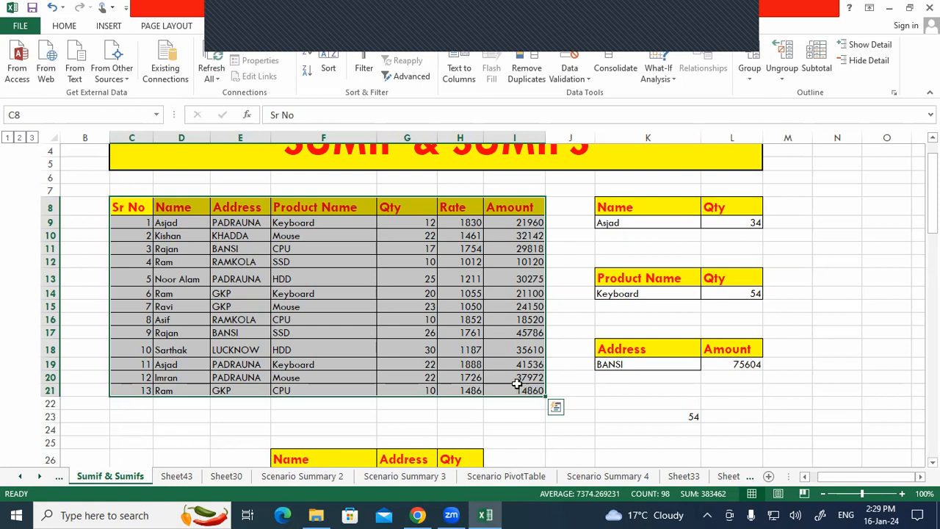
{"action": "left_click", "coordinate": [371, 251]}
{"action": "left_click_drag", "start_coordinate": [323, 208], "coordinate": [315, 389]}
{"action": "left_click_drag", "start_coordinate": [123, 209], "coordinate": [524, 374]}
{"action": "right_click", "coordinate": [514, 309]}
{"action": "left_click", "coordinate": [546, 60]}
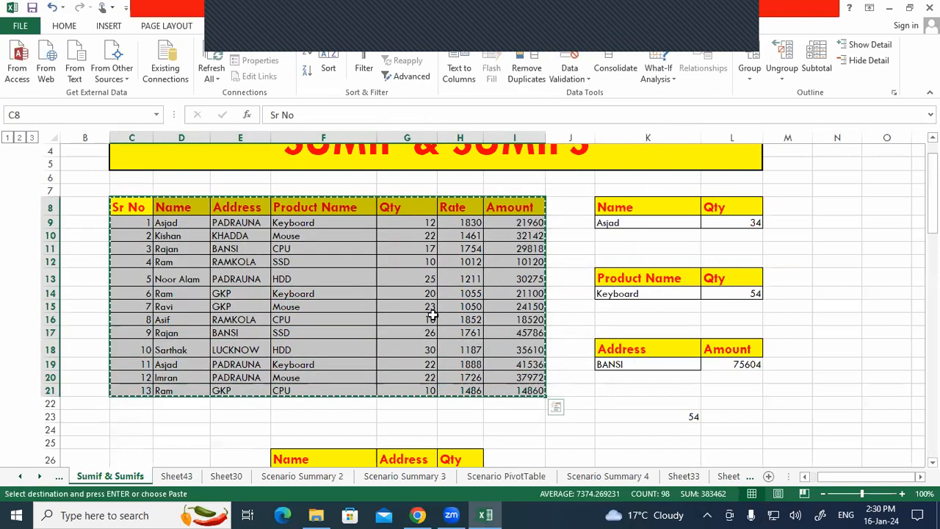
- Paste the copied table into Sheet43 at E48 and fit columns E to K to their contents
{"action": "left_click", "coordinate": [176, 476]}
{"action": "scroll", "coordinate": [176, 388], "scroll_direction": "down", "scroll_amount": 5}
{"action": "scroll", "coordinate": [257, 338], "scroll_direction": "down", "scroll_amount": 6}
{"action": "left_click", "coordinate": [275, 291]}
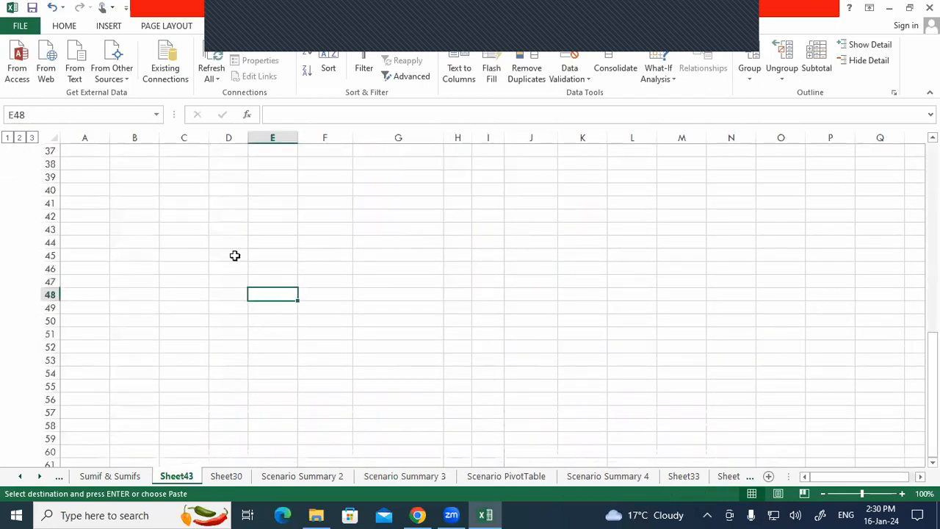
{"action": "left_click", "coordinate": [62, 27]}
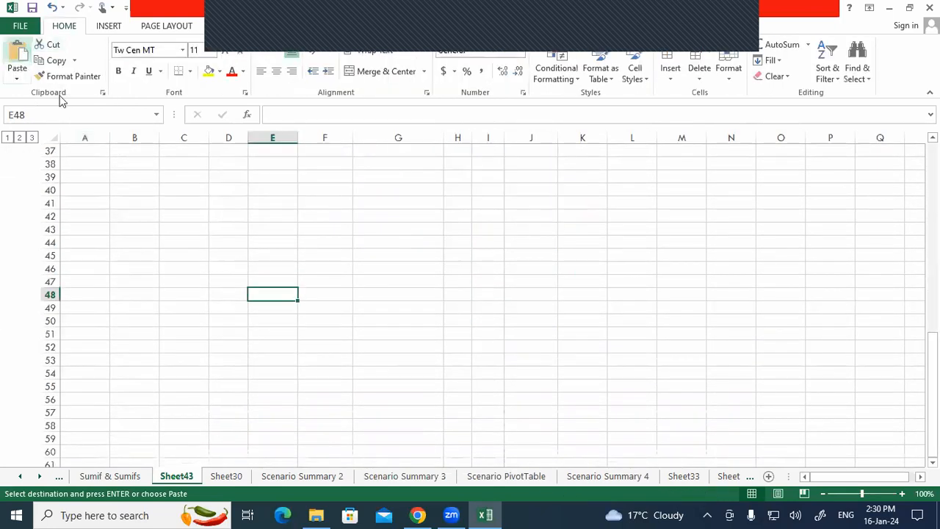
{"action": "key", "text": "ctrl+v"}
{"action": "left_click_drag", "start_coordinate": [273, 151], "coordinate": [606, 140]}
{"action": "double_click", "coordinate": [606, 140]}
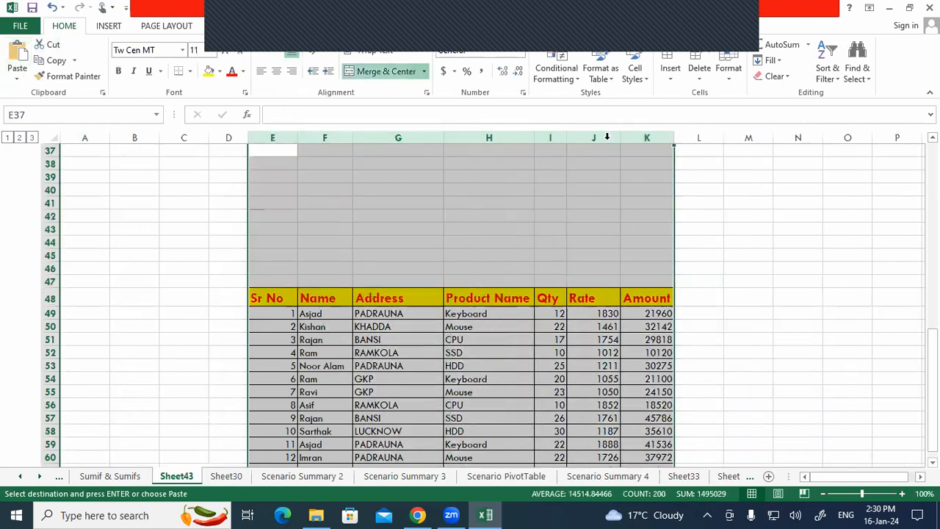
- Sort the pasted table by Address from A to Z, expanding the selection to the neighbouring columns
{"action": "scroll", "coordinate": [718, 221], "scroll_direction": "down", "scroll_amount": 3}
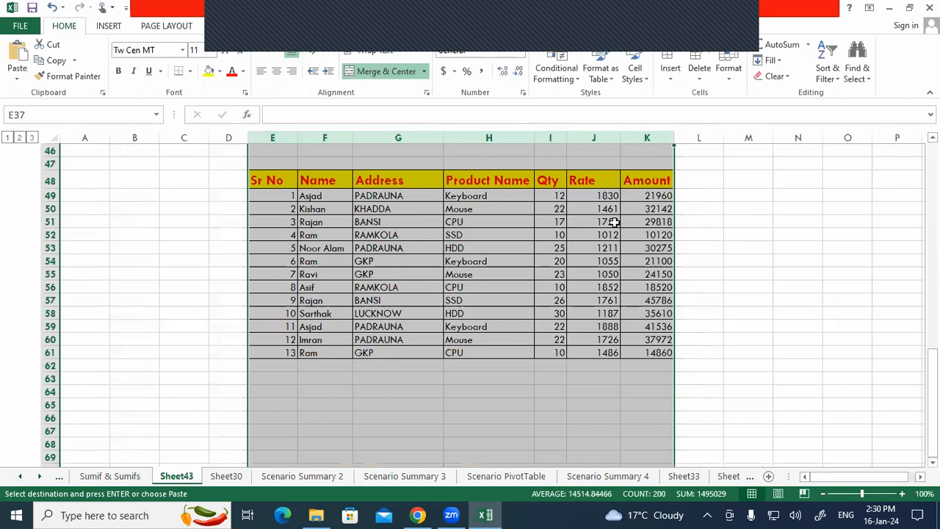
{"action": "left_click", "coordinate": [390, 235]}
{"action": "left_click_drag", "start_coordinate": [386, 196], "coordinate": [385, 356]}
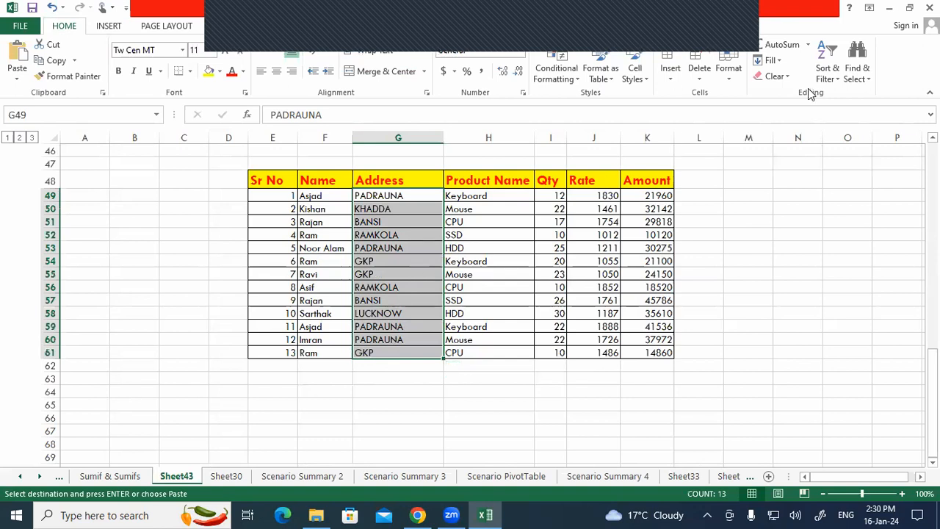
{"action": "left_click", "coordinate": [829, 70]}
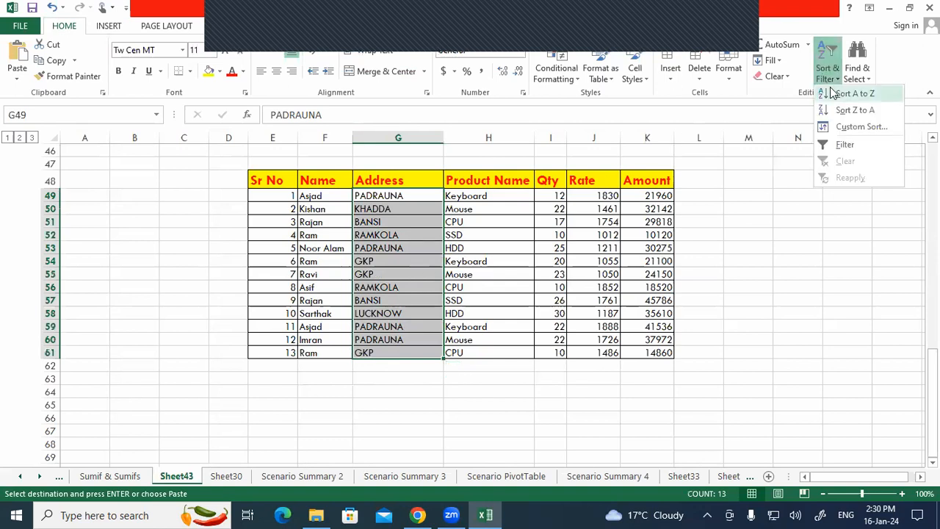
{"action": "left_click", "coordinate": [852, 93]}
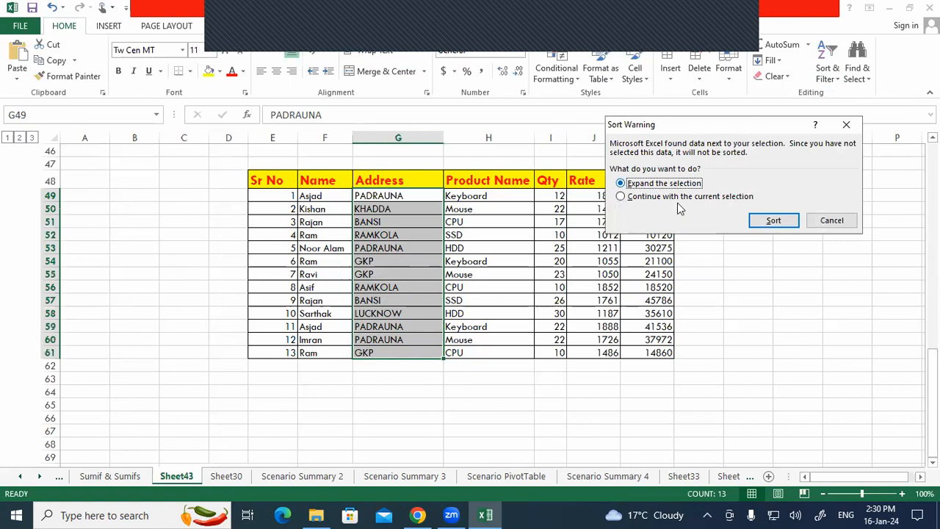
{"action": "left_click", "coordinate": [773, 220]}
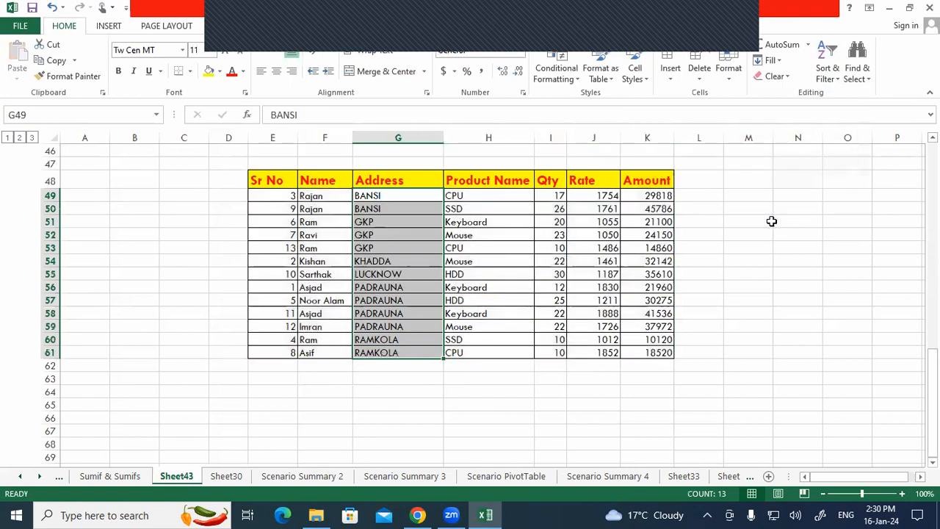
- Check the grouped Address entries from BANSI down to RAMKOLA, and select the first Sr No value in E49
{"action": "left_click", "coordinate": [384, 207]}
{"action": "left_click_drag", "start_coordinate": [388, 222], "coordinate": [390, 245]}
{"action": "left_click", "coordinate": [394, 262]}
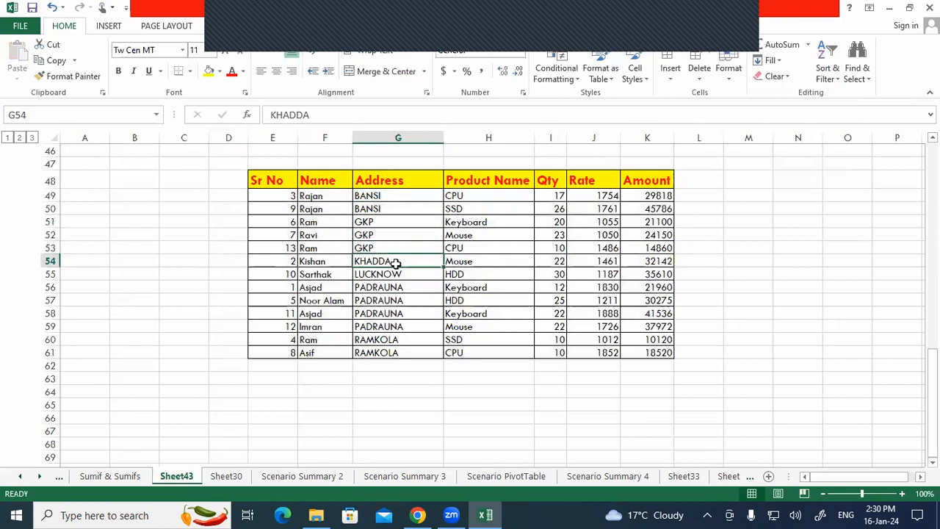
{"action": "left_click", "coordinate": [398, 270]}
{"action": "left_click_drag", "start_coordinate": [408, 289], "coordinate": [420, 353]}
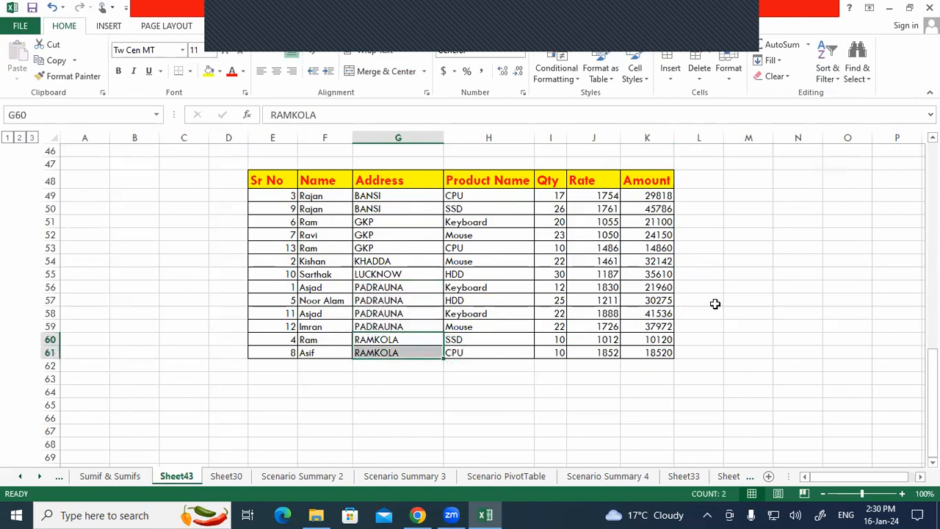
{"action": "left_click", "coordinate": [266, 199]}
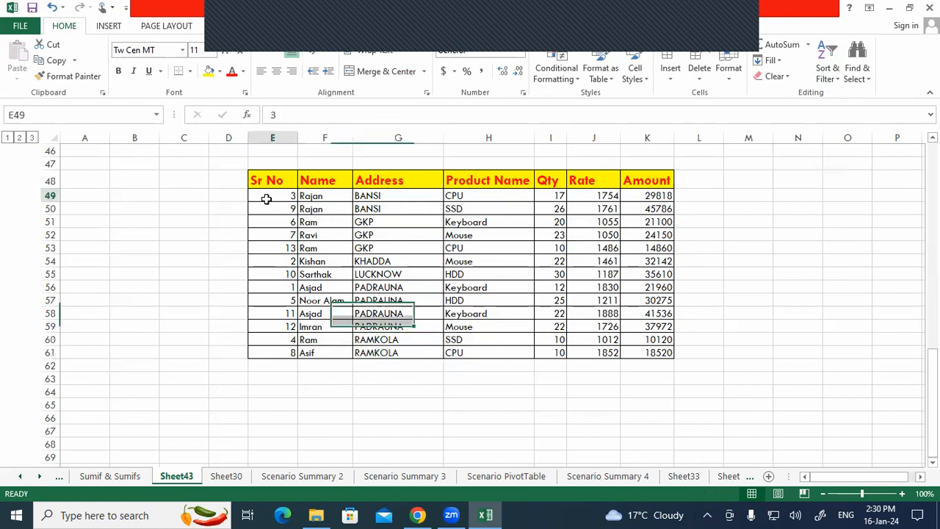
- Try renumbering the Sr No column by filling a series starting with 1 and 2 from E49 down to E61, and undo it
{"action": "key", "text": "Up"}
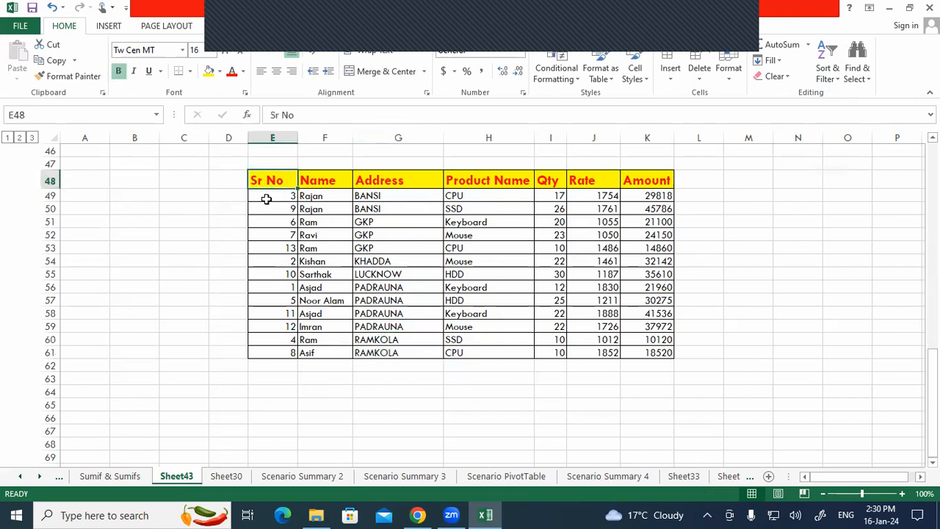
{"action": "key", "text": "Down"}
{"action": "type", "text": "1"}
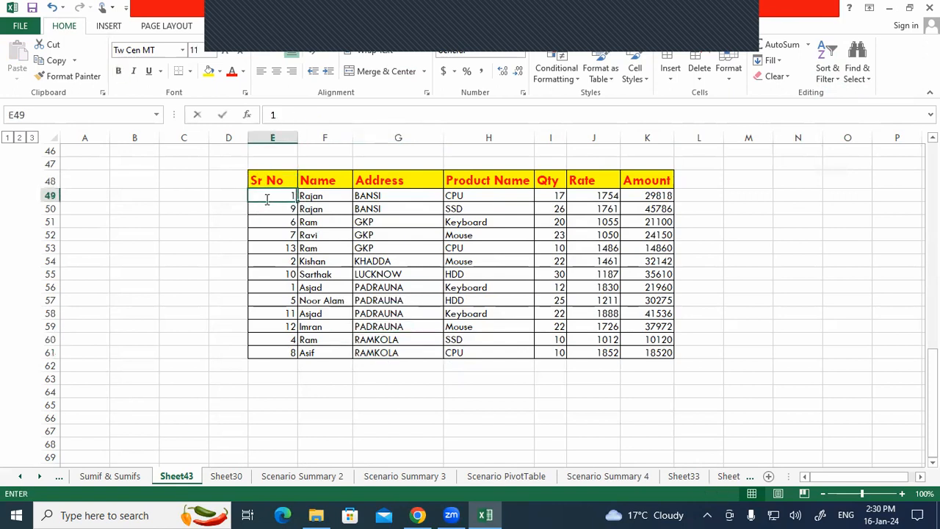
{"action": "key", "text": "Return"}
{"action": "type", "text": "2"}
{"action": "key", "text": "Return"}
{"action": "left_click_drag", "start_coordinate": [268, 197], "coordinate": [289, 211]}
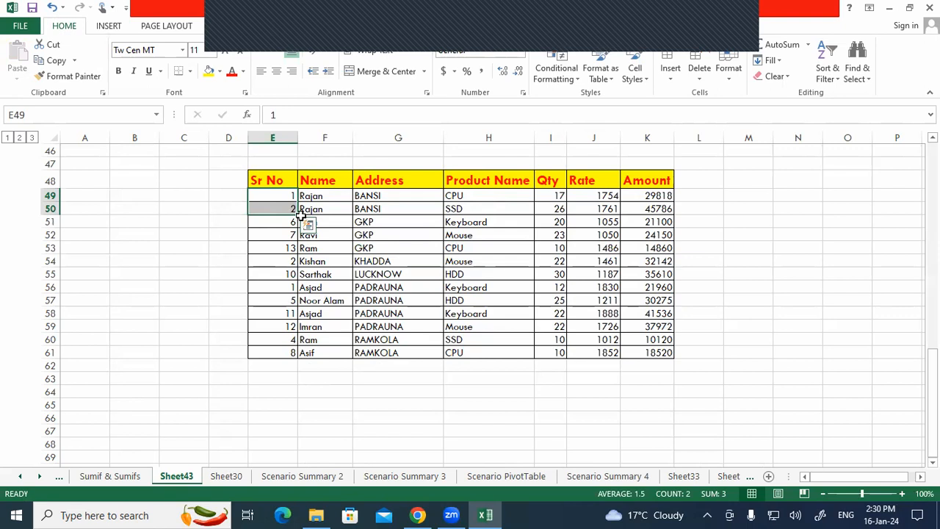
{"action": "left_click_drag", "start_coordinate": [299, 214], "coordinate": [303, 355]}
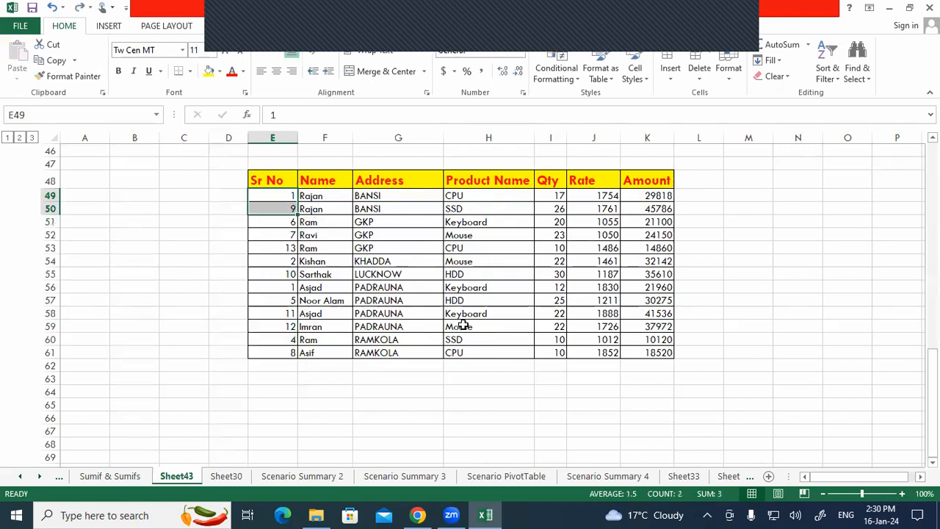
{"action": "key", "text": "Return"}
{"action": "key", "text": "Up"}
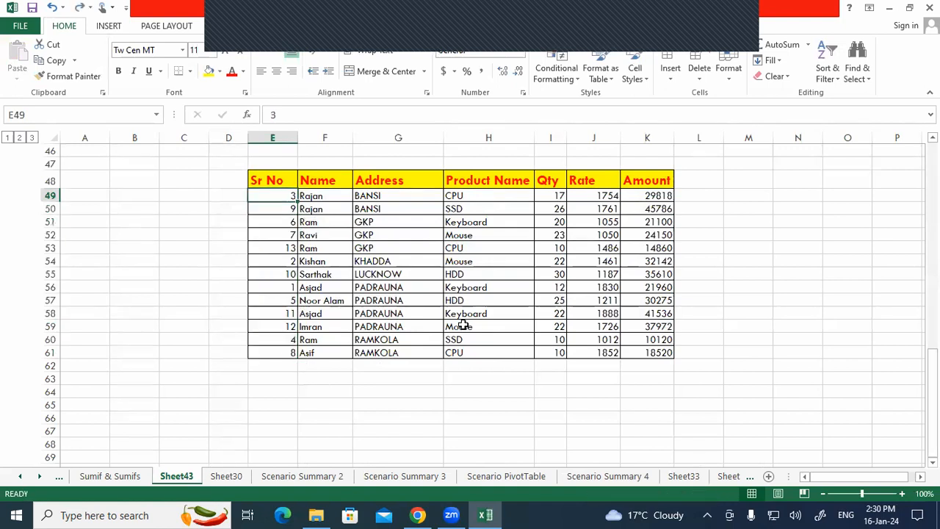
- Try sorting the Sr No values in E49:E61 from smallest to largest with the selection expanded, check the Address order, and undo the sort
{"action": "left_click_drag", "start_coordinate": [280, 192], "coordinate": [274, 352]}
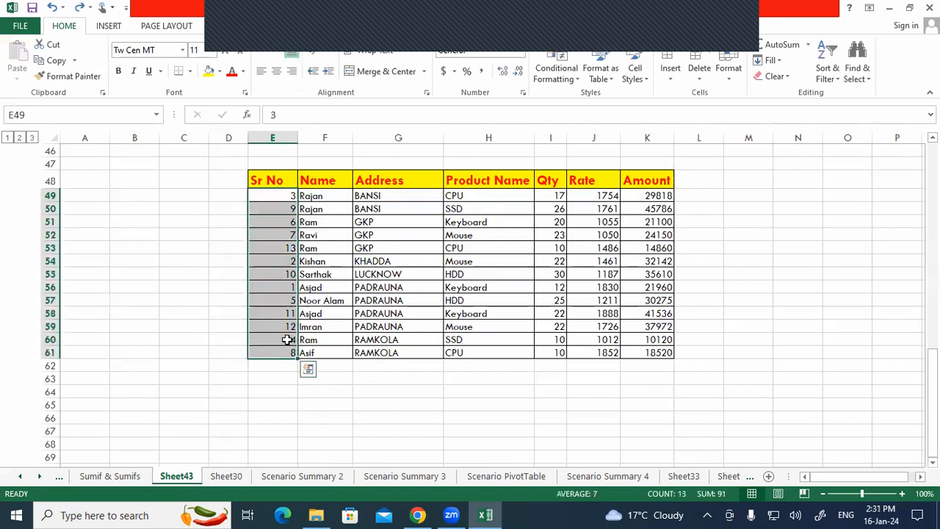
{"action": "left_click", "coordinate": [829, 70]}
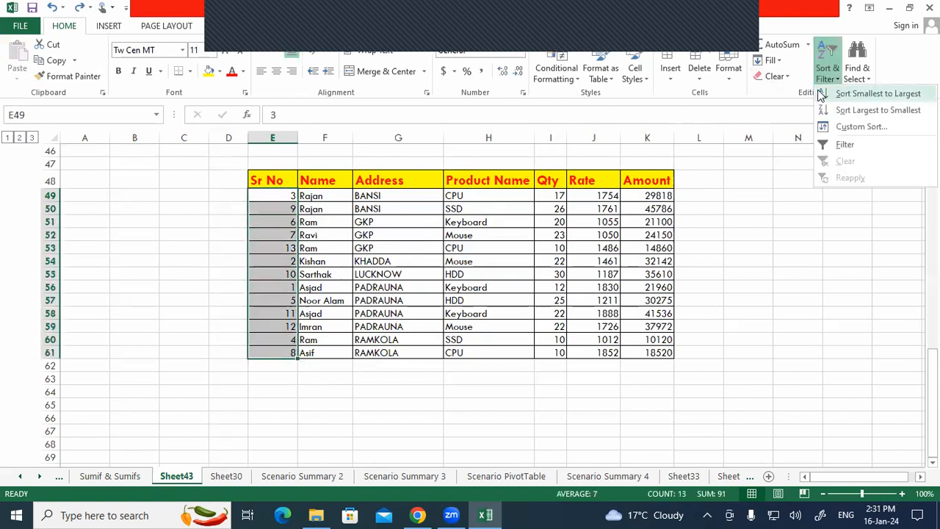
{"action": "left_click", "coordinate": [824, 94]}
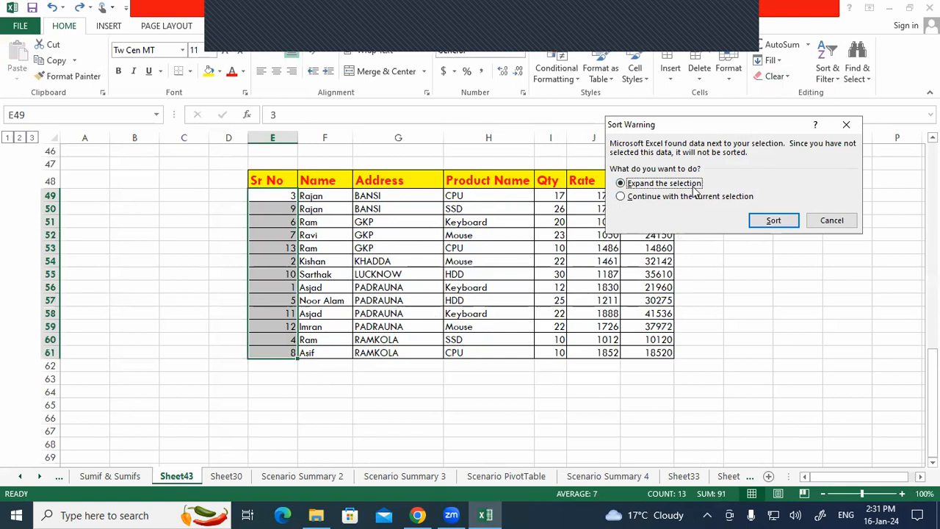
{"action": "left_click", "coordinate": [766, 222]}
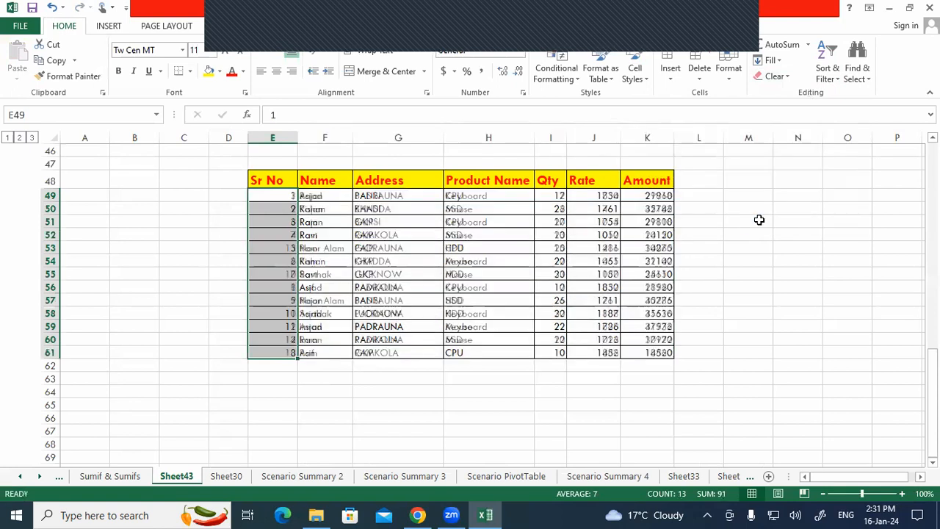
{"action": "left_click_drag", "start_coordinate": [312, 195], "coordinate": [542, 197]}
{"action": "left_click", "coordinate": [365, 233]}
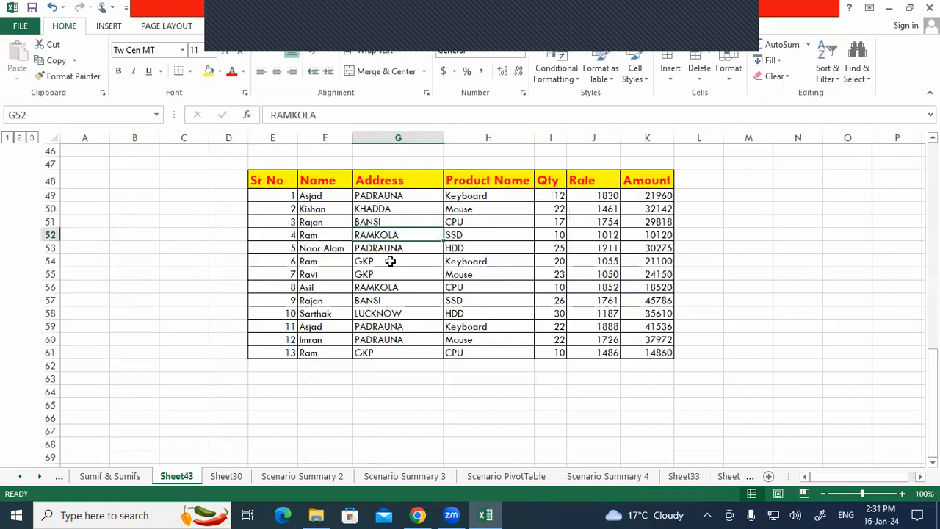
{"action": "left_click", "coordinate": [383, 301]}
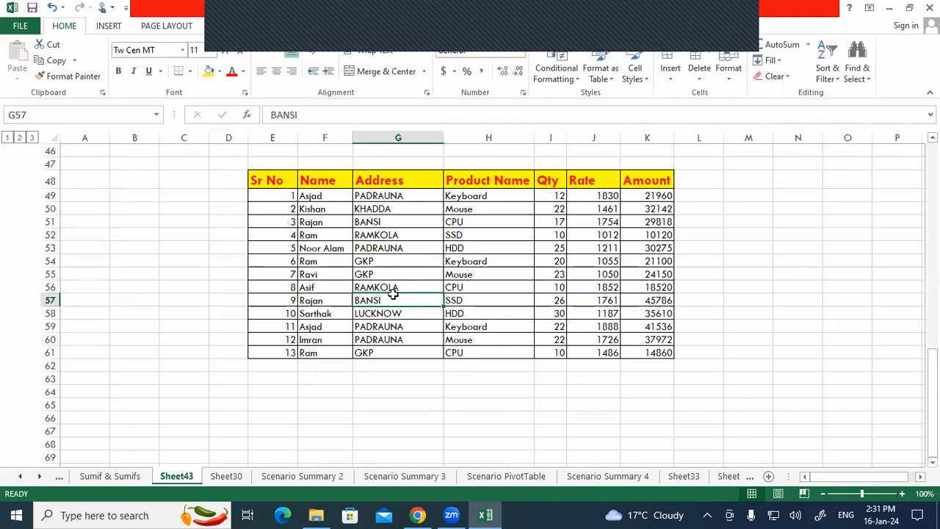
{"action": "key", "text": "alt+a"}
{"action": "key", "text": "s"}
{"action": "key", "text": "a"}
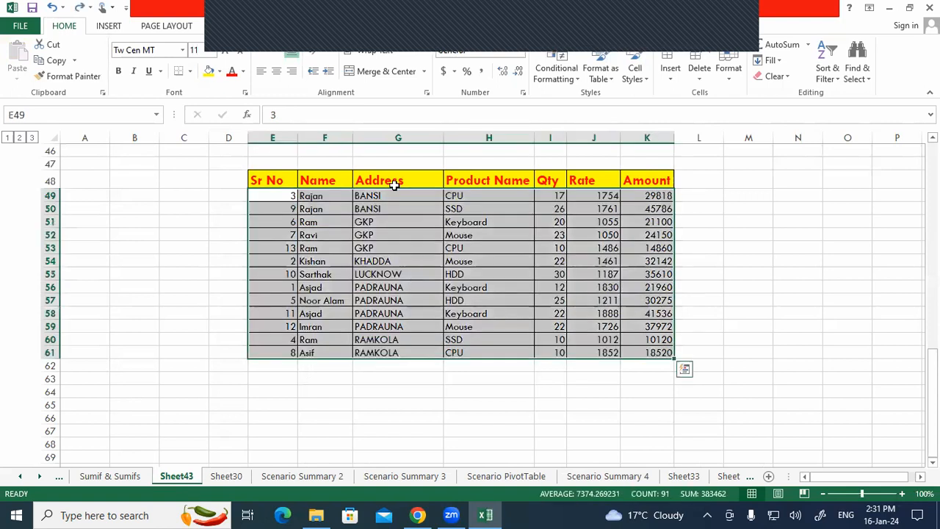
- Sort only the Sr No values in E49:E61 from smallest to largest, continuing with the current selection
{"action": "left_click_drag", "start_coordinate": [398, 180], "coordinate": [390, 269]}
{"action": "left_click_drag", "start_coordinate": [274, 198], "coordinate": [280, 352]}
{"action": "left_click", "coordinate": [827, 67]}
{"action": "left_click", "coordinate": [838, 94]}
{"action": "left_click", "coordinate": [646, 197]}
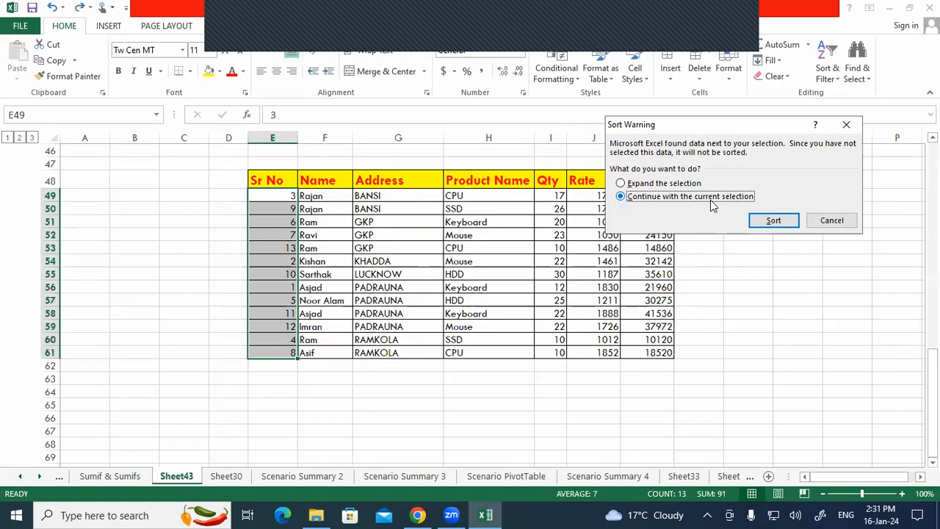
{"action": "left_click", "coordinate": [776, 221]}
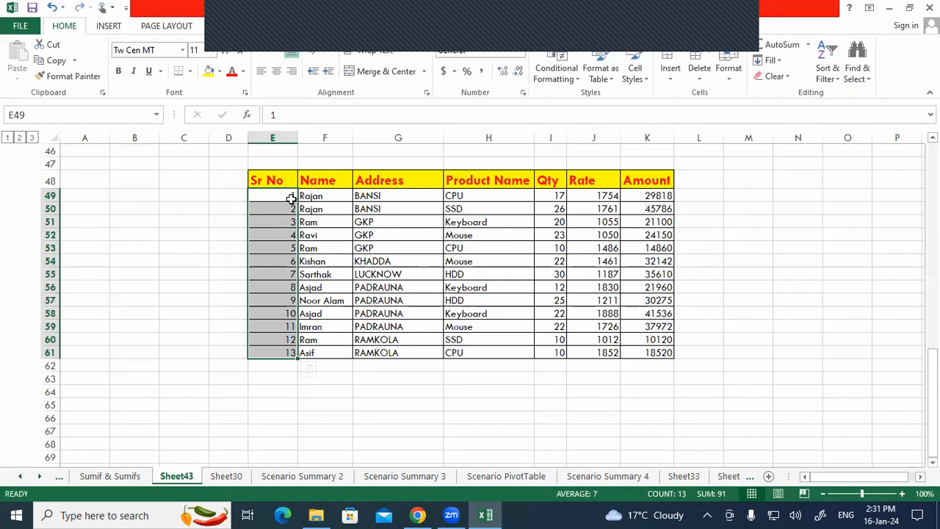
{"action": "left_click", "coordinate": [491, 270]}
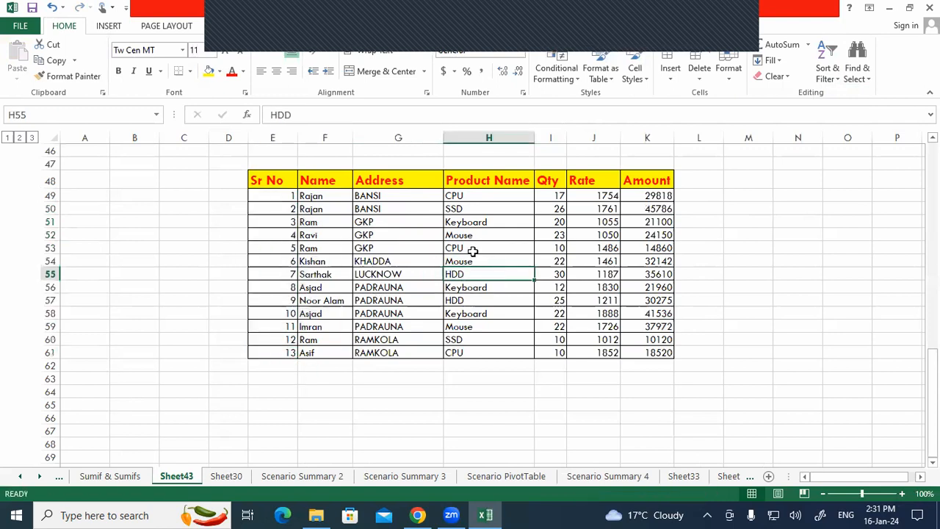
- Subtotal the table E48:K61 at each change in Address, using Sum on Qty only, with Amount cleared
{"action": "left_click_drag", "start_coordinate": [266, 180], "coordinate": [663, 354]}
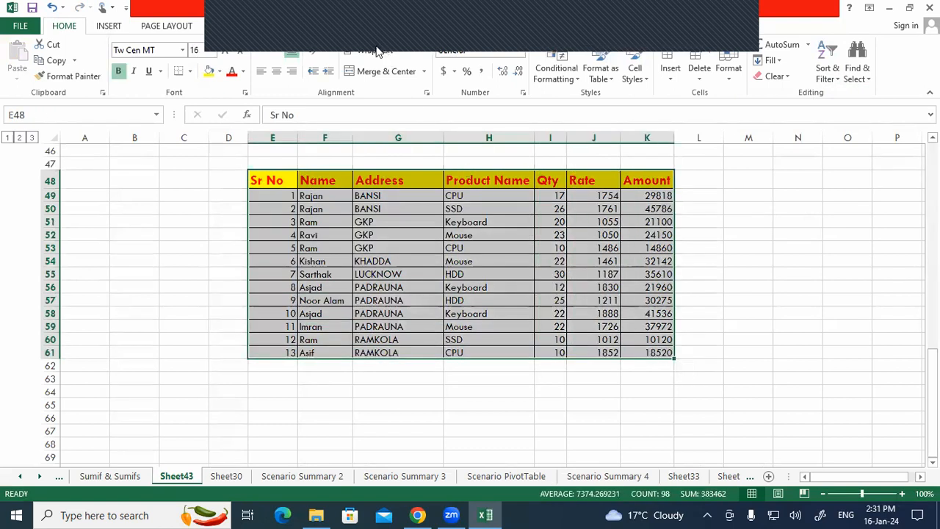
{"action": "left_click", "coordinate": [292, 26]}
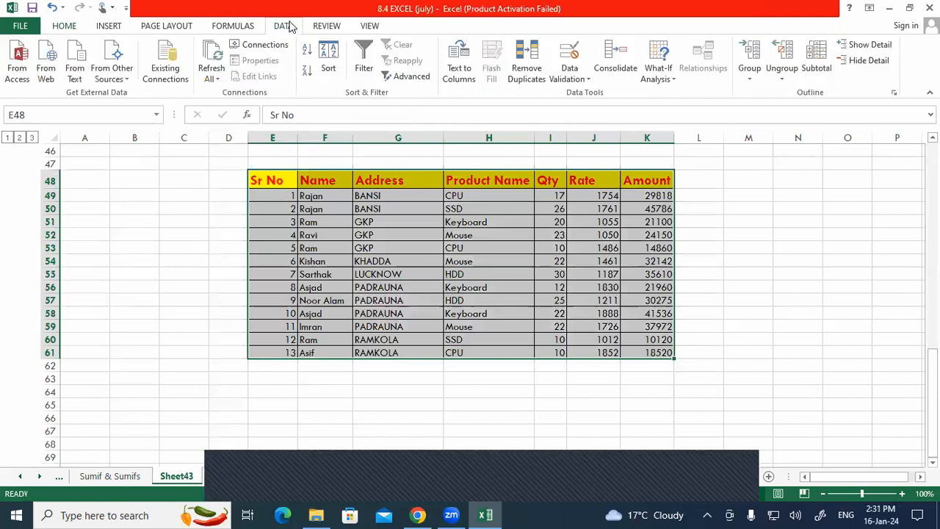
{"action": "left_click", "coordinate": [818, 62]}
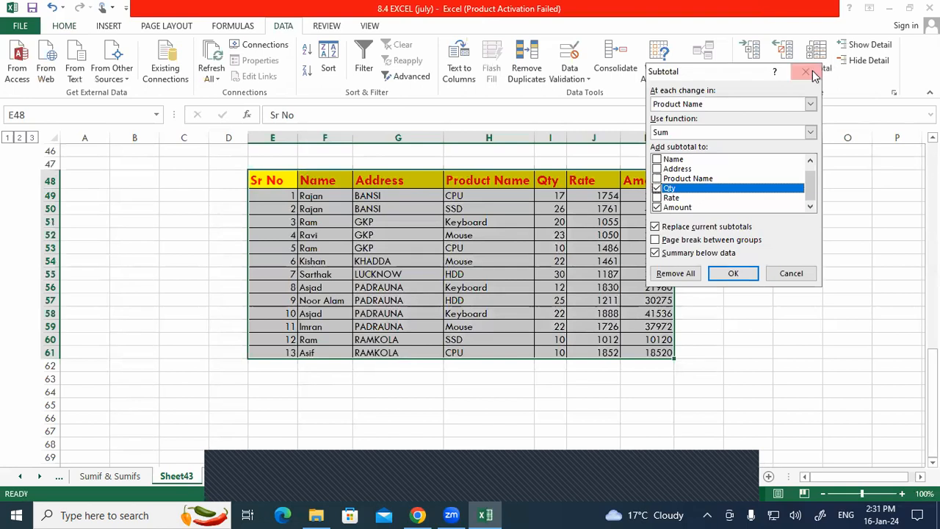
{"action": "left_click", "coordinate": [810, 103]}
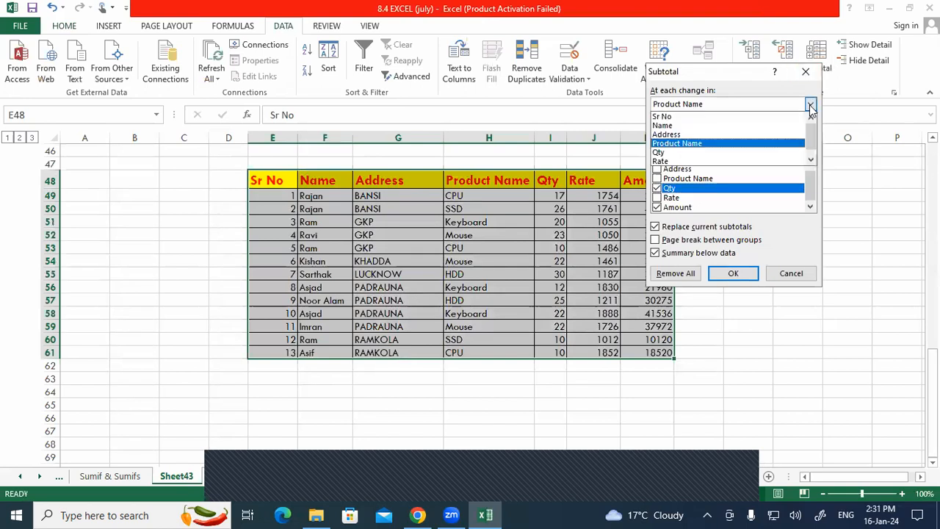
{"action": "left_click", "coordinate": [685, 135]}
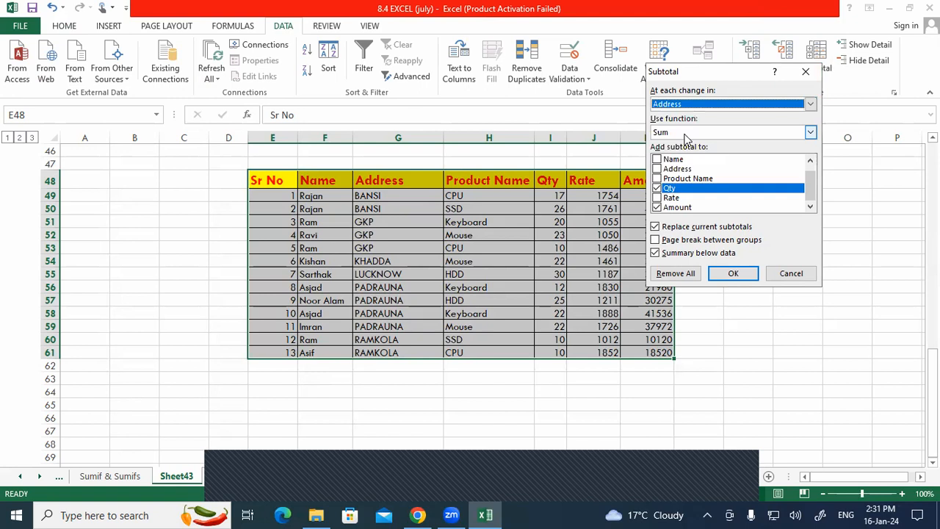
{"action": "left_click", "coordinate": [811, 132]}
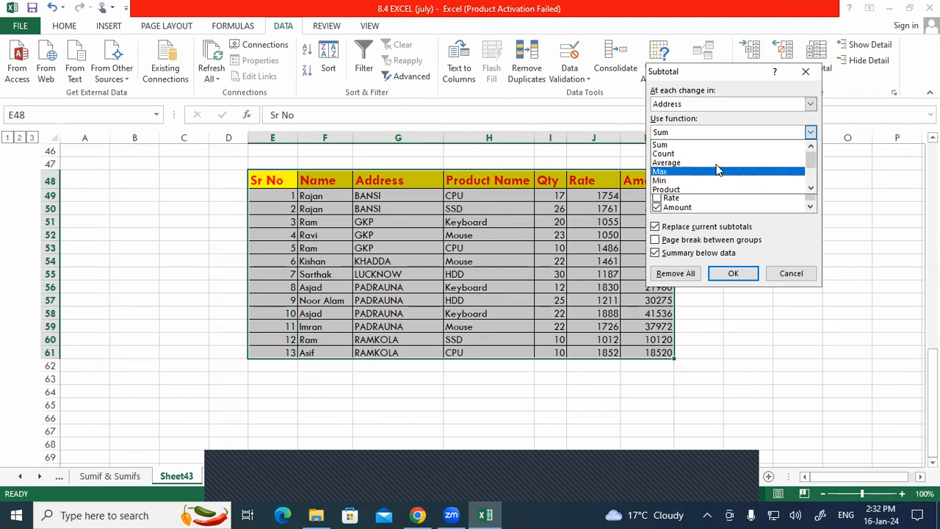
{"action": "left_click", "coordinate": [675, 147]}
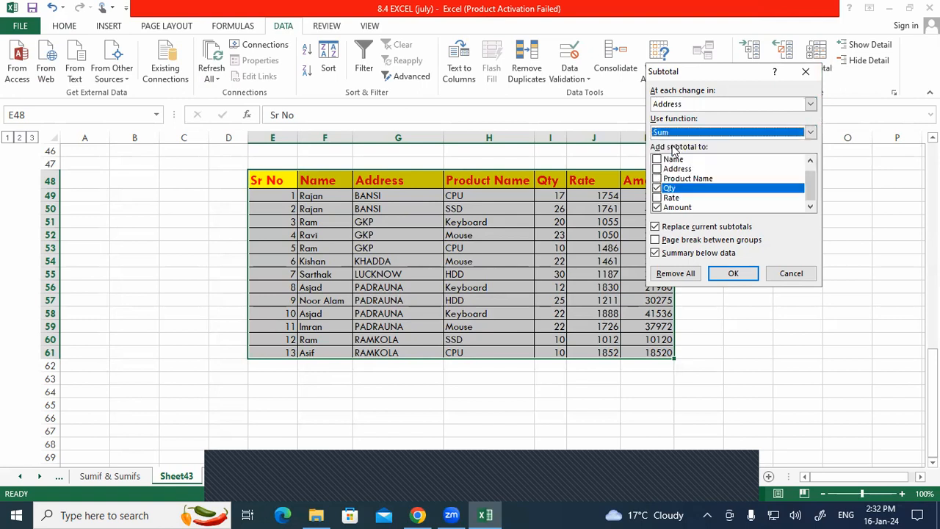
{"action": "left_click", "coordinate": [675, 209]}
{"action": "left_click", "coordinate": [674, 209]}
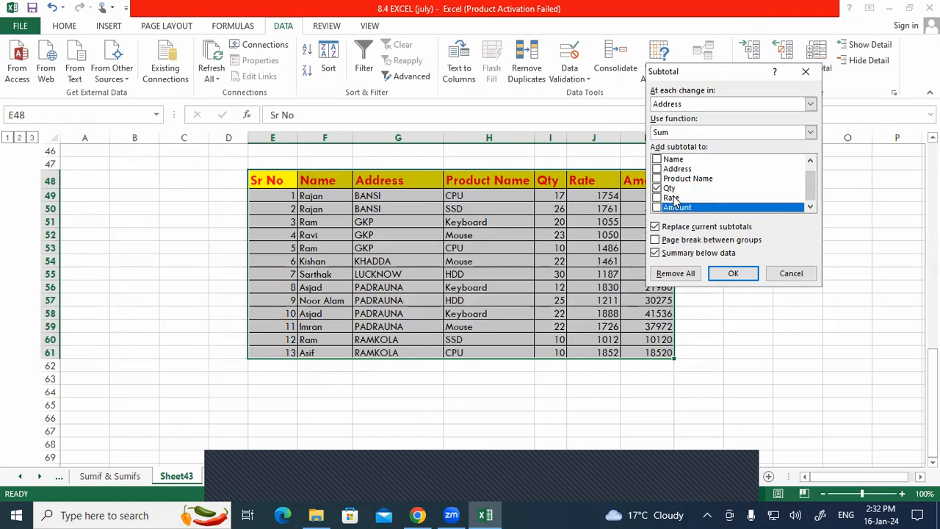
{"action": "left_click", "coordinate": [676, 190]}
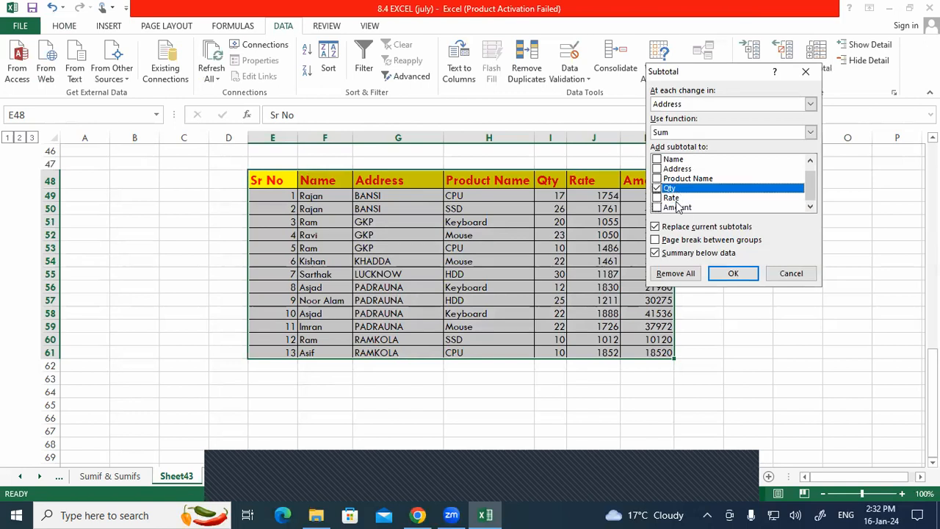
{"action": "left_click", "coordinate": [727, 272]}
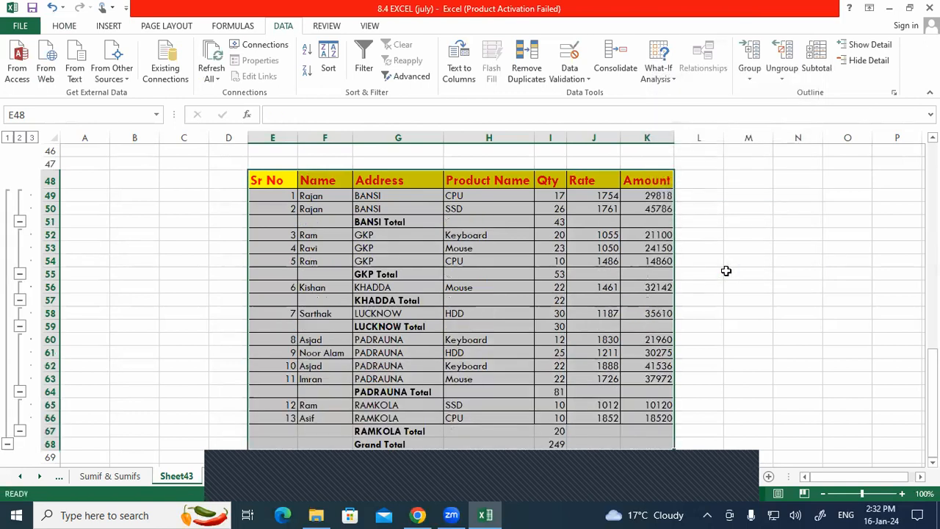
- Examine the Qty subtotal formulas of each Address group from BANSI to RAMKOLA and the Grand Total
{"action": "left_click_drag", "start_coordinate": [389, 224], "coordinate": [549, 220]}
{"action": "left_click", "coordinate": [647, 222]}
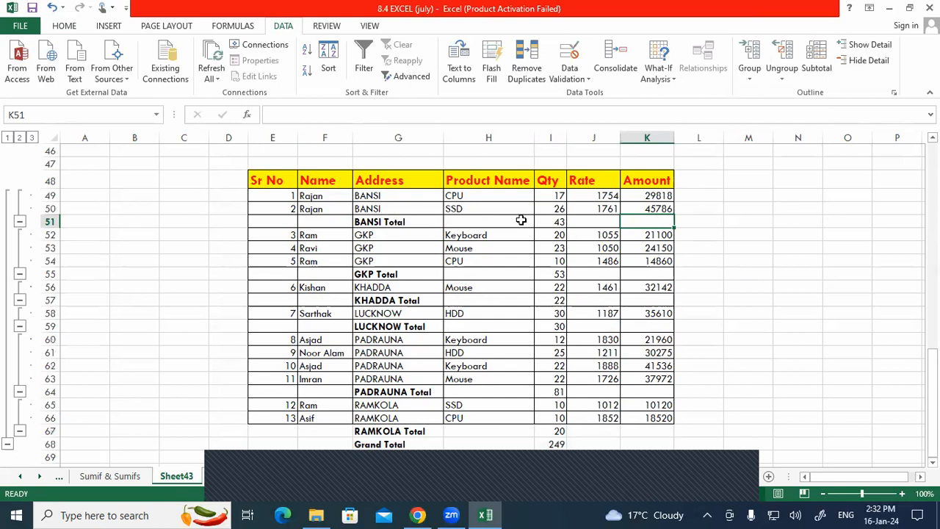
{"action": "left_click", "coordinate": [546, 222]}
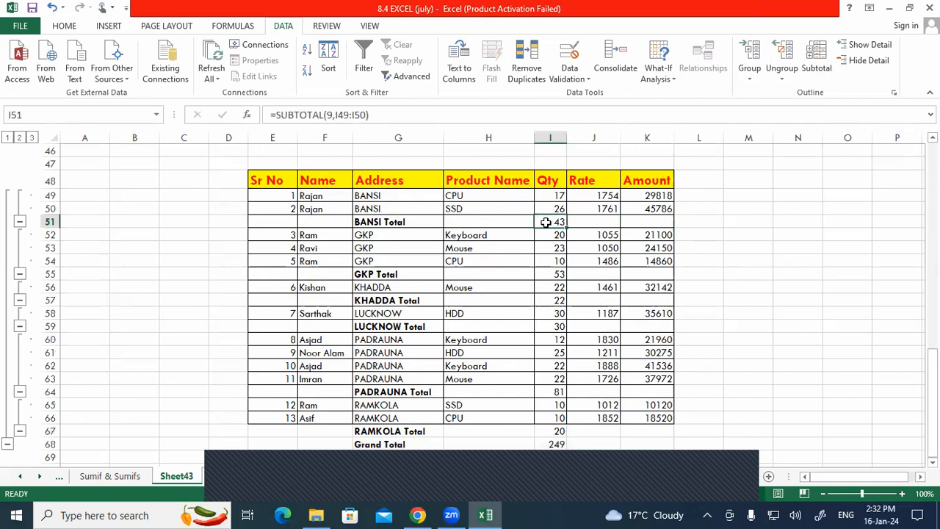
{"action": "left_click_drag", "start_coordinate": [368, 236], "coordinate": [401, 275]}
{"action": "left_click", "coordinate": [544, 275]}
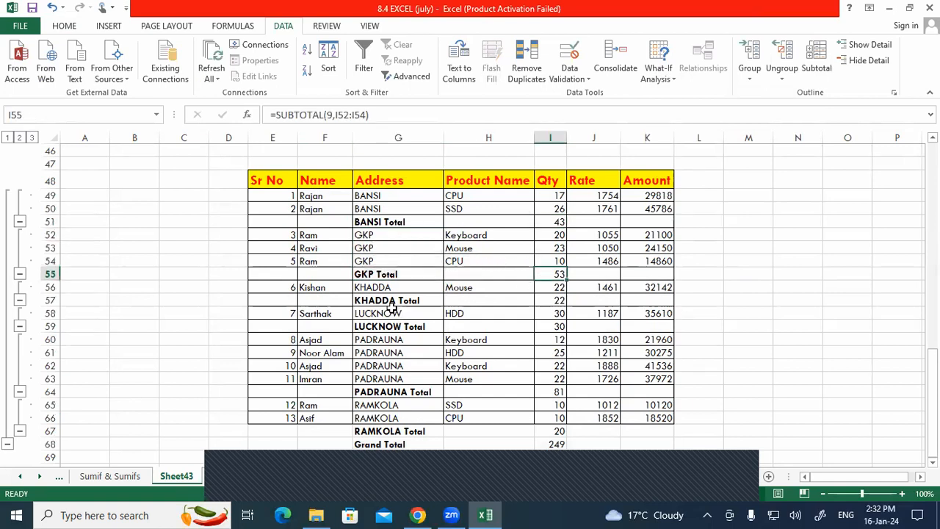
{"action": "left_click", "coordinate": [559, 299]}
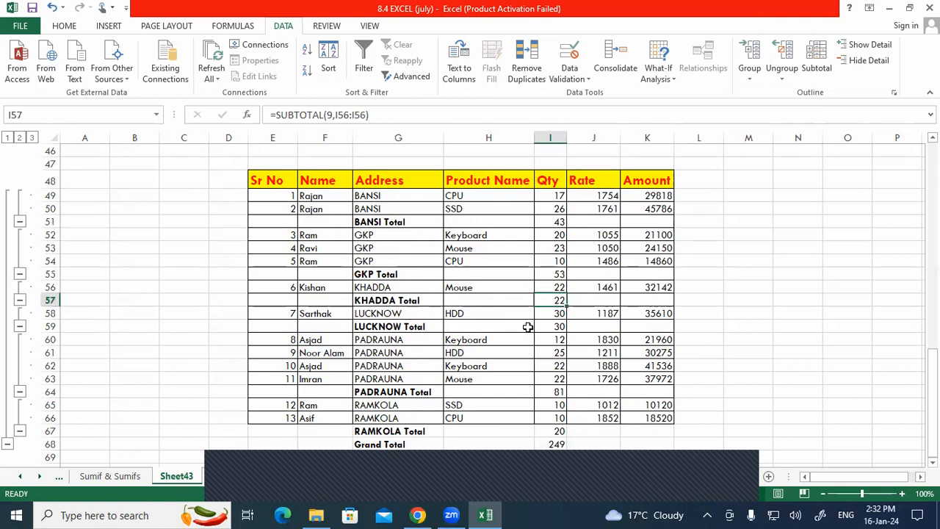
{"action": "left_click", "coordinate": [544, 325]}
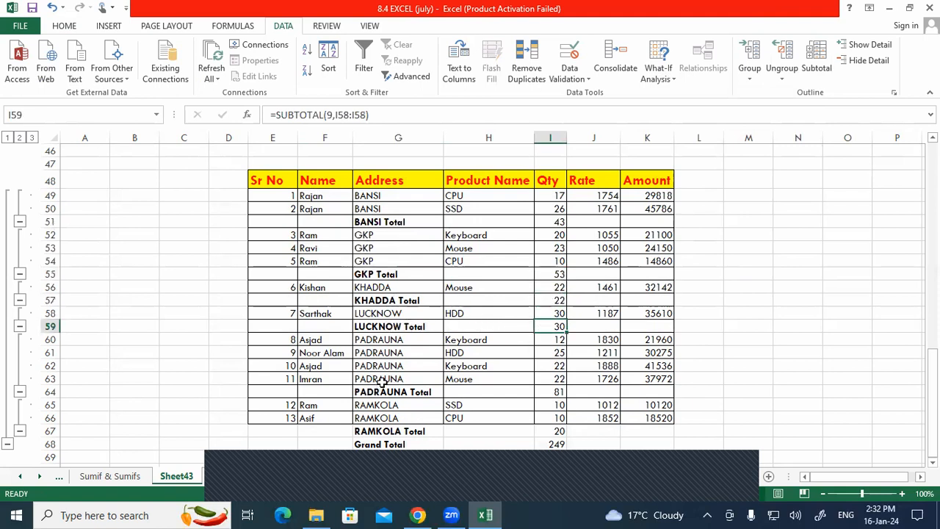
{"action": "left_click", "coordinate": [552, 392]}
{"action": "scroll", "coordinate": [683, 348], "scroll_direction": "down", "scroll_amount": 2}
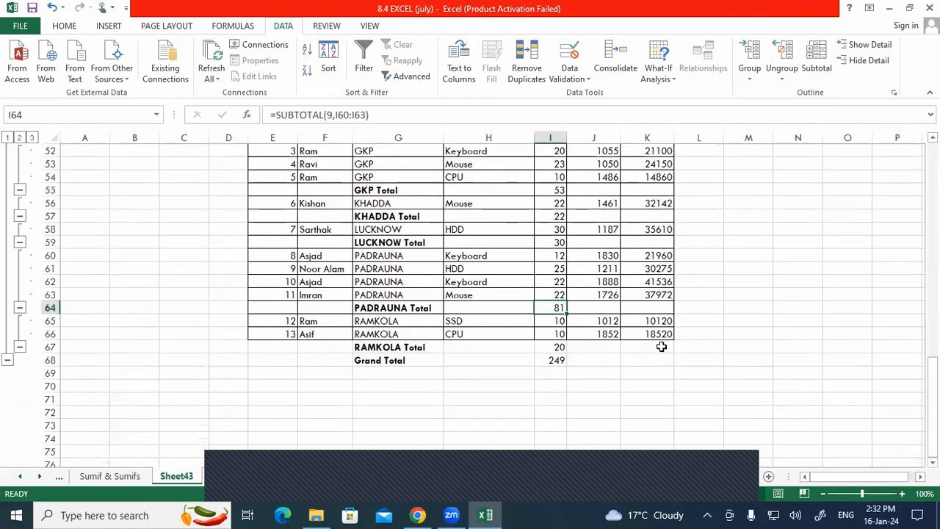
{"action": "left_click", "coordinate": [549, 344]}
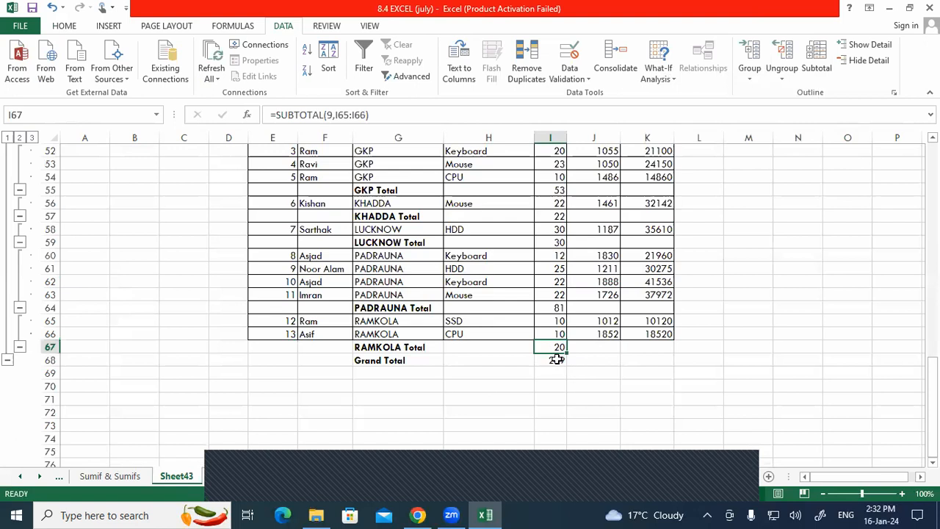
{"action": "left_click", "coordinate": [556, 358]}
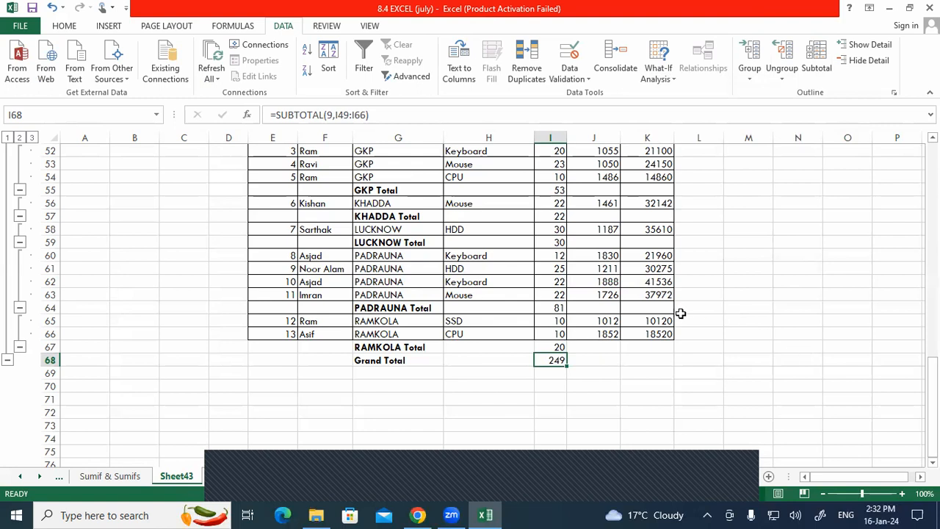
- Return to the start of the sheet and select the SubTotal Function title above the Product Name subtotals
{"action": "scroll", "coordinate": [678, 311], "scroll_direction": "up", "scroll_amount": 2}
{"action": "scroll", "coordinate": [326, 227], "scroll_direction": "up", "scroll_amount": 15}
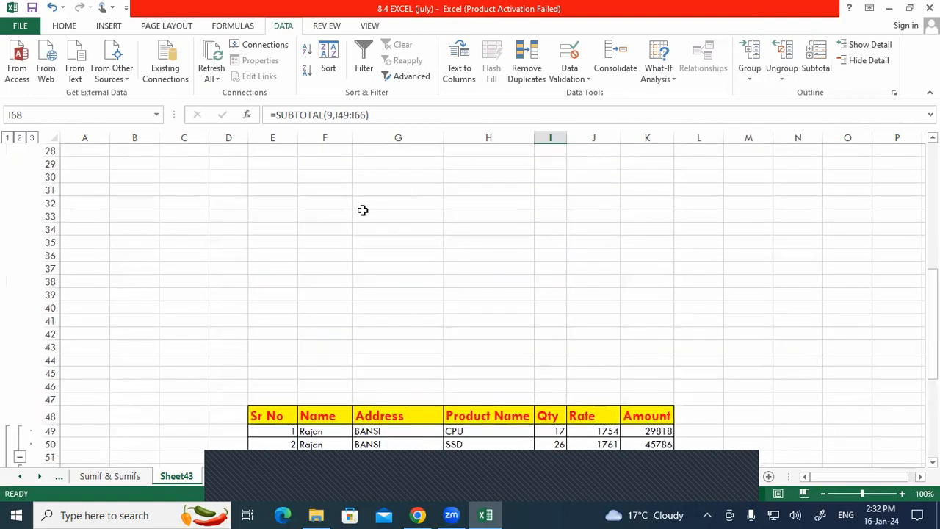
{"action": "left_click", "coordinate": [273, 205]}
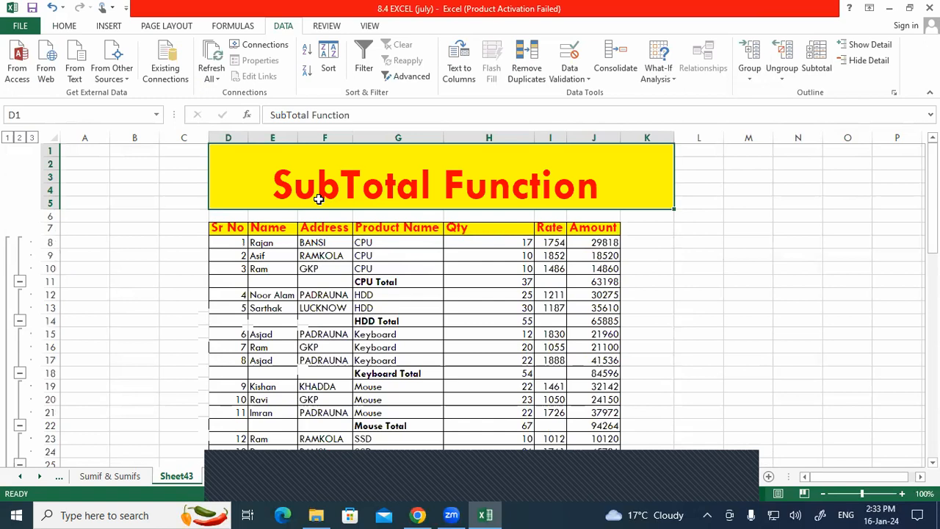
- Try to run Subtotal from the empty cell L7 beside the product table
{"action": "left_click", "coordinate": [593, 281]}
{"action": "left_click_drag", "start_coordinate": [228, 228], "coordinate": [592, 230]}
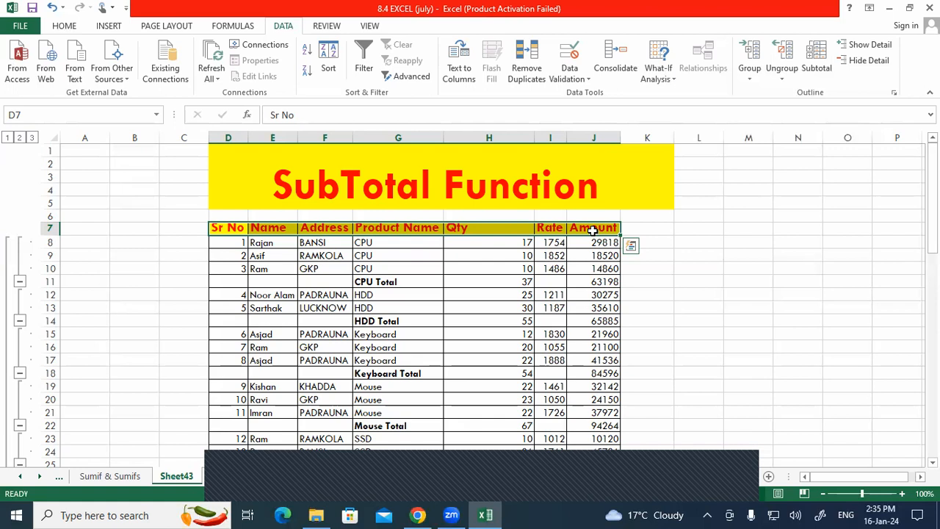
{"action": "left_click", "coordinate": [711, 229]}
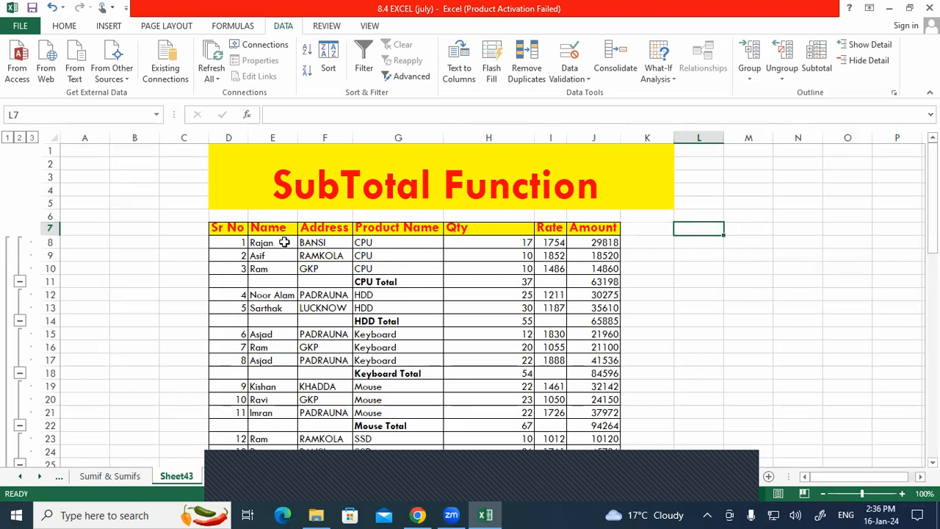
{"action": "left_click", "coordinate": [818, 64]}
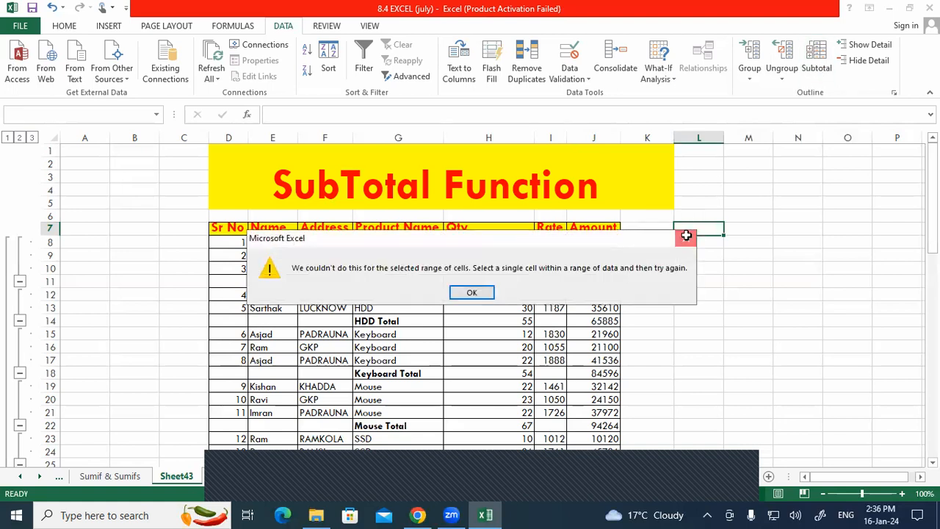
{"action": "left_click", "coordinate": [688, 236]}
- Examine the Subtotal settings for the table range D7:J26 without applying them
{"action": "left_click_drag", "start_coordinate": [230, 228], "coordinate": [609, 439]}
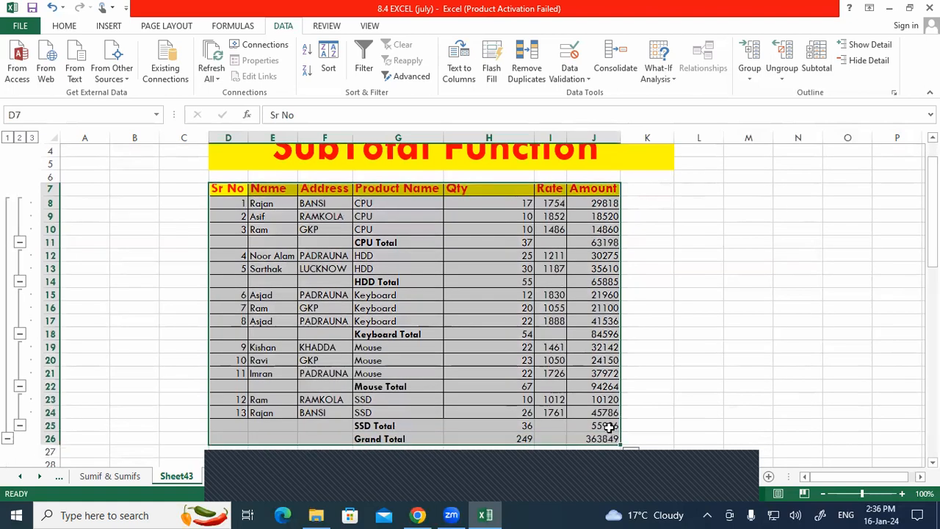
{"action": "left_click", "coordinate": [817, 58]}
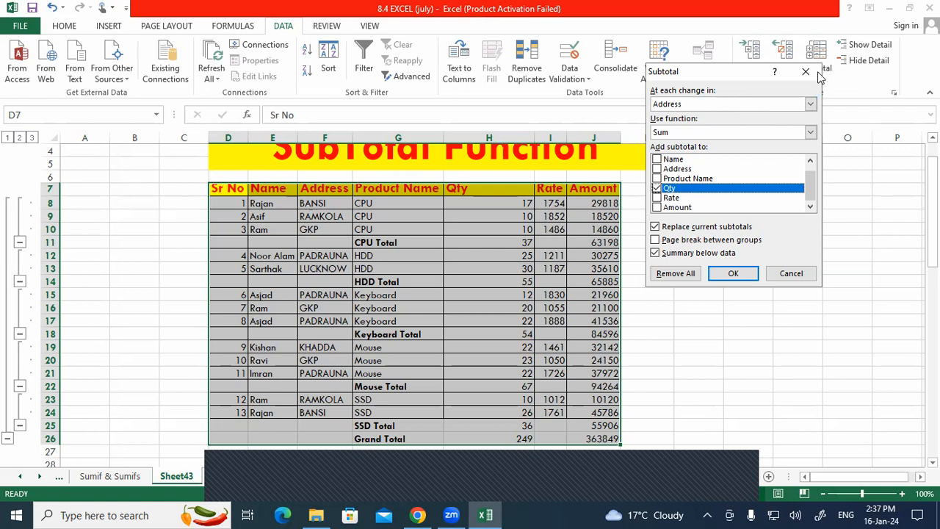
{"action": "key", "text": "Escape"}
{"action": "left_click", "coordinate": [693, 296]}
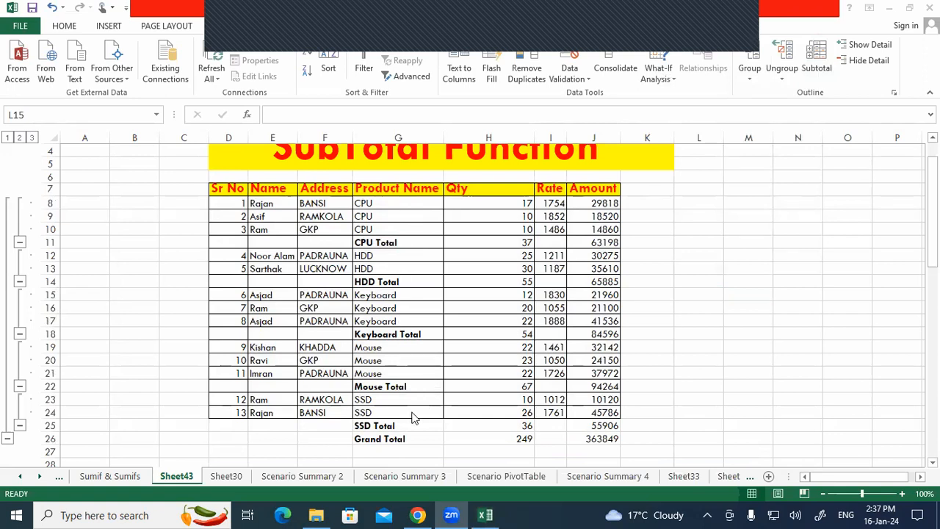
- Add a new worksheet after Sheet43 and merge and center cells E1:M6 for a title
{"action": "left_click", "coordinate": [764, 479]}
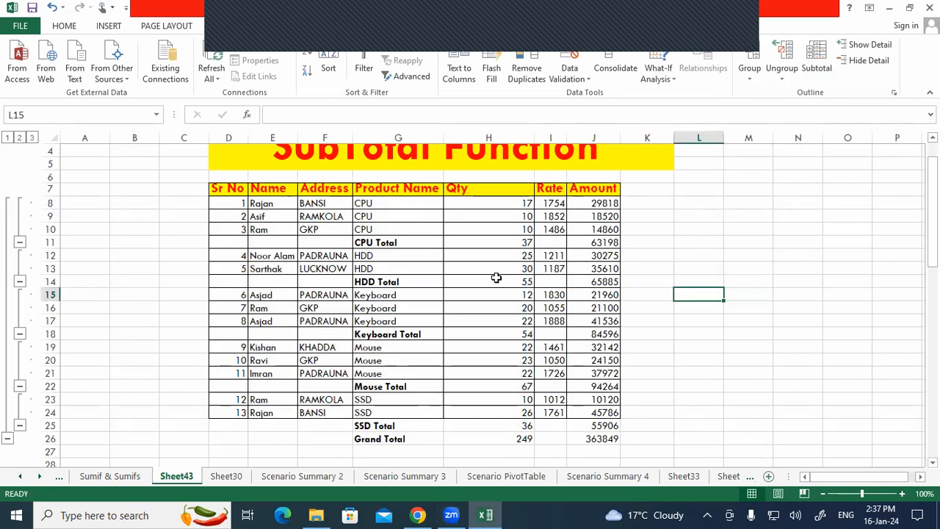
{"action": "left_click", "coordinate": [768, 477]}
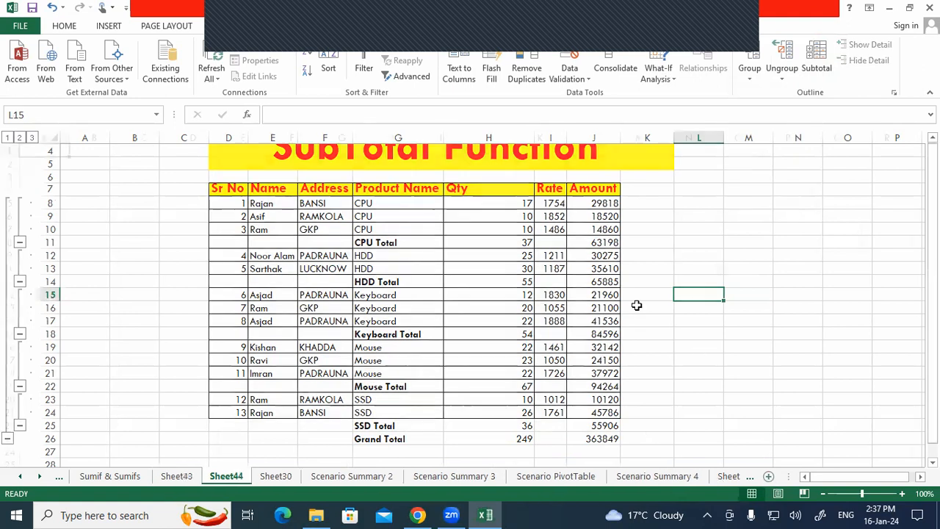
{"action": "left_click_drag", "start_coordinate": [254, 150], "coordinate": [648, 215]}
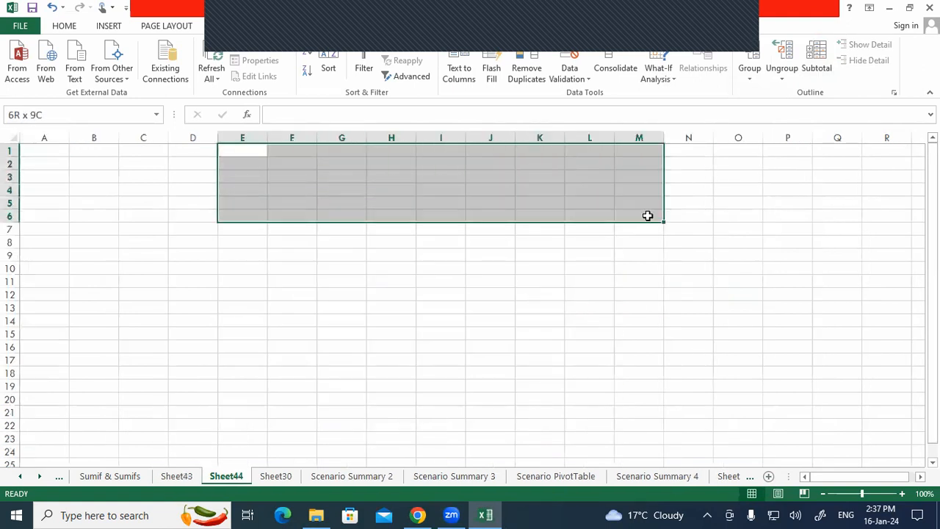
{"action": "left_click", "coordinate": [64, 26]}
{"action": "left_click", "coordinate": [369, 71]}
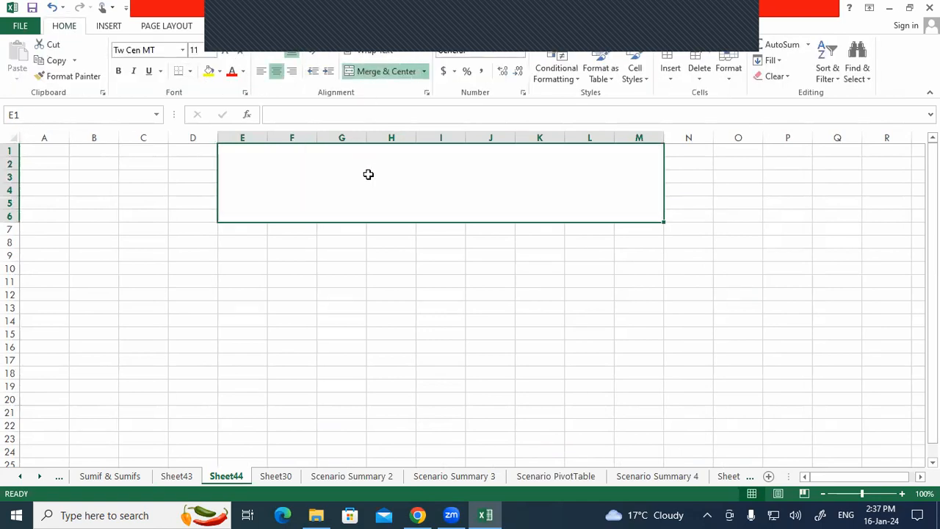
- Enter the title SubTotal Function in the merged cell E1:M6
{"action": "type", "text": "S"}
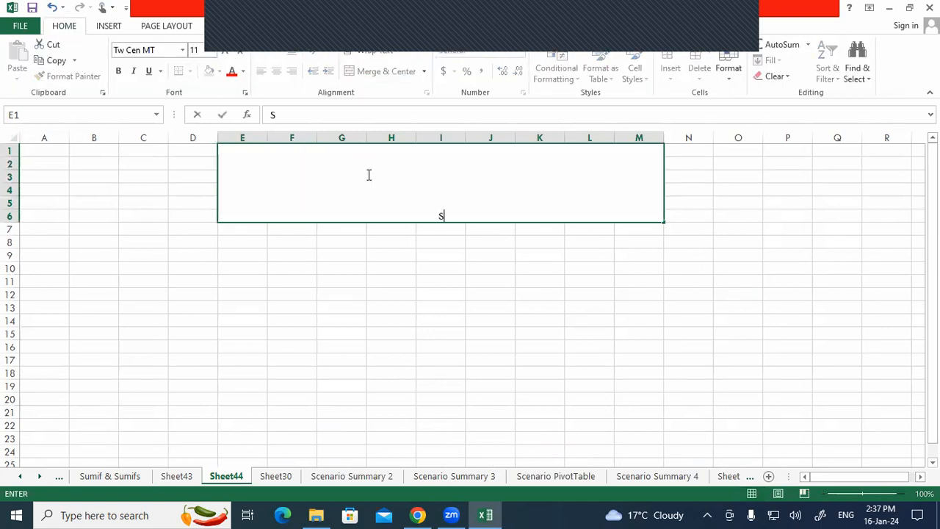
{"action": "type", "text": "ubTotal Fun"}
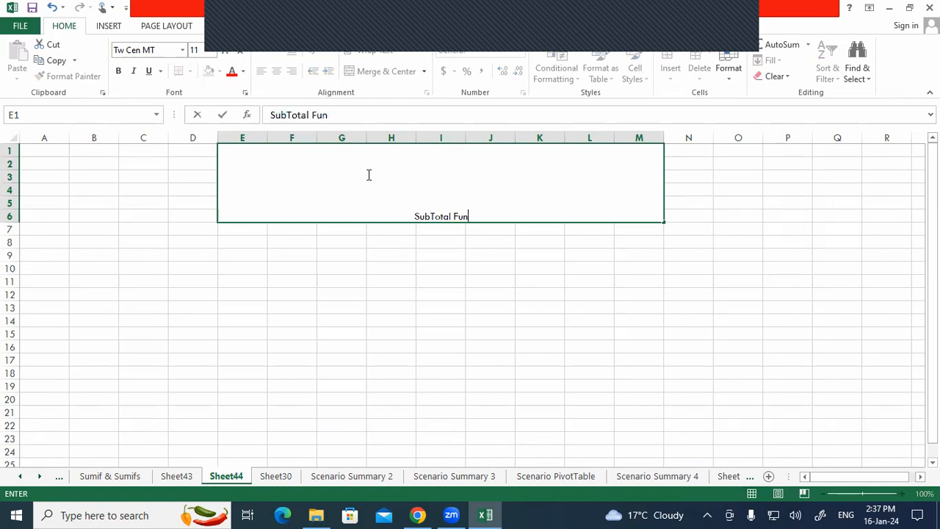
{"action": "type", "text": "ction"}
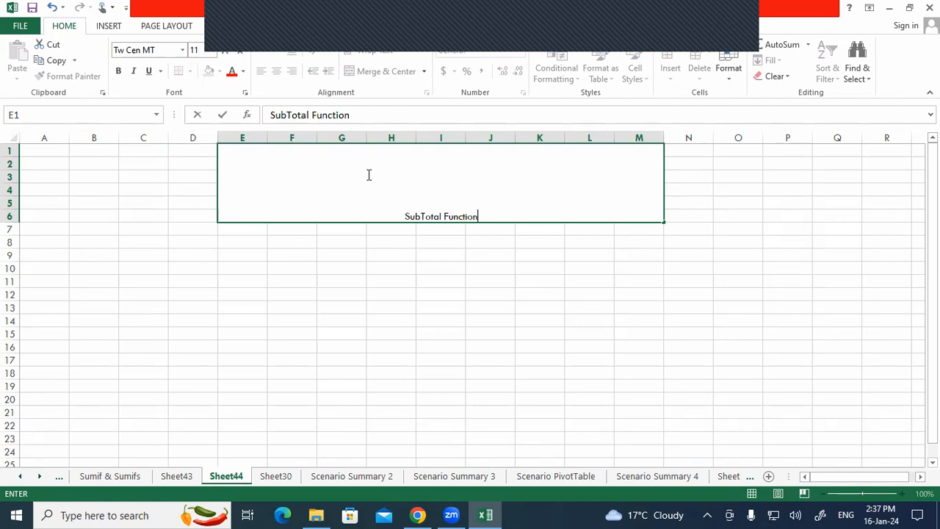
{"action": "key", "text": "Return"}
- Format the SubTotal Function title as bold red 48-point text, vertically centred, on a yellow fill
{"action": "left_click", "coordinate": [368, 175]}
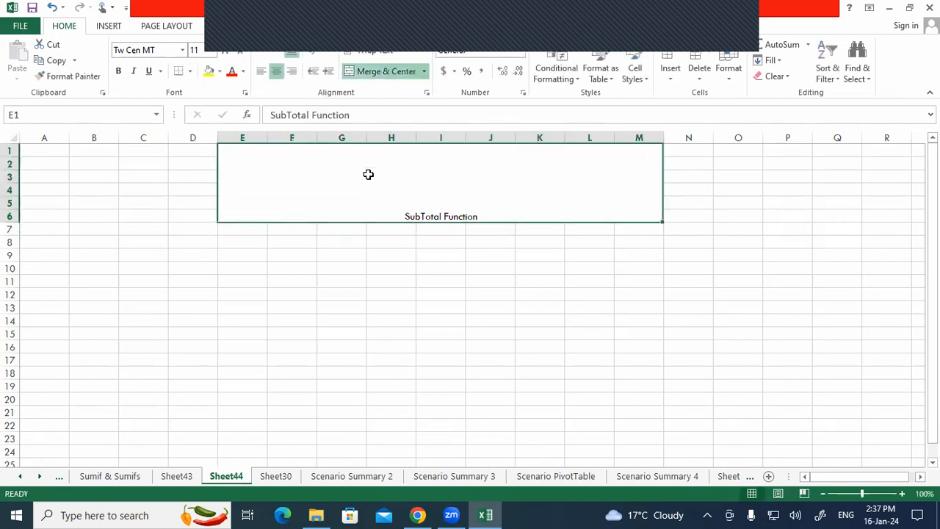
{"action": "left_click", "coordinate": [214, 53]}
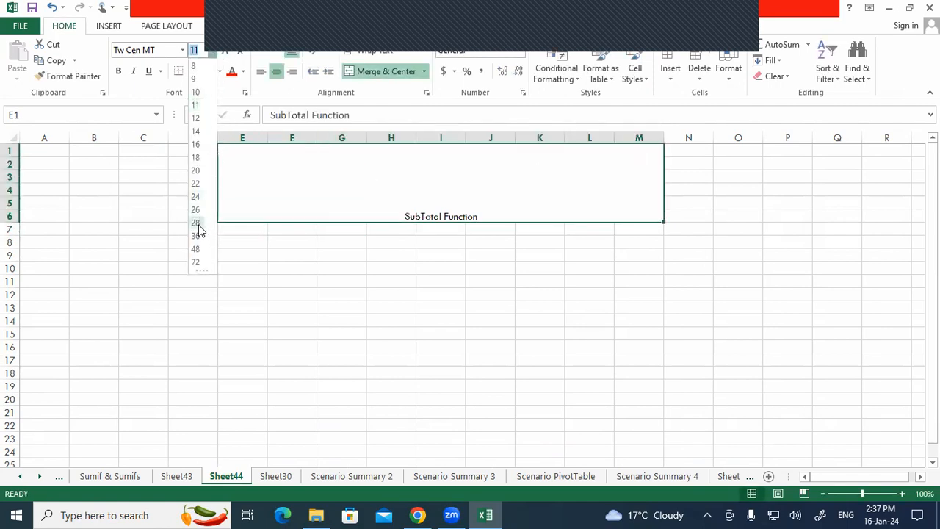
{"action": "left_click", "coordinate": [197, 249]}
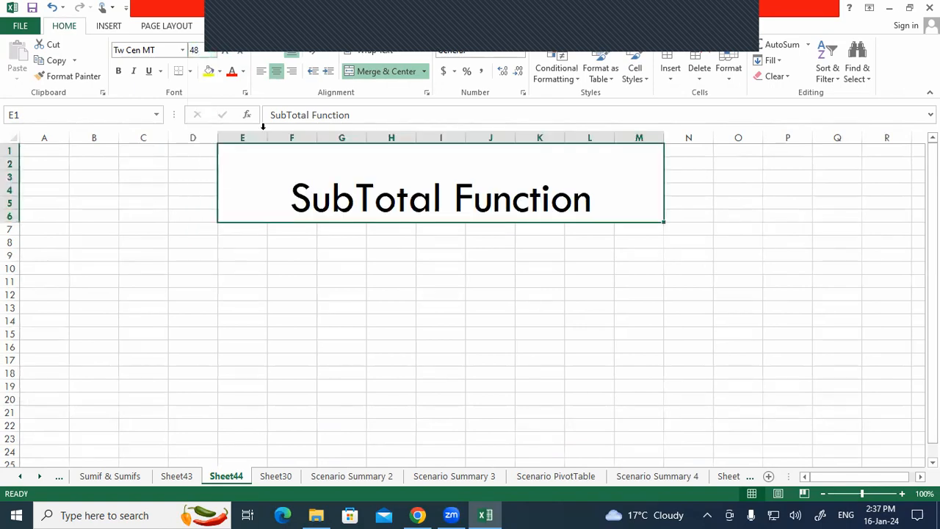
{"action": "left_click", "coordinate": [271, 53]}
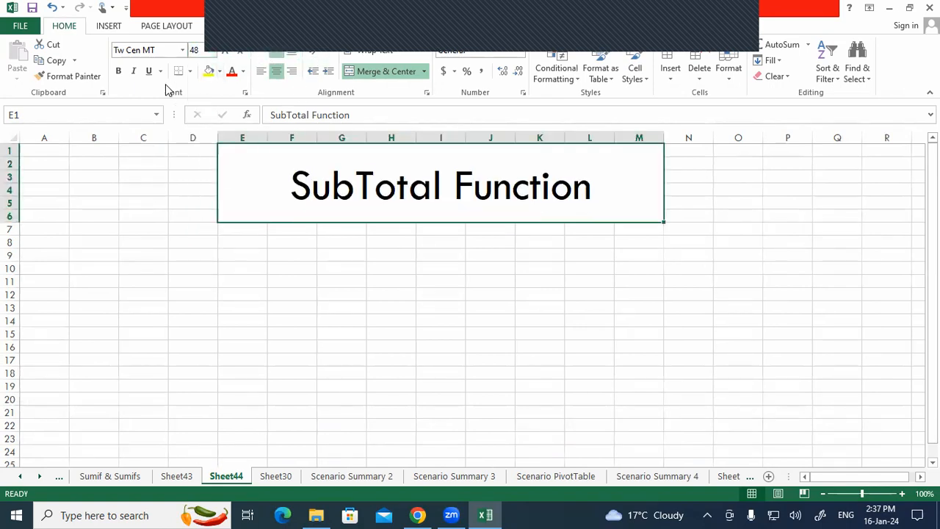
{"action": "left_click", "coordinate": [210, 70]}
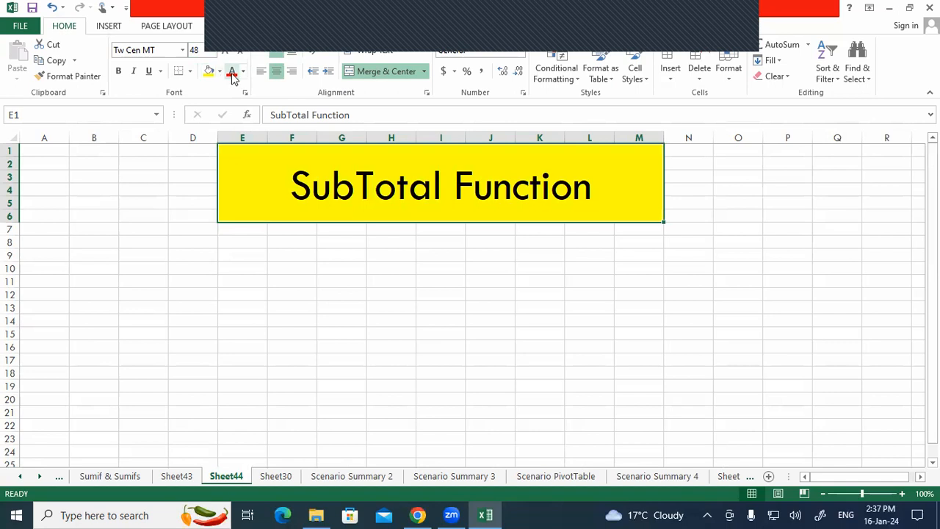
{"action": "left_click", "coordinate": [232, 71]}
{"action": "left_click", "coordinate": [118, 71]}
- Copy the table C8:I21 from the Sumif & Sumifs sheet to E7 of Sheet44 and autofit columns E:K
{"action": "left_click", "coordinate": [244, 254]}
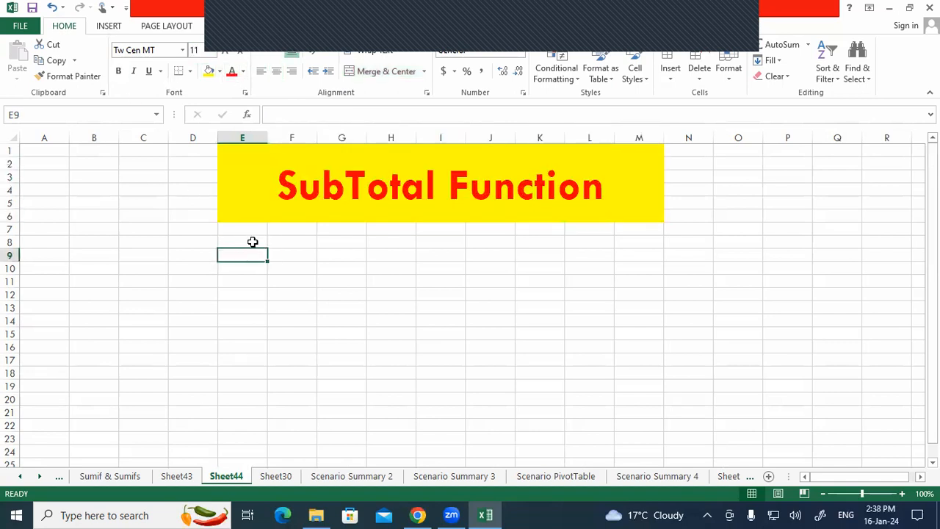
{"action": "left_click", "coordinate": [249, 230]}
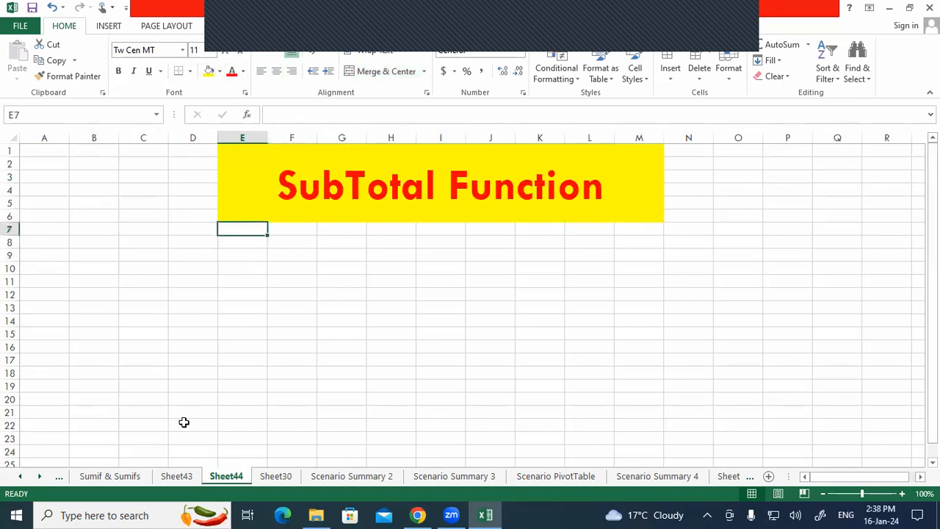
{"action": "left_click", "coordinate": [121, 476]}
{"action": "right_click", "coordinate": [161, 218]}
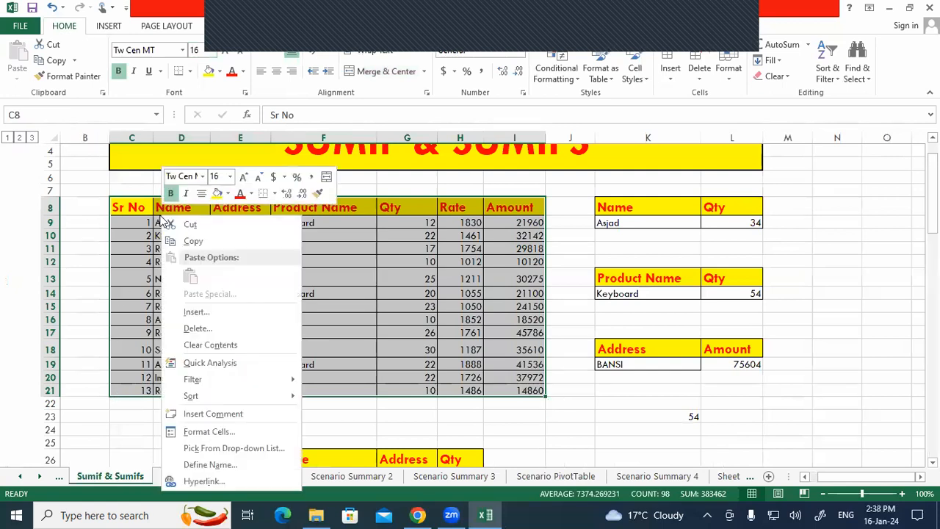
{"action": "left_click", "coordinate": [191, 242]}
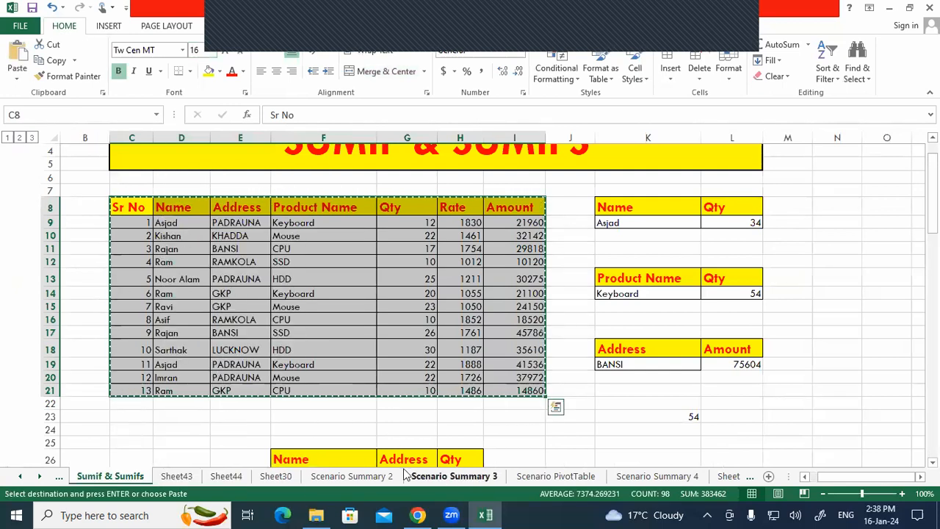
{"action": "left_click", "coordinate": [228, 476]}
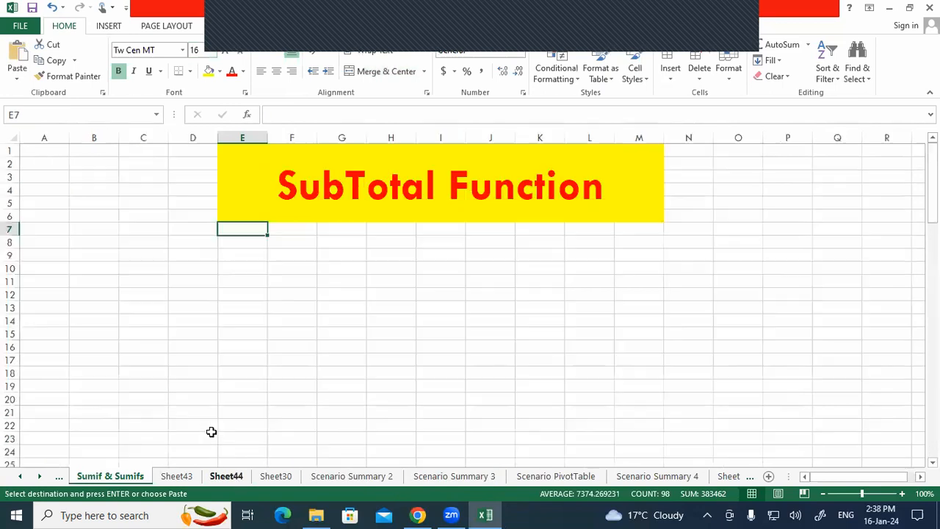
{"action": "left_click", "coordinate": [17, 55]}
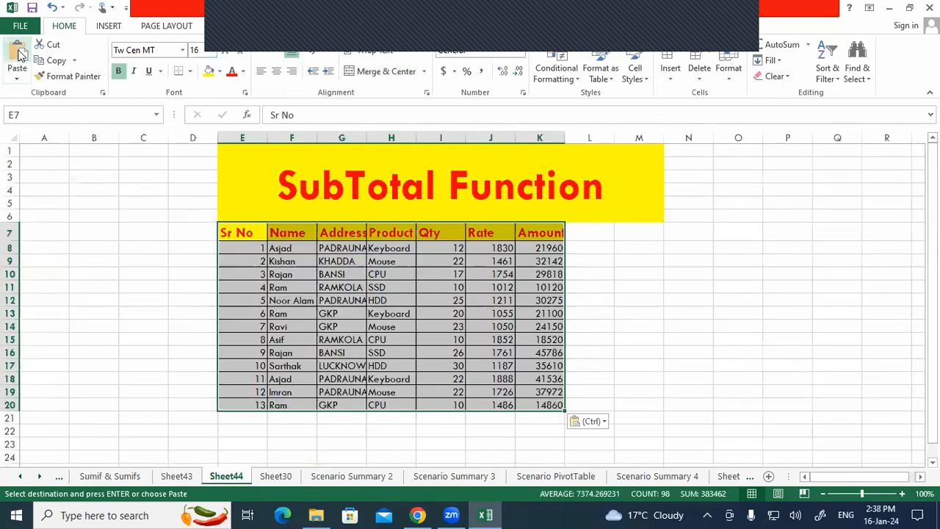
{"action": "left_click_drag", "start_coordinate": [246, 135], "coordinate": [542, 138]}
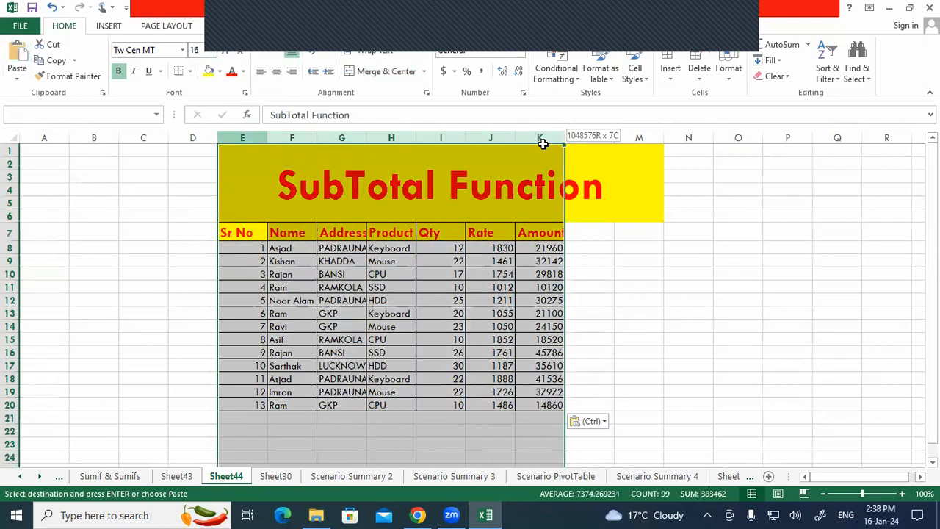
{"action": "double_click", "coordinate": [565, 137]}
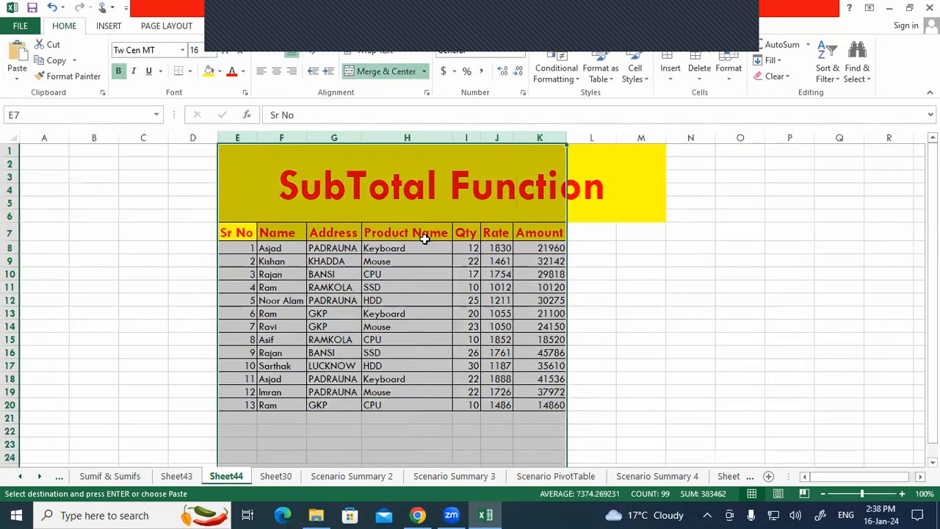
- Try to sort the table by the Product Name column H7:H20 from A to Z, expanding the selection
{"action": "left_click_drag", "start_coordinate": [394, 235], "coordinate": [398, 404]}
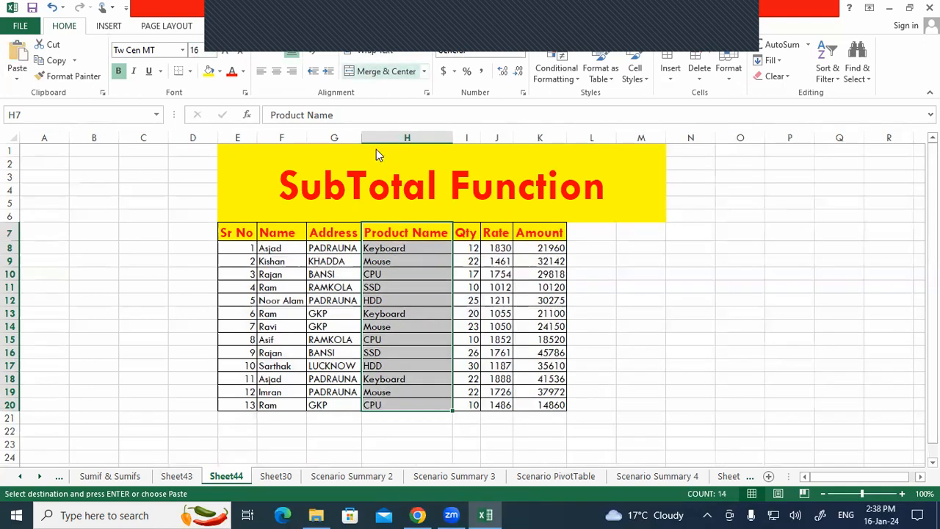
{"action": "left_click", "coordinate": [832, 76]}
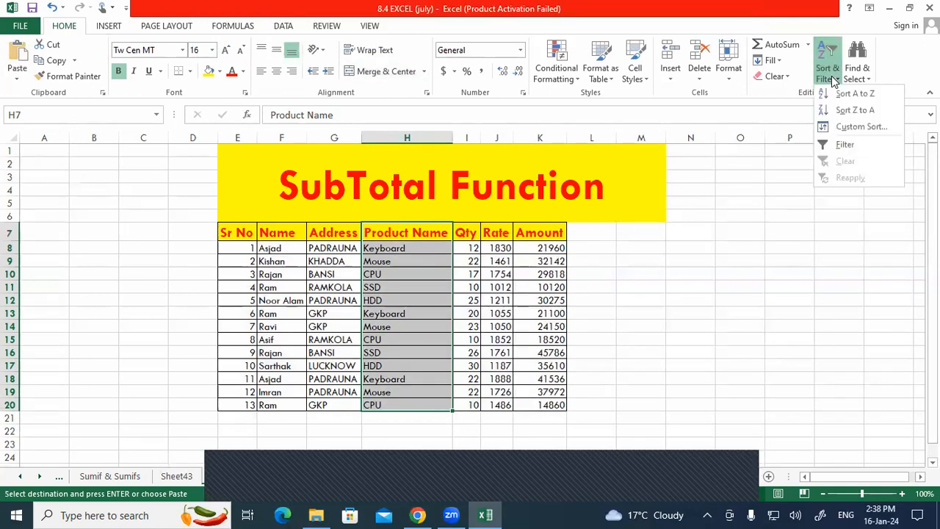
{"action": "left_click", "coordinate": [852, 93]}
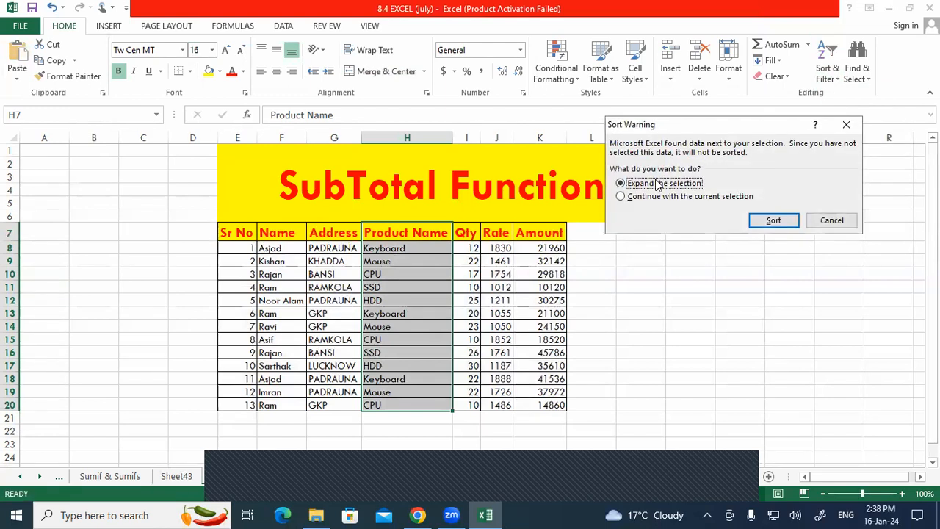
{"action": "left_click", "coordinate": [771, 221]}
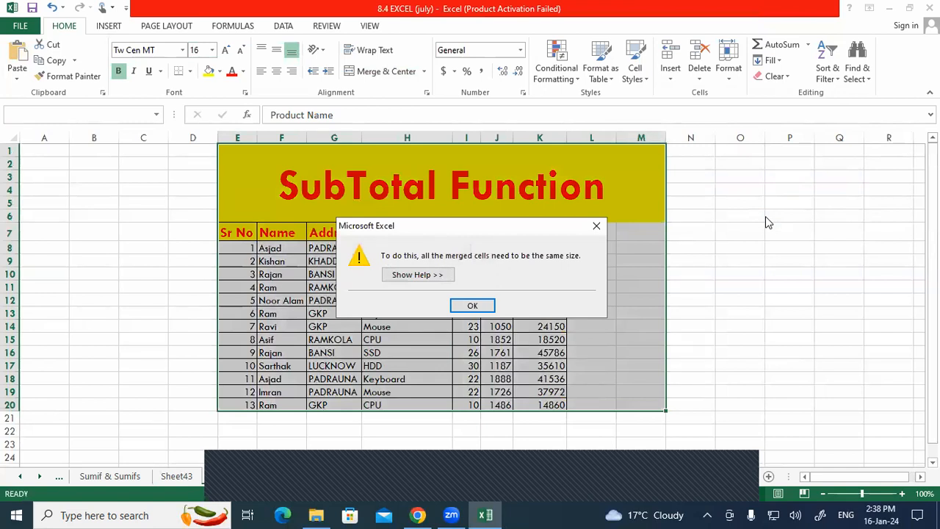
{"action": "left_click", "coordinate": [473, 307]}
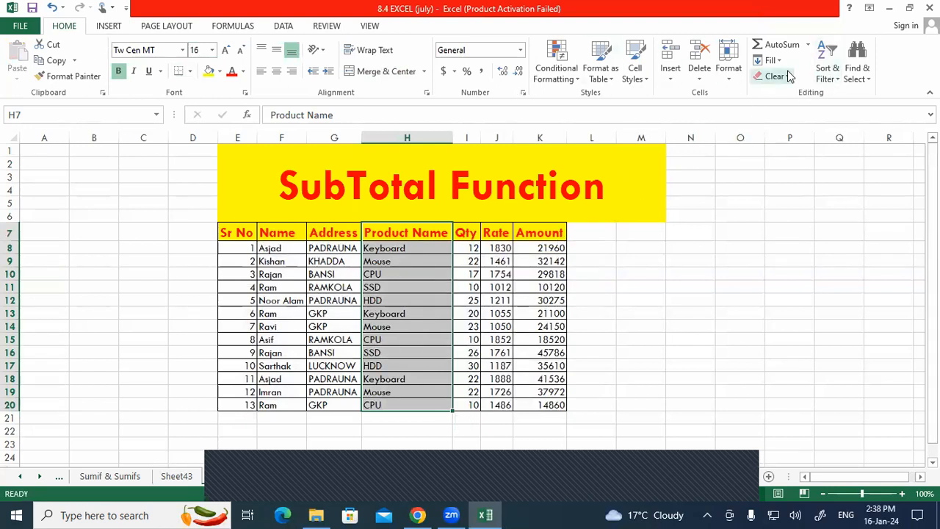
- Retry the A to Z sort on Product Name with the Data sorting command and the expanded selection
{"action": "left_click", "coordinate": [282, 28]}
{"action": "left_click", "coordinate": [306, 51]}
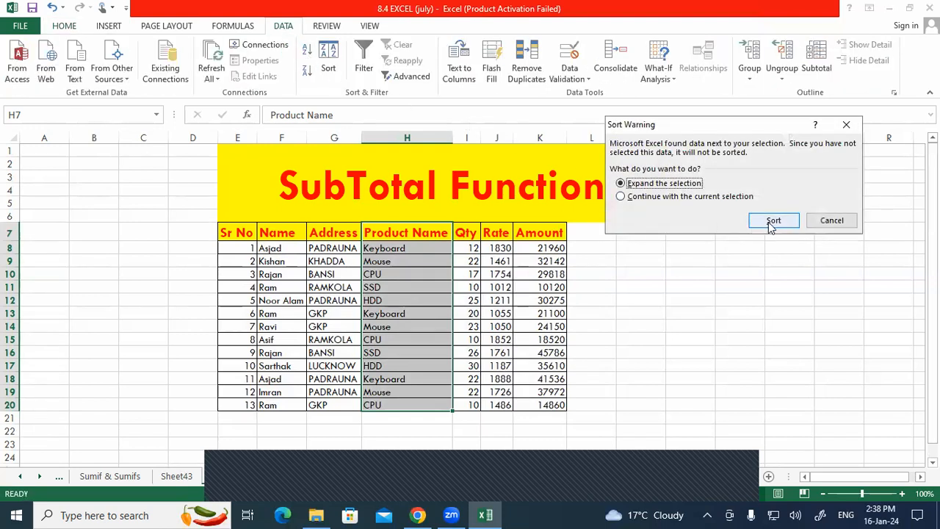
{"action": "left_click", "coordinate": [772, 223]}
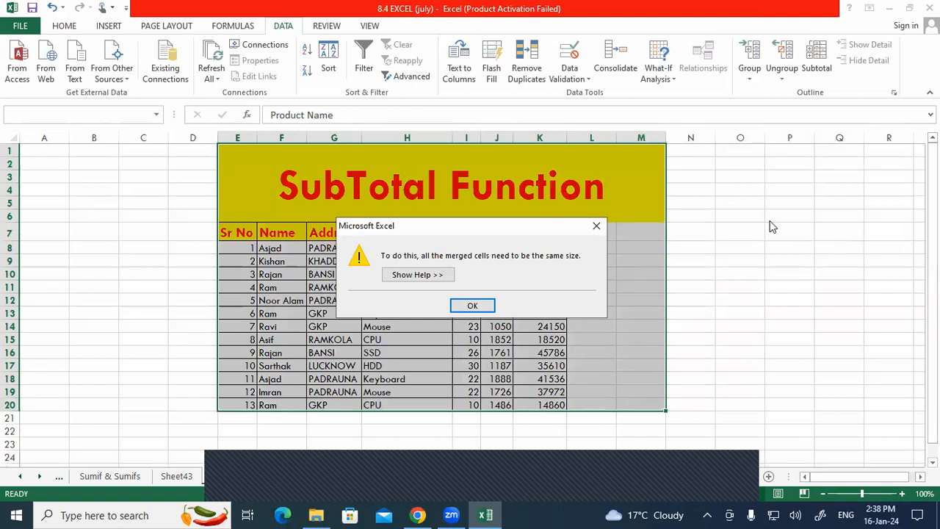
{"action": "left_click", "coordinate": [481, 307]}
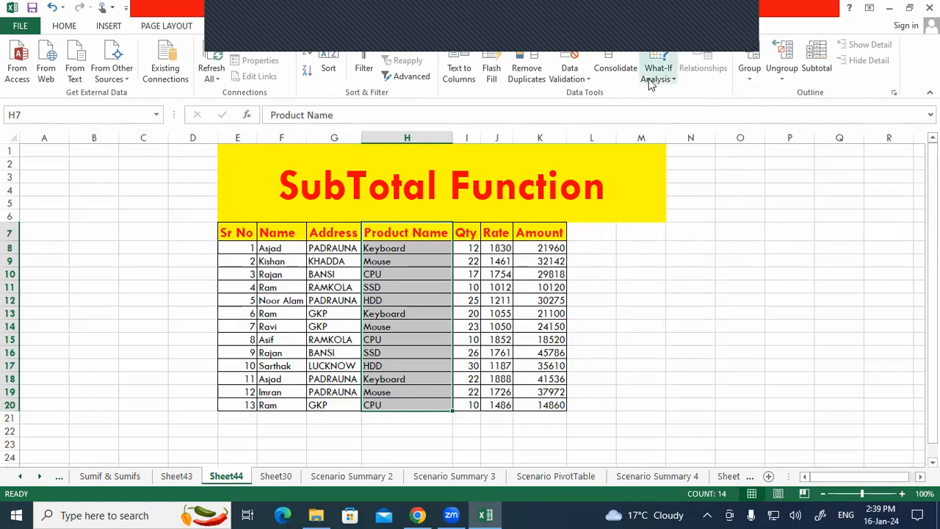
- Try to sort the table by the Product Name column H7:H20 from Z to A, expanding the selection
{"action": "left_click", "coordinate": [311, 76]}
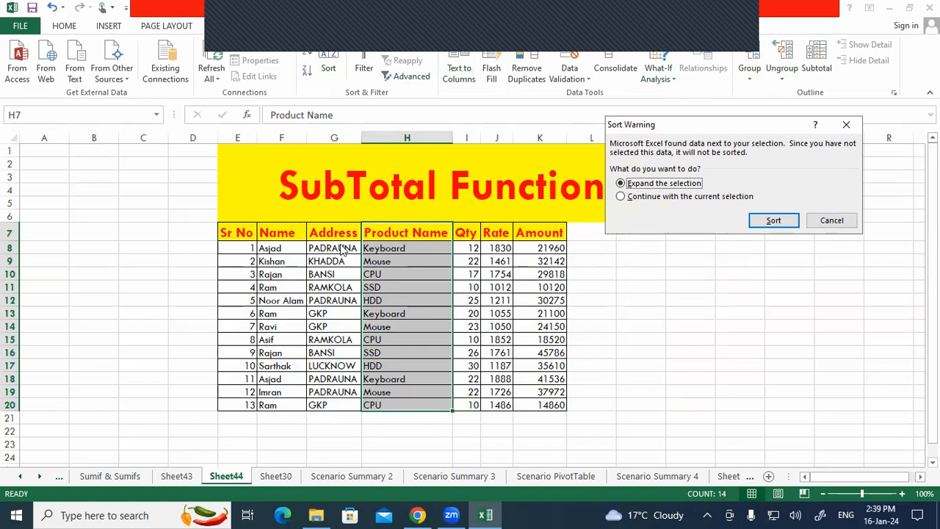
{"action": "left_click", "coordinate": [786, 224]}
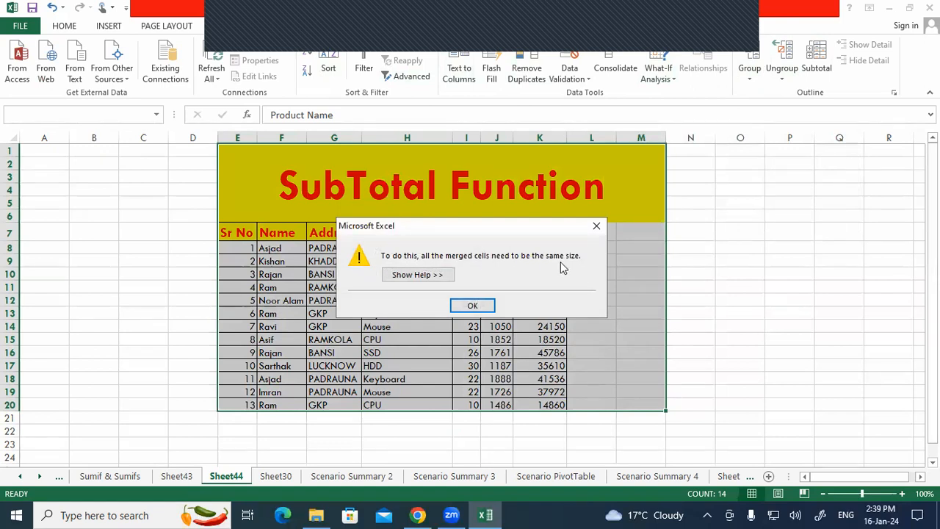
{"action": "left_click_drag", "start_coordinate": [493, 233], "coordinate": [709, 323]}
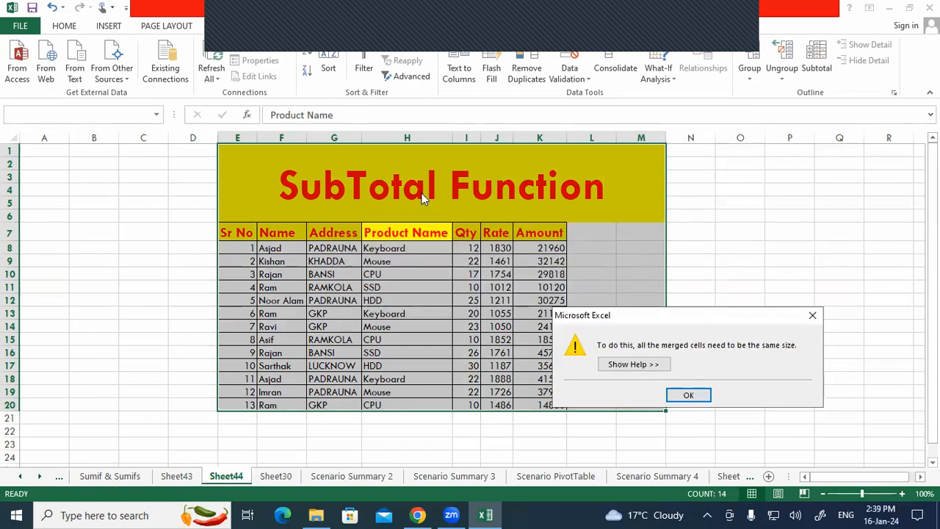
{"action": "left_click", "coordinate": [814, 318]}
{"action": "left_click", "coordinate": [710, 247]}
{"action": "left_click", "coordinate": [11, 232]}
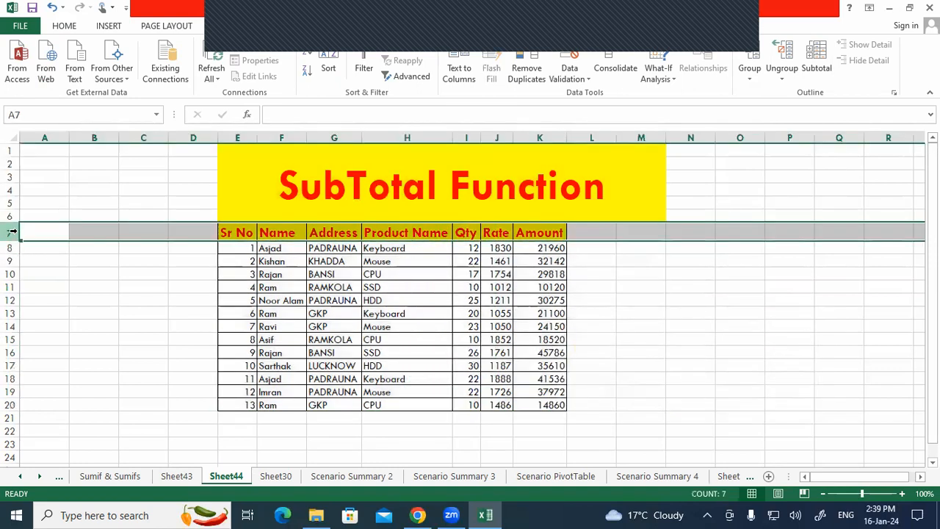
{"action": "right_click", "coordinate": [11, 232]}
{"action": "left_click", "coordinate": [55, 330]}
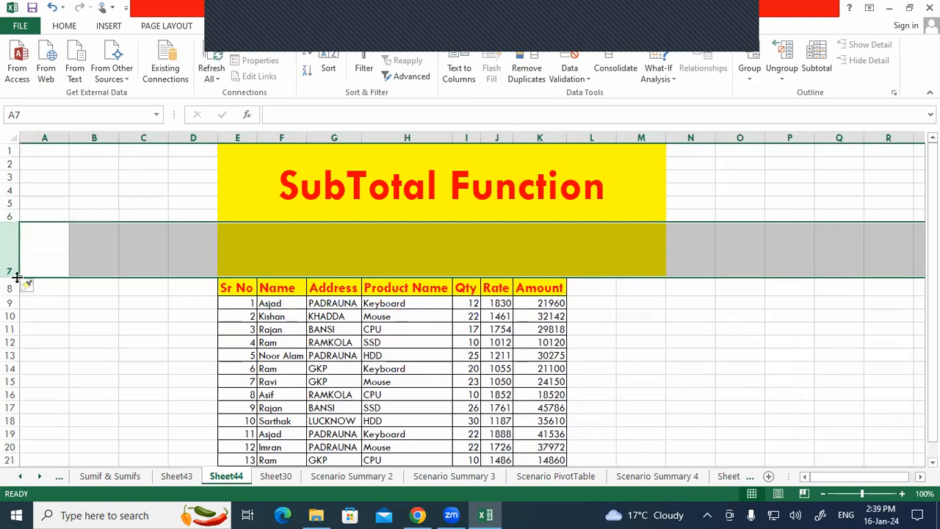
{"action": "key", "text": "ctrl+z"}
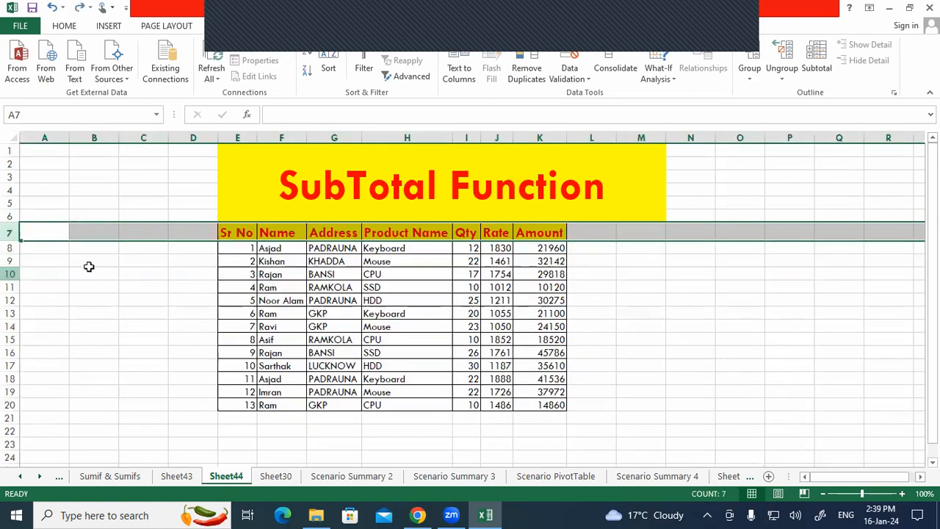
{"action": "left_click", "coordinate": [261, 273]}
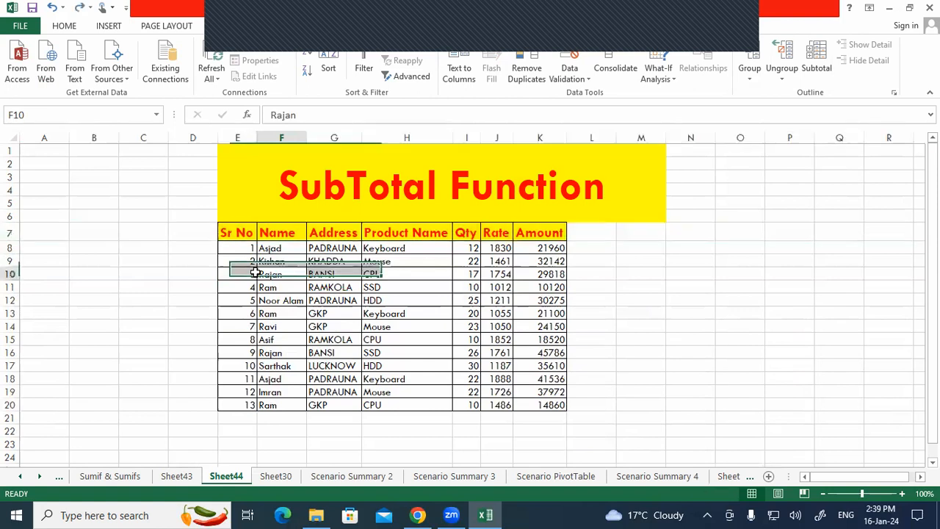
- Insert a blank row 7 between the title and the table header, and clear all its inherited formatting
{"action": "left_click", "coordinate": [10, 233]}
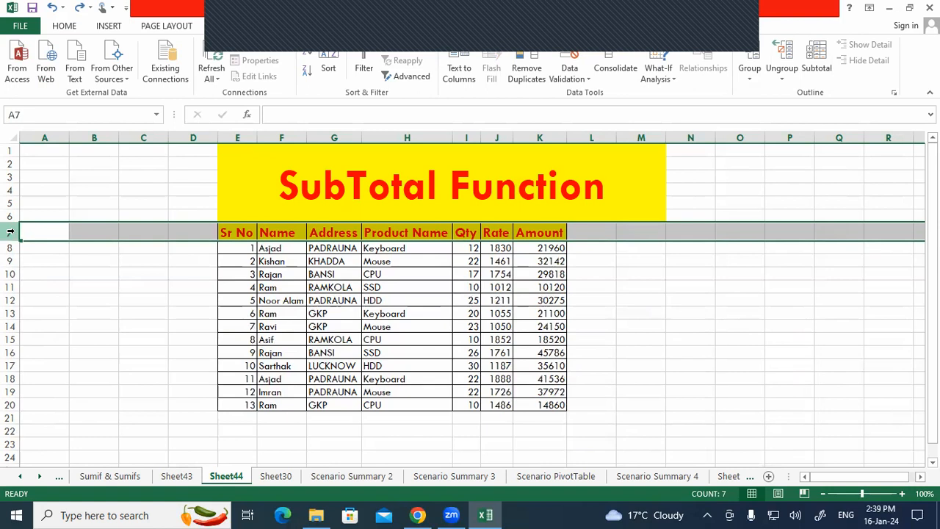
{"action": "right_click", "coordinate": [10, 232]}
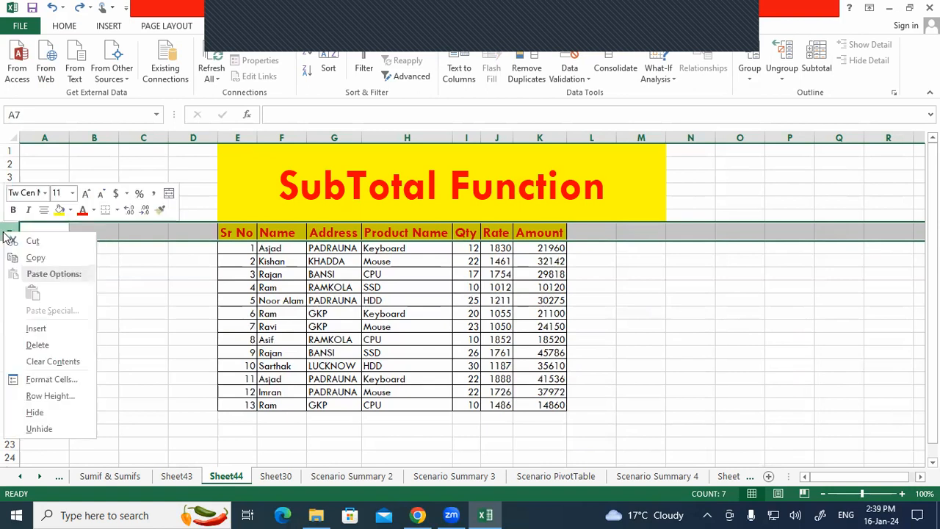
{"action": "left_click", "coordinate": [36, 330]}
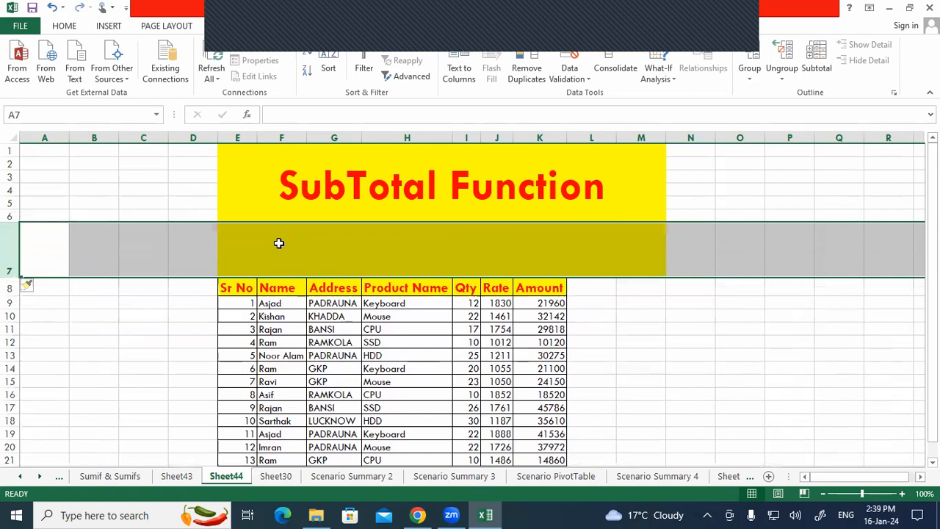
{"action": "left_click", "coordinate": [59, 27]}
{"action": "left_click", "coordinate": [775, 76]}
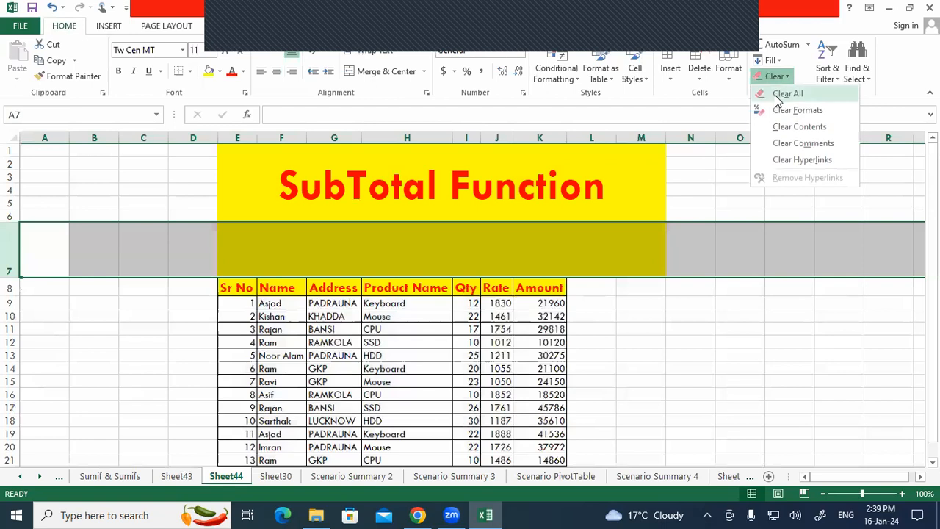
{"action": "left_click", "coordinate": [782, 94]}
{"action": "left_click", "coordinate": [55, 313]}
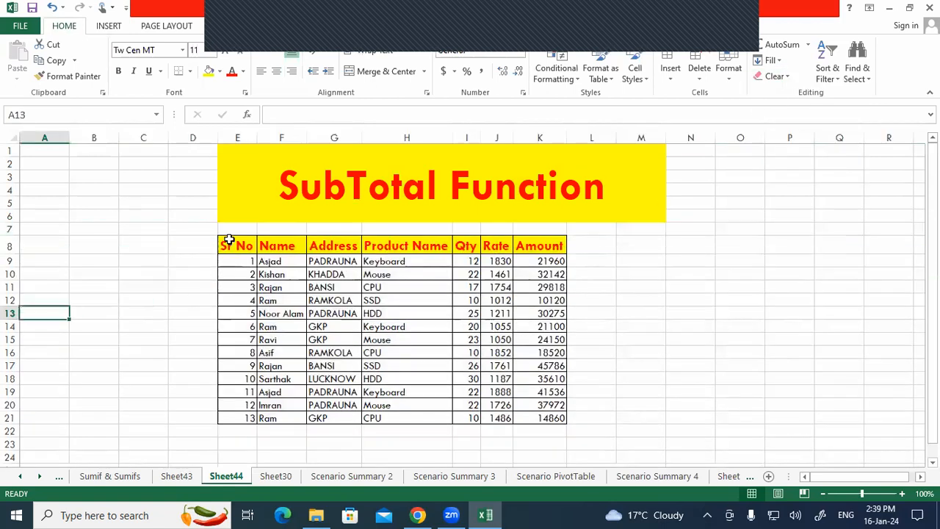
{"action": "left_click_drag", "start_coordinate": [232, 228], "coordinate": [613, 230]}
{"action": "left_click", "coordinate": [607, 300]}
- Sort the table by the Product Name column H8:H21 from A to Z, expanding the selection
{"action": "left_click_drag", "start_coordinate": [389, 251], "coordinate": [386, 420]}
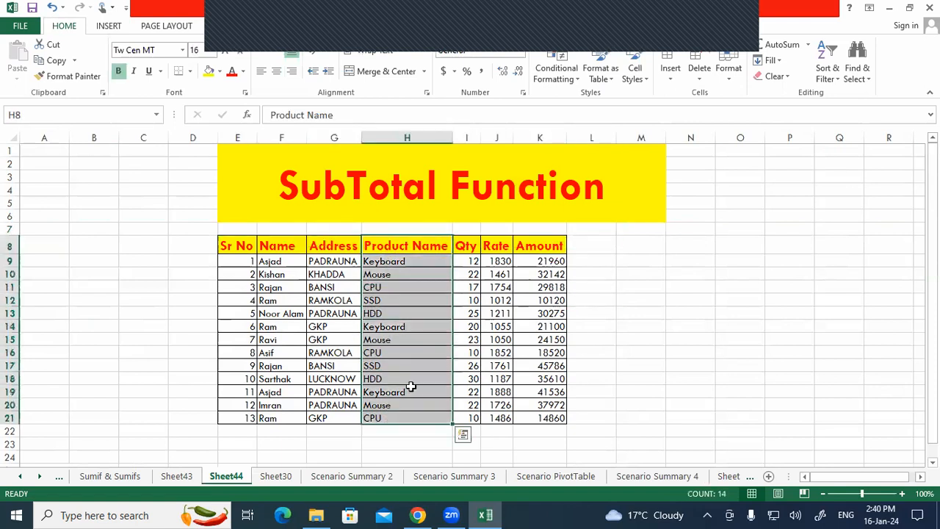
{"action": "left_click", "coordinate": [839, 74]}
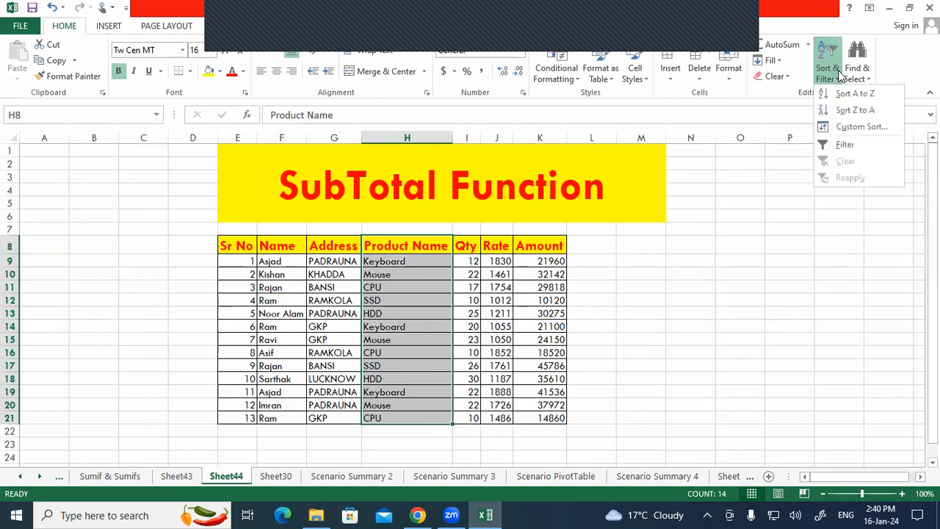
{"action": "left_click", "coordinate": [828, 93]}
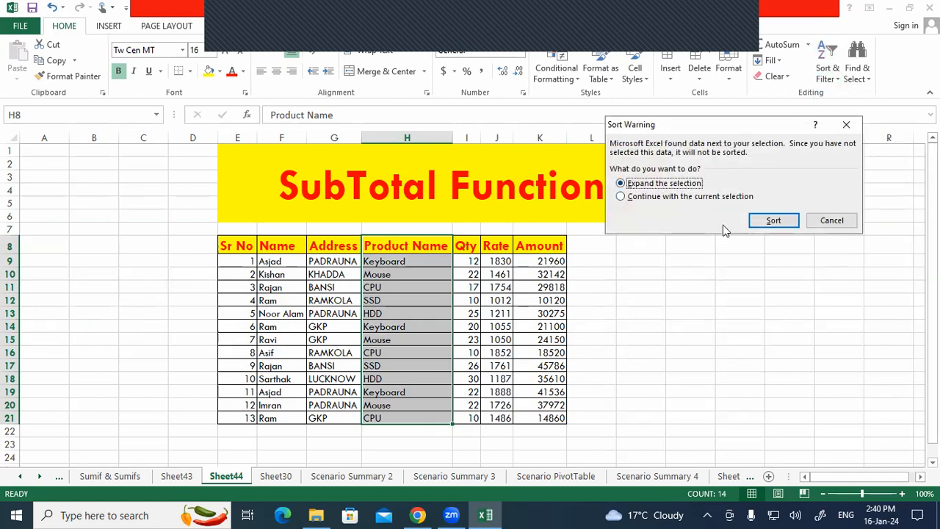
{"action": "left_click", "coordinate": [771, 220]}
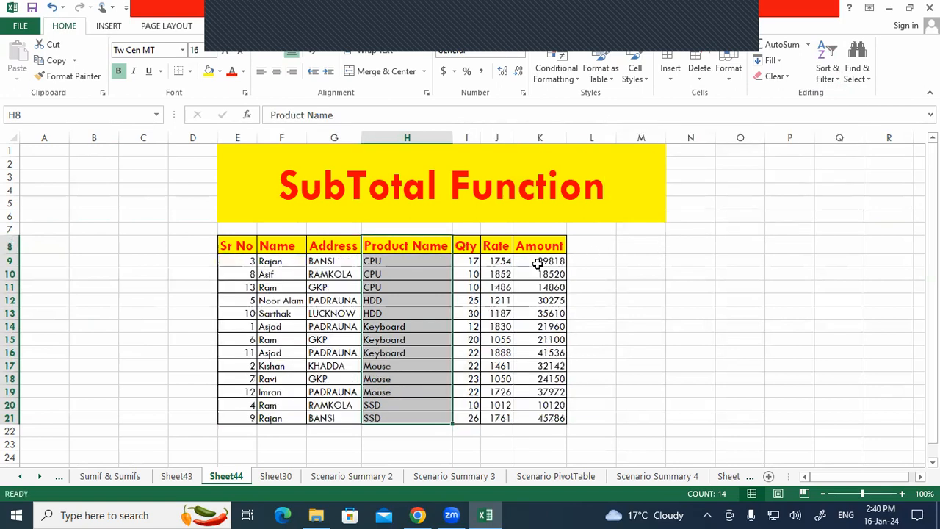
- Examine the grouped product entries, the blank row under the title, and the Address, Product Name and Name columns
{"action": "left_click_drag", "start_coordinate": [415, 262], "coordinate": [416, 285]}
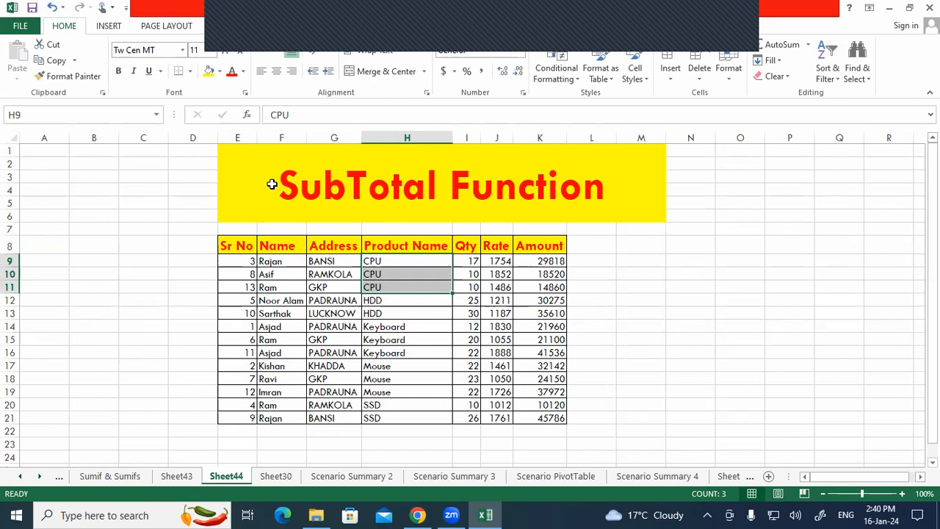
{"action": "left_click", "coordinate": [271, 183]}
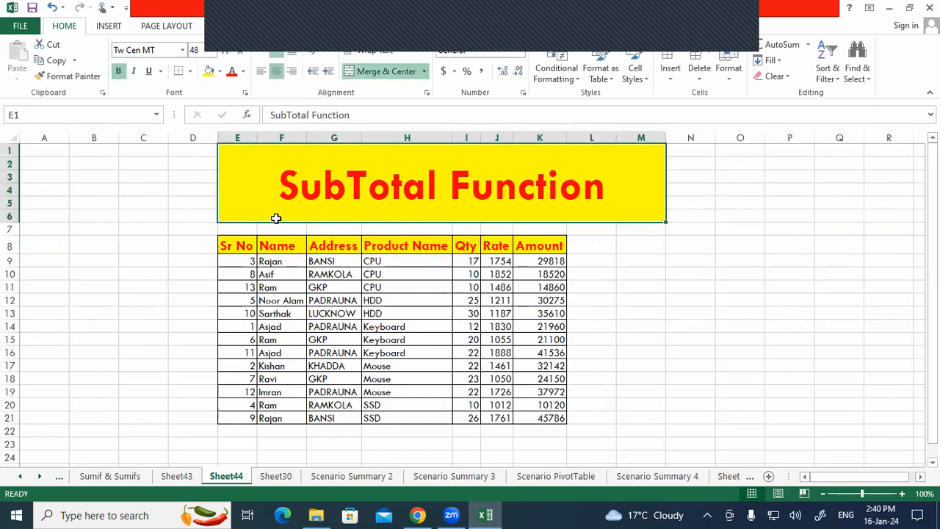
{"action": "left_click_drag", "start_coordinate": [224, 229], "coordinate": [608, 229]}
{"action": "left_click_drag", "start_coordinate": [420, 246], "coordinate": [419, 405]}
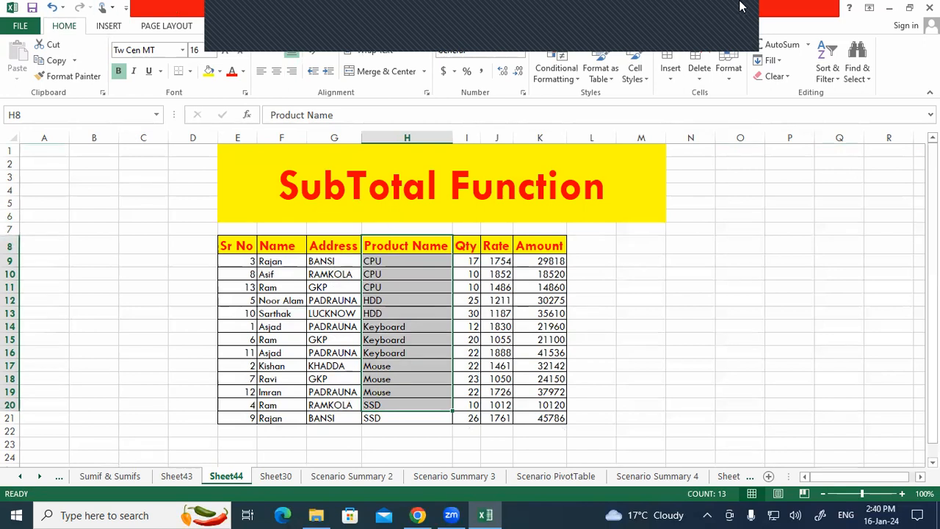
{"action": "left_click_drag", "start_coordinate": [341, 247], "coordinate": [334, 312]}
{"action": "left_click_drag", "start_coordinate": [402, 246], "coordinate": [387, 339]}
{"action": "left_click_drag", "start_coordinate": [285, 247], "coordinate": [280, 416]}
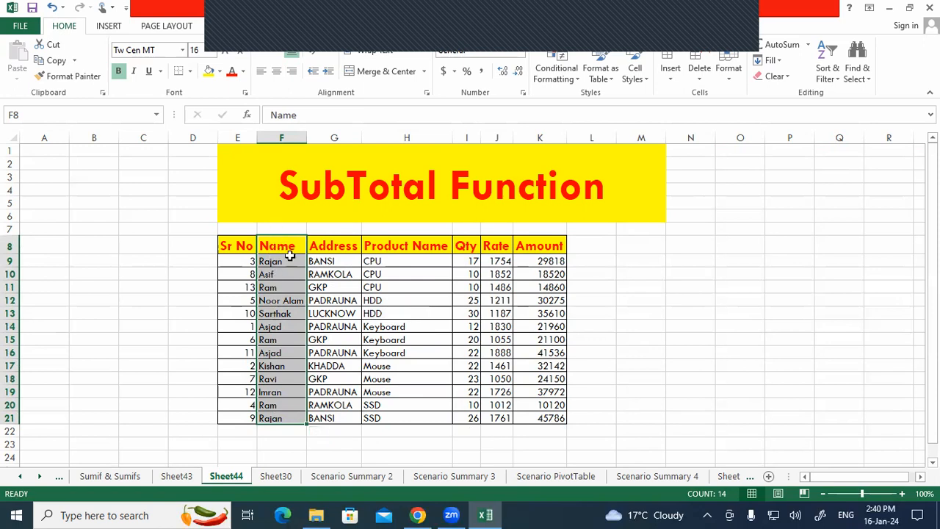
- Sort the table by the Sr No values E9:E21 in ascending order, expanding the selection
{"action": "left_click_drag", "start_coordinate": [237, 247], "coordinate": [225, 415]}
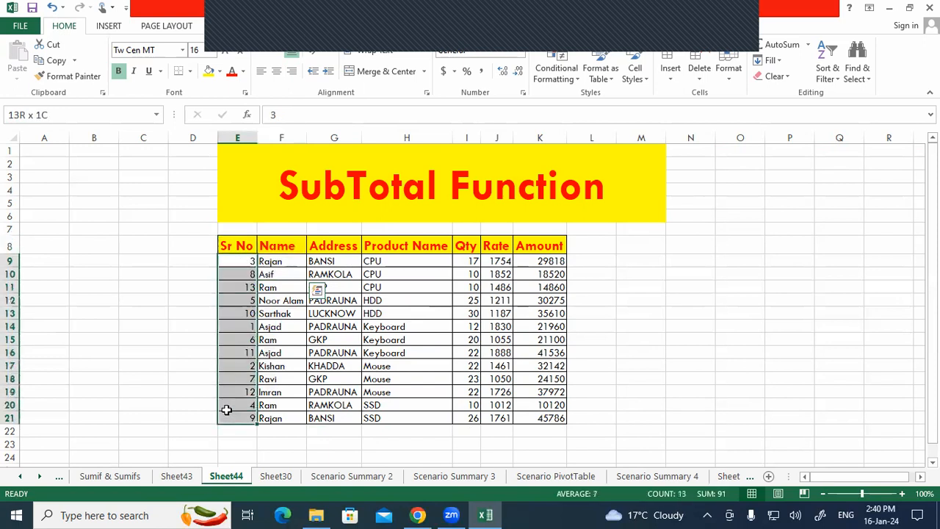
{"action": "left_click", "coordinate": [824, 80]}
{"action": "left_click", "coordinate": [838, 102]}
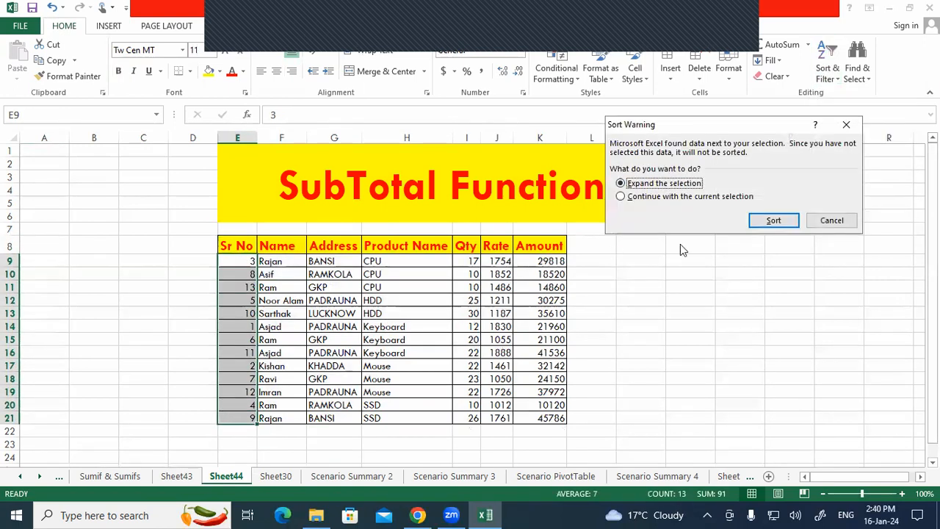
{"action": "left_click", "coordinate": [773, 221]}
- Sort the table by the Name values F9:F21 from A to Z, expanding the selection
{"action": "left_click", "coordinate": [283, 263]}
{"action": "left_click_drag", "start_coordinate": [283, 263], "coordinate": [269, 419]}
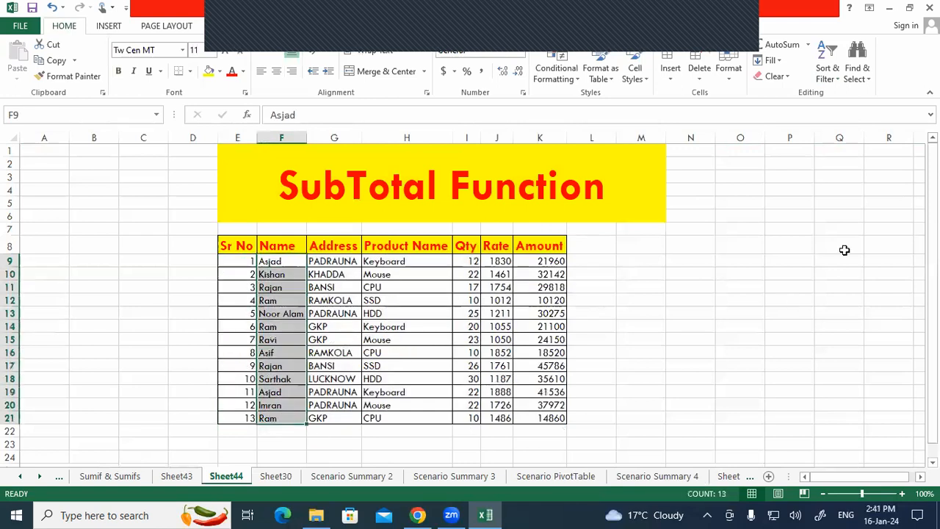
{"action": "left_click", "coordinate": [830, 77]}
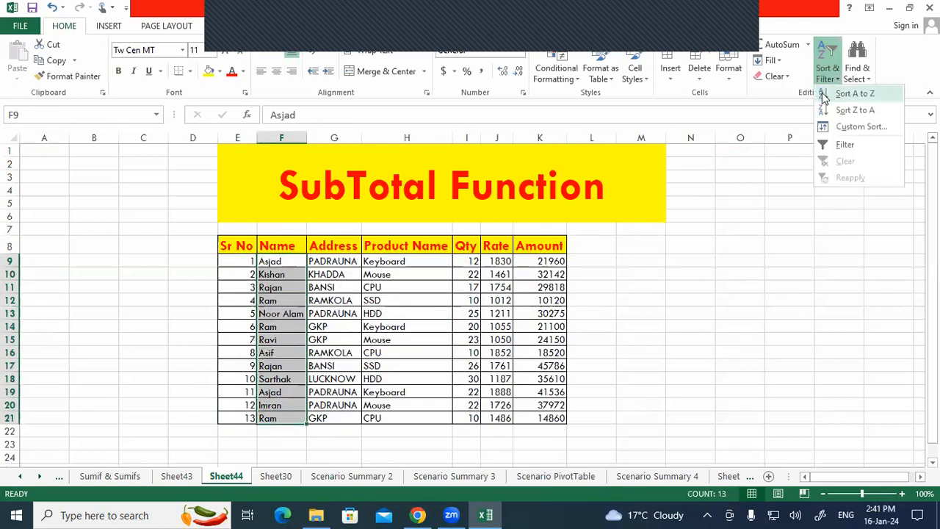
{"action": "left_click", "coordinate": [824, 95]}
{"action": "left_click", "coordinate": [772, 220]}
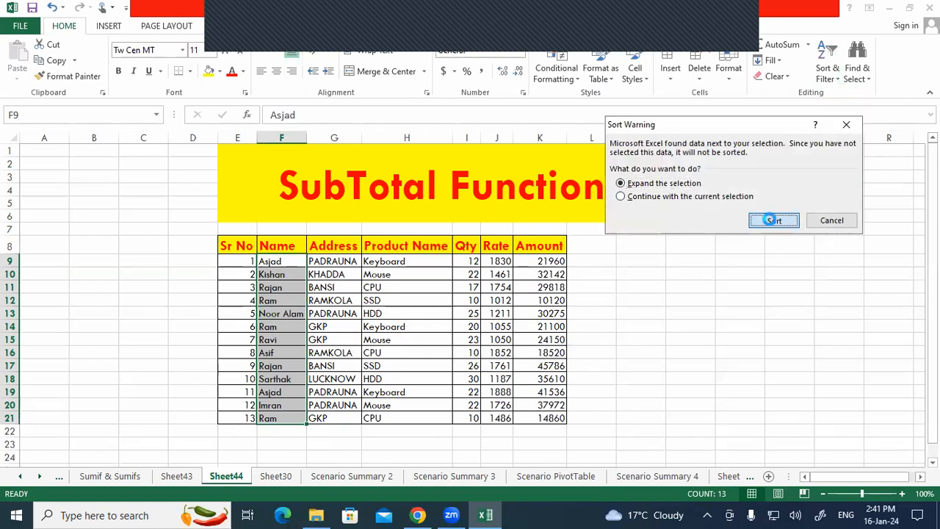
{"action": "left_click_drag", "start_coordinate": [272, 274], "coordinate": [278, 413]}
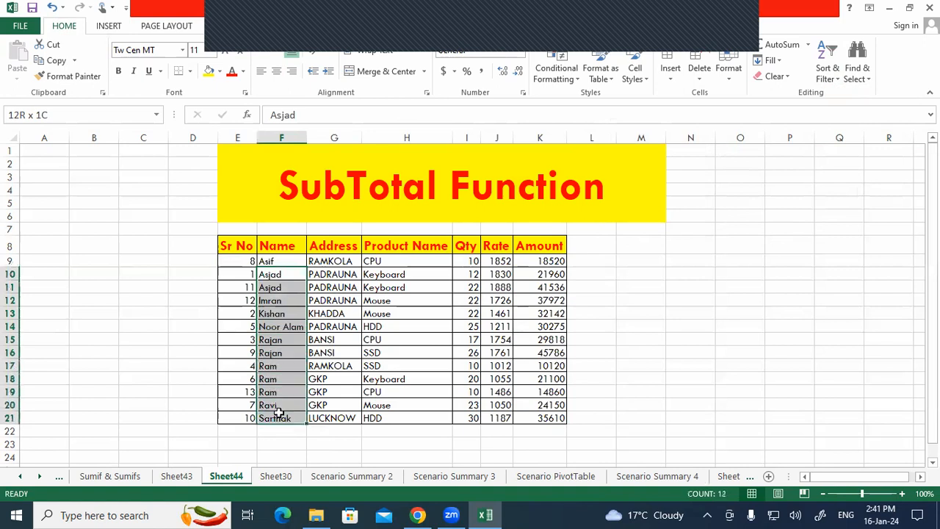
- Set up Sum subtotals for the table E8:K21 at each change in Name, adding Qty to the subtotalled columns
{"action": "left_click_drag", "start_coordinate": [243, 246], "coordinate": [543, 413]}
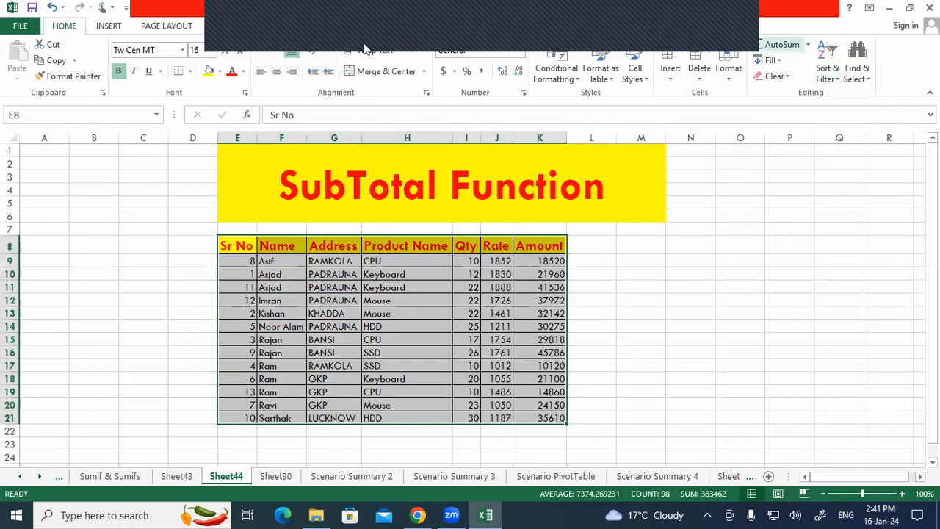
{"action": "left_click", "coordinate": [278, 26]}
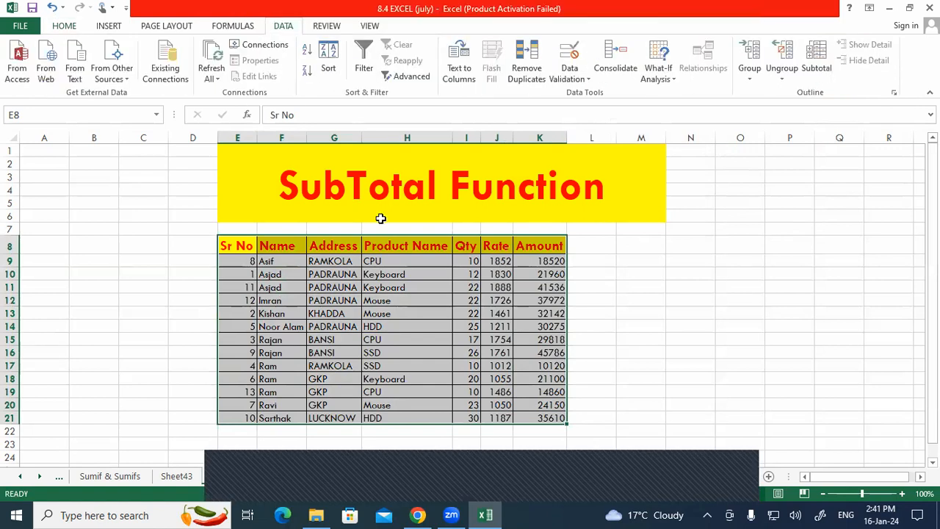
{"action": "left_click", "coordinate": [815, 58]}
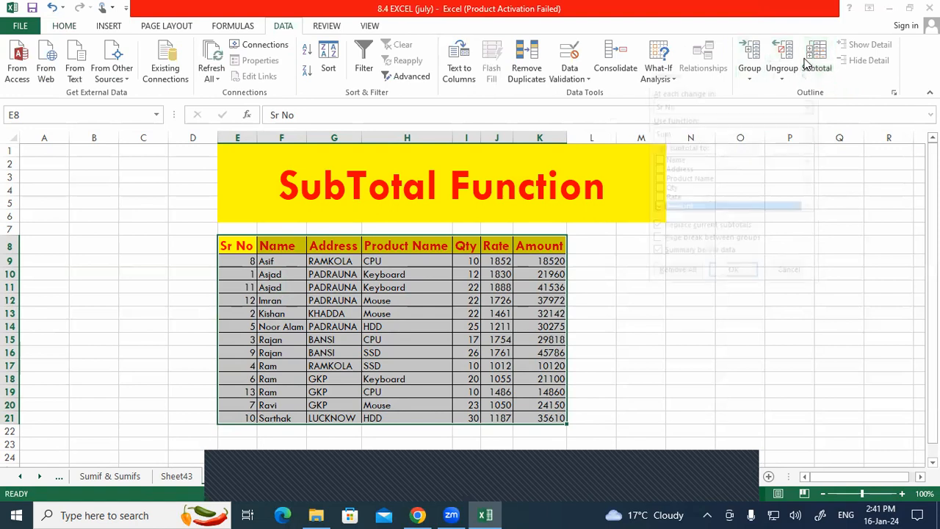
{"action": "left_click", "coordinate": [681, 106]}
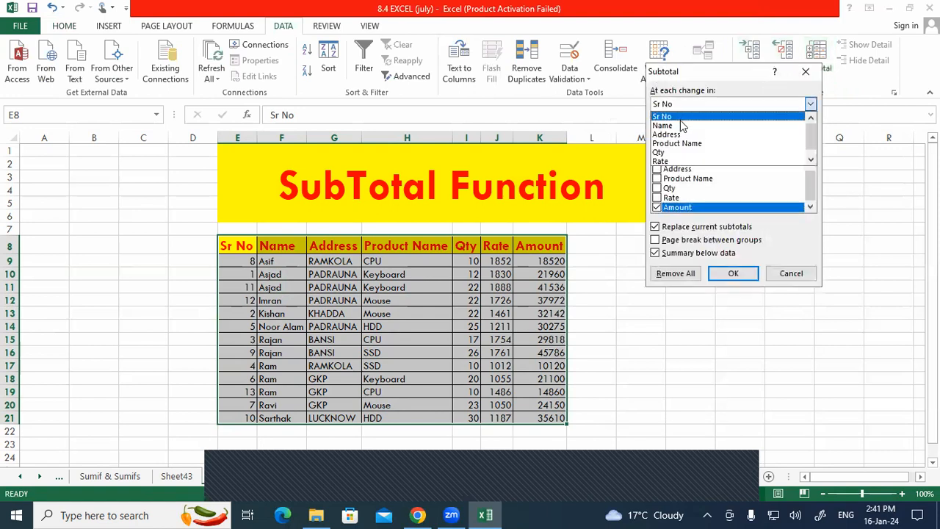
{"action": "left_click", "coordinate": [678, 126]}
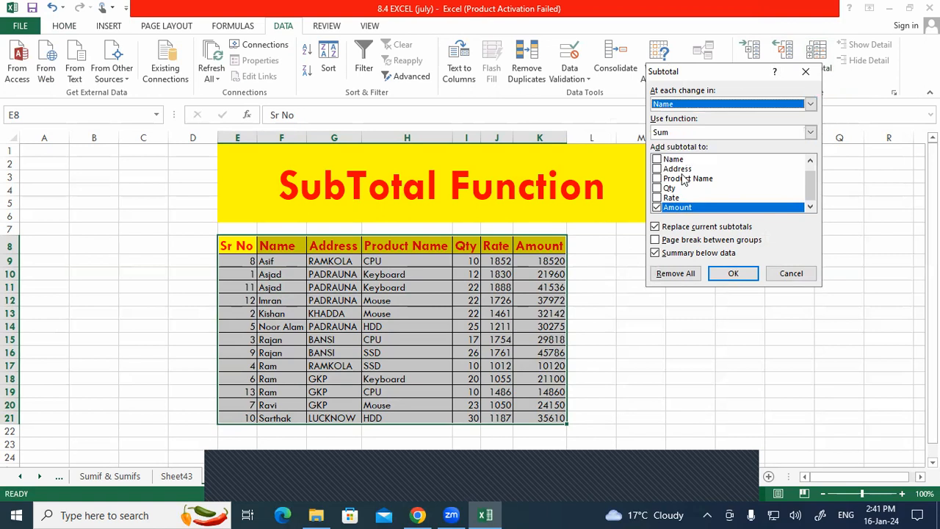
{"action": "left_click", "coordinate": [657, 188]}
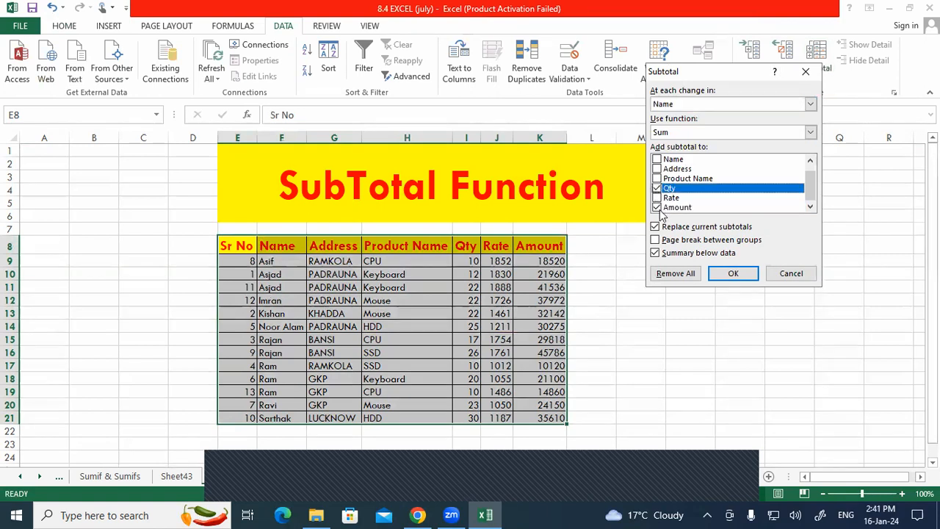